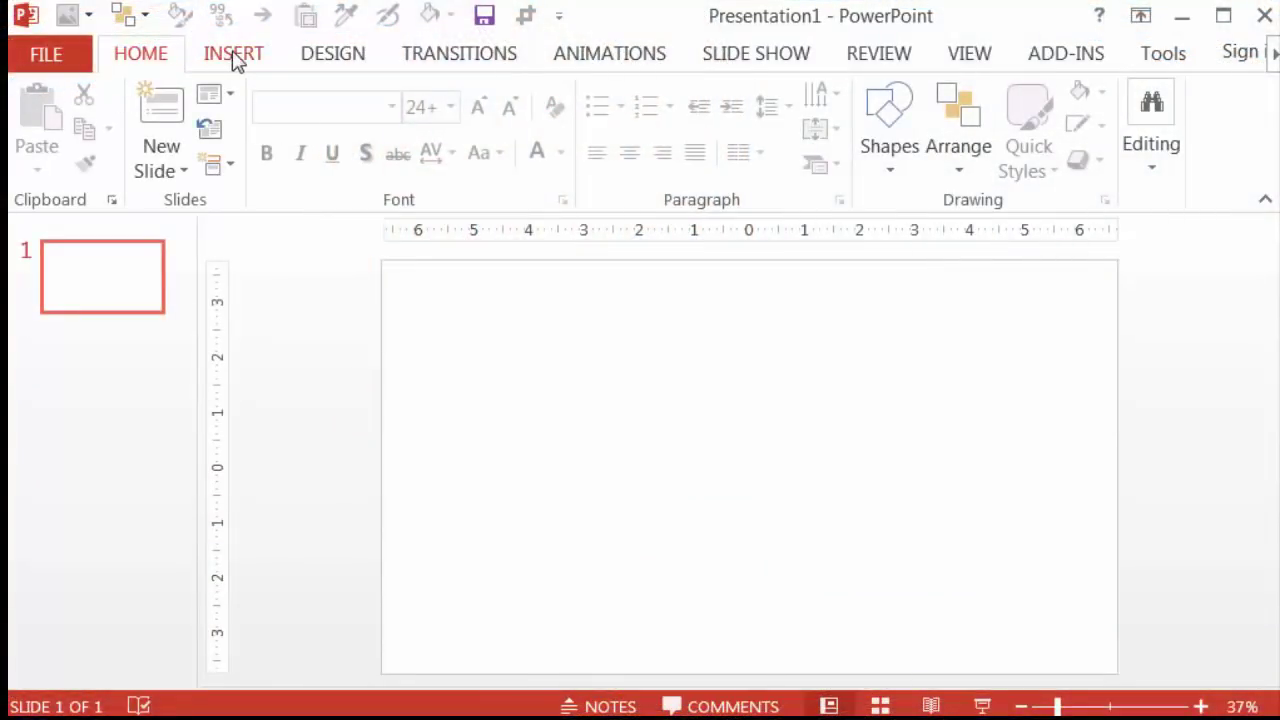
- Draw a rounded rectangle about 3.25 by 2.05 inches near the slide's upper-left corner
left_click(236, 60)
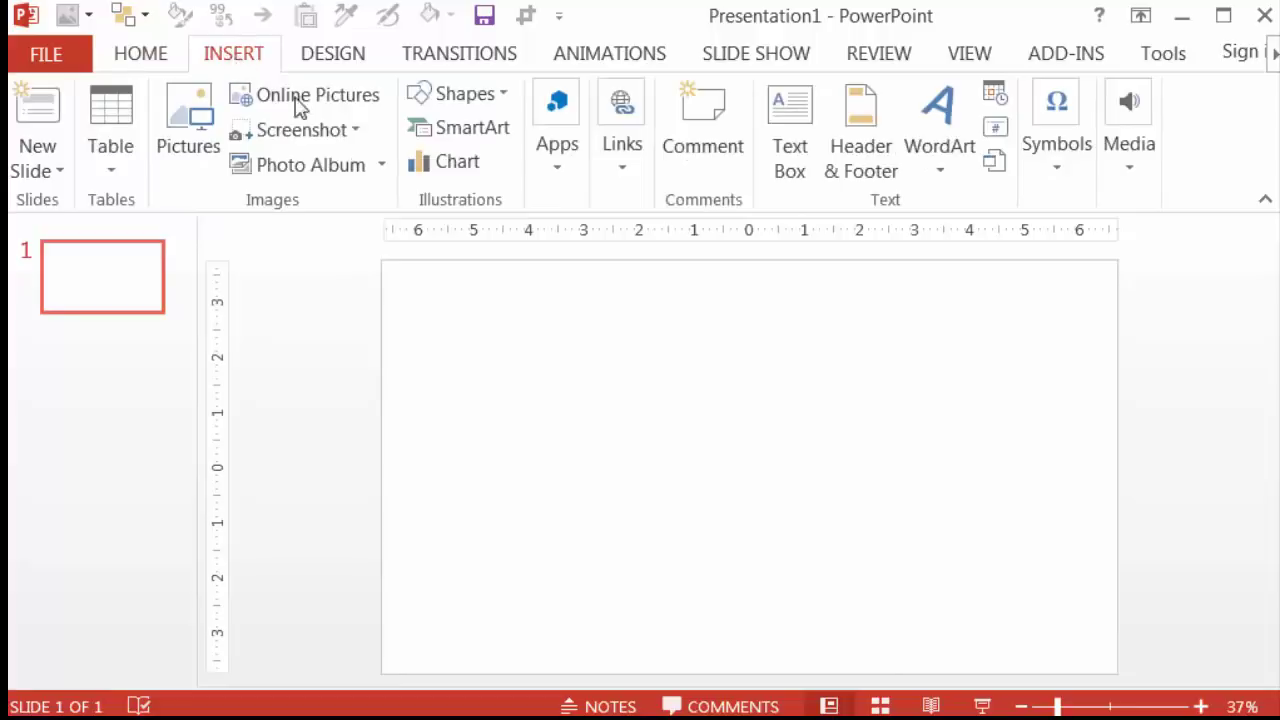
left_click(450, 97)
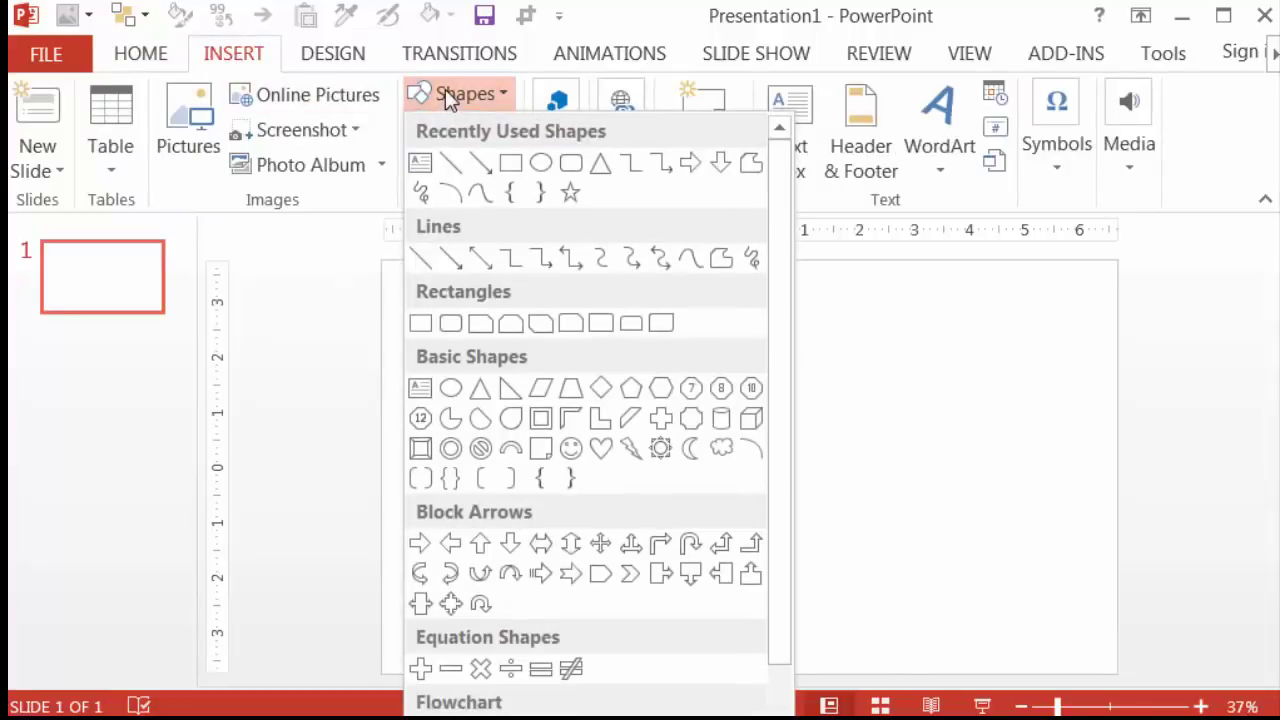
left_click(571, 162)
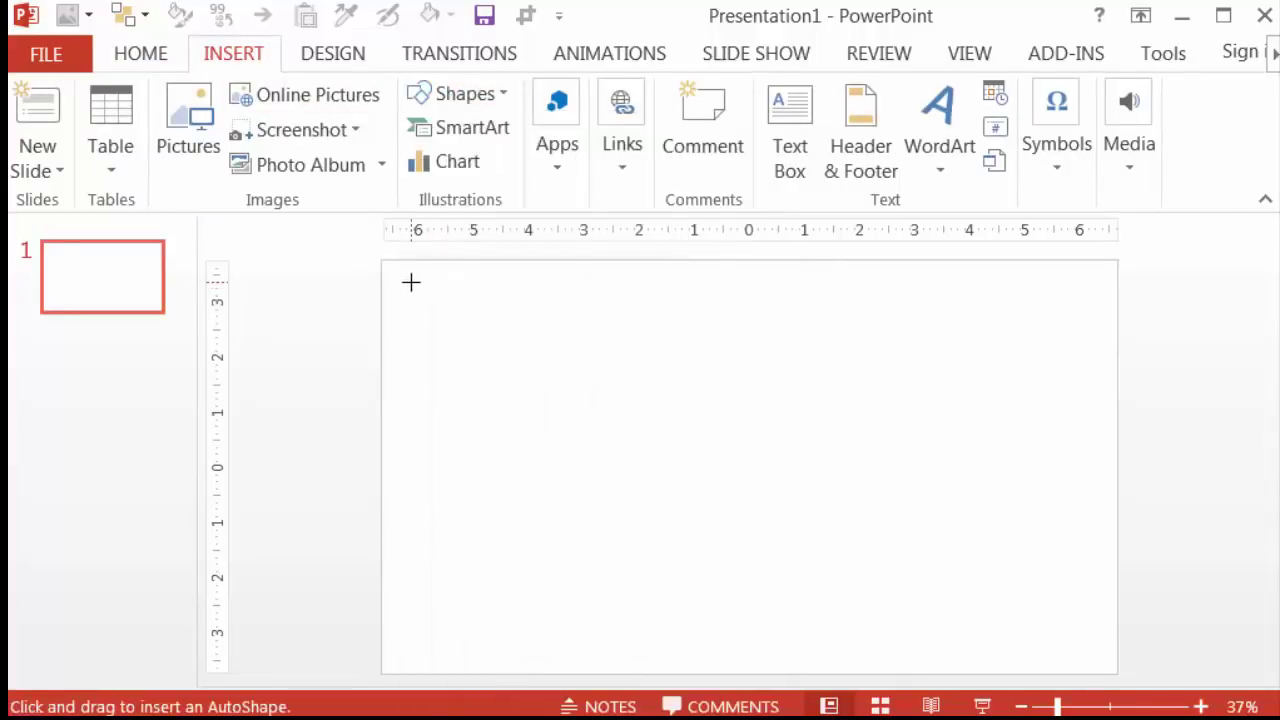
left_click_drag(410, 282, 590, 396)
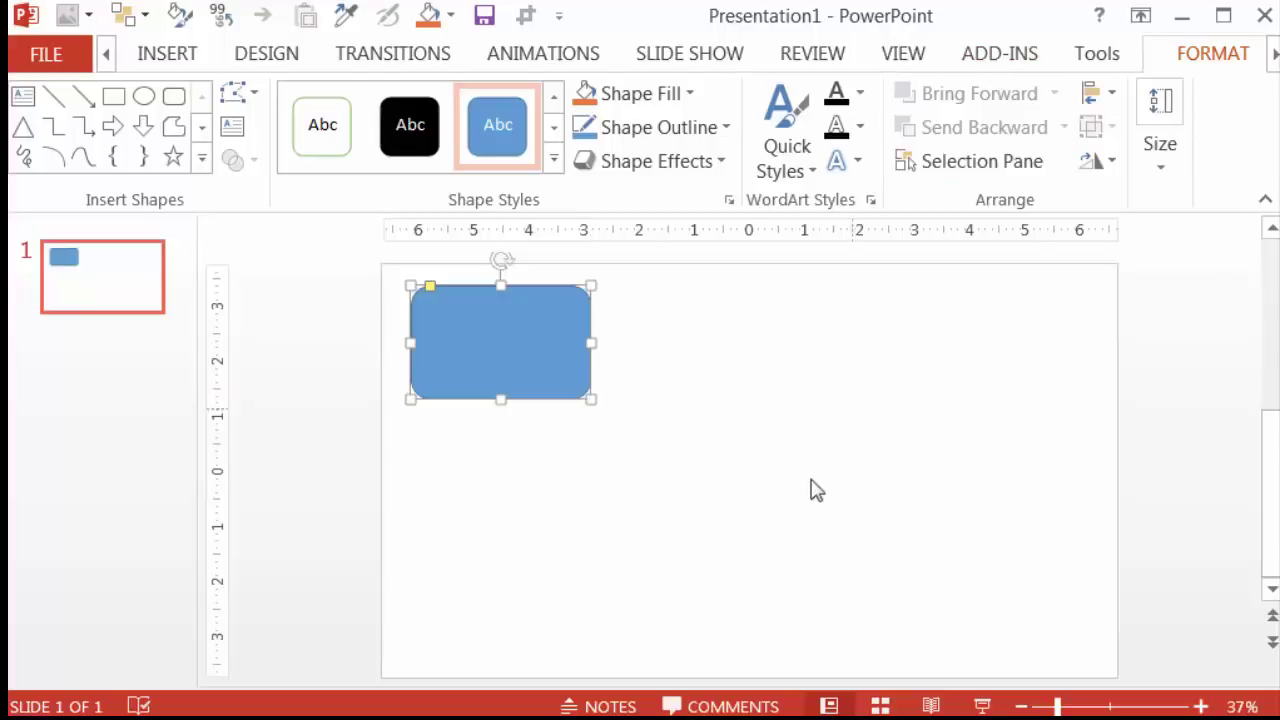
- Set the rounded rectangle's height to 2.27 inches and its width to 3 inches
left_click(1165, 175)
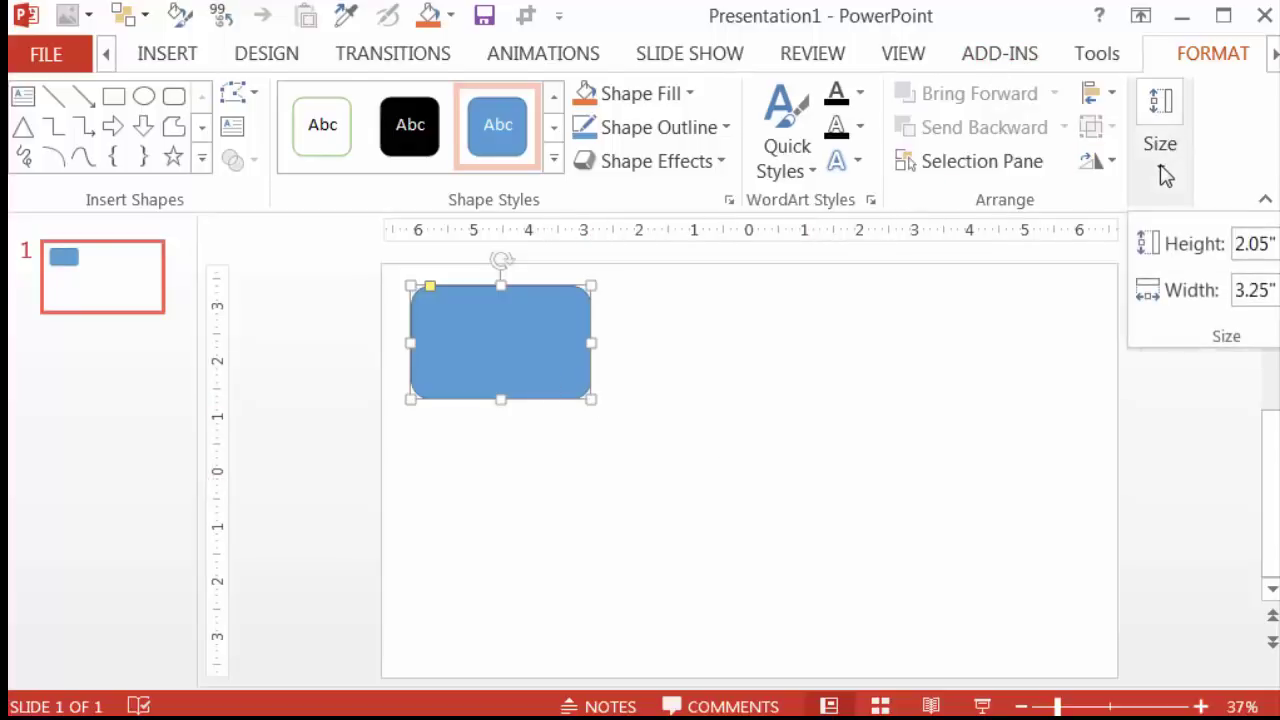
double_click(1250, 258)
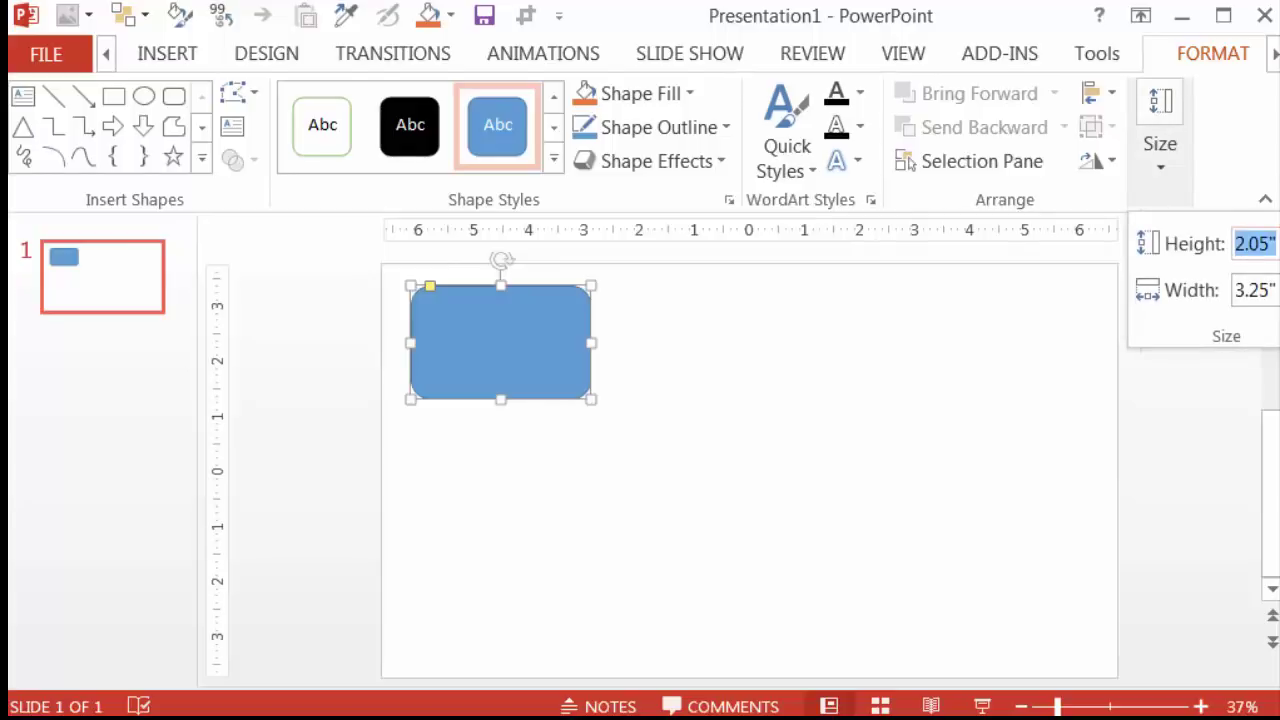
type("2.27")
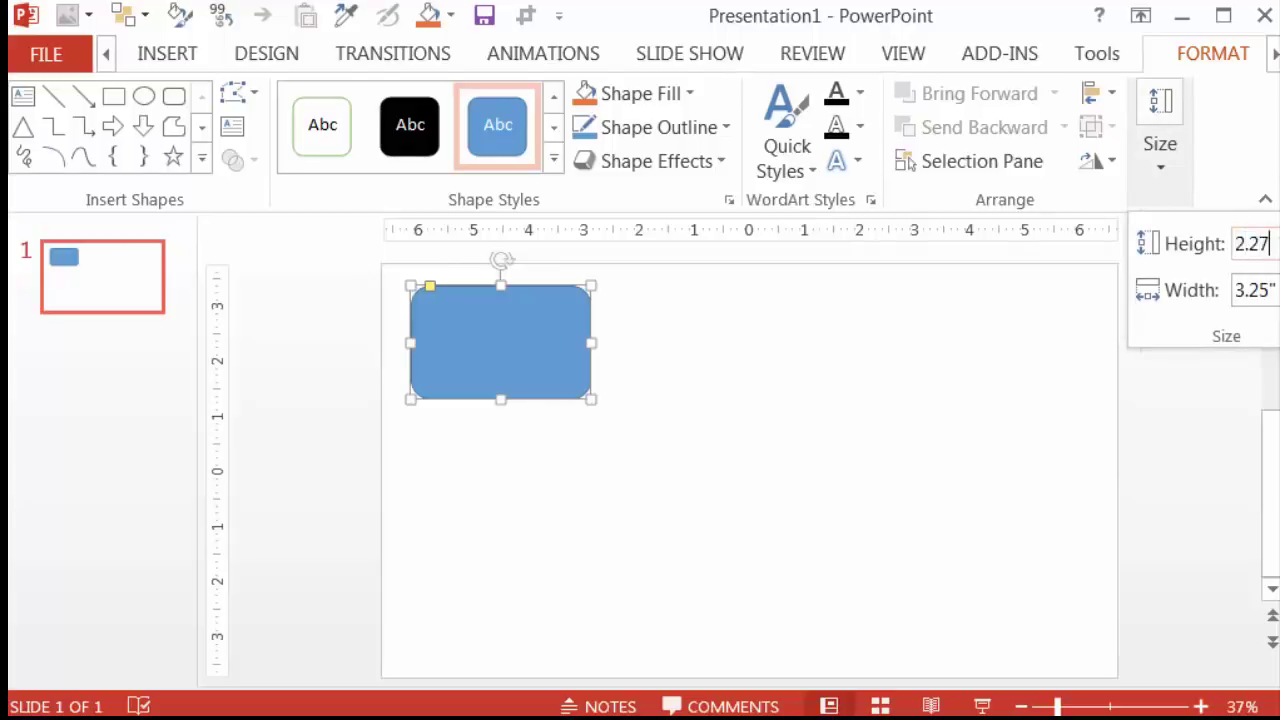
key("Tab")
type("3")
key("Return")
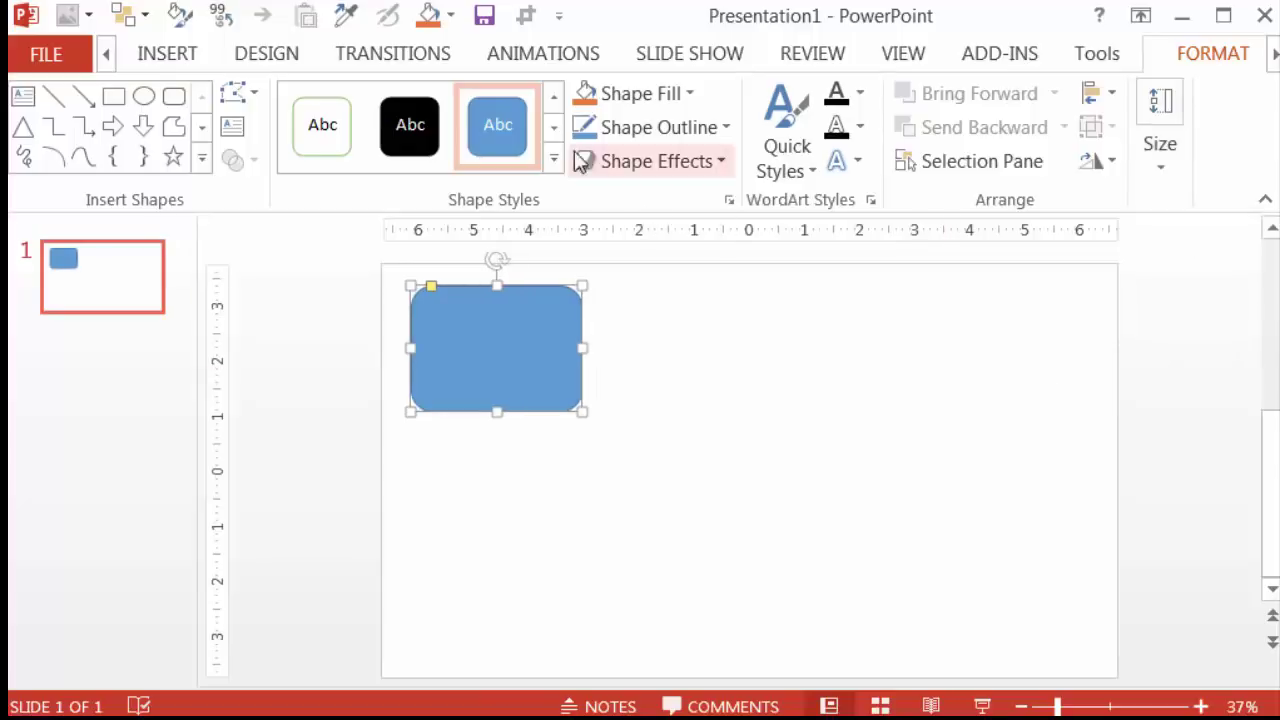
- Apply the gold filled shape style and a raised preset effect to the rounded rectangle
left_click(553, 128)
left_click(512, 142)
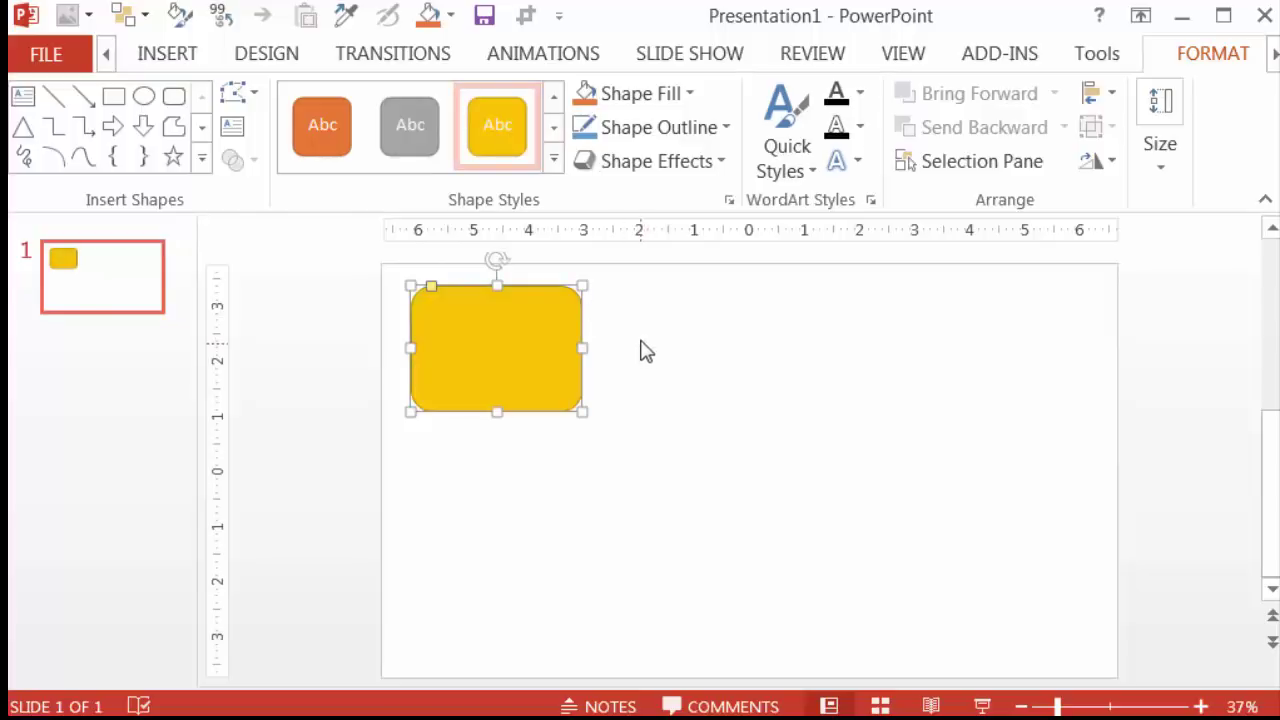
left_click(715, 165)
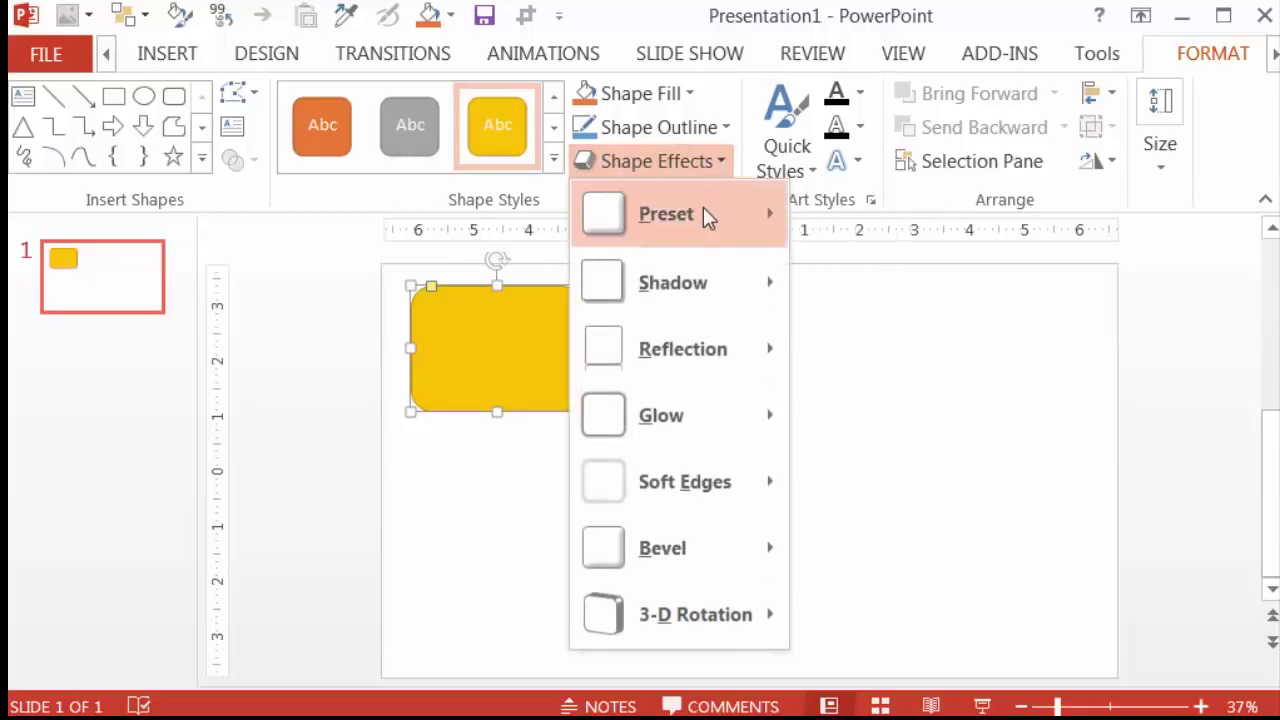
mouse_move(705, 215)
left_click(840, 395)
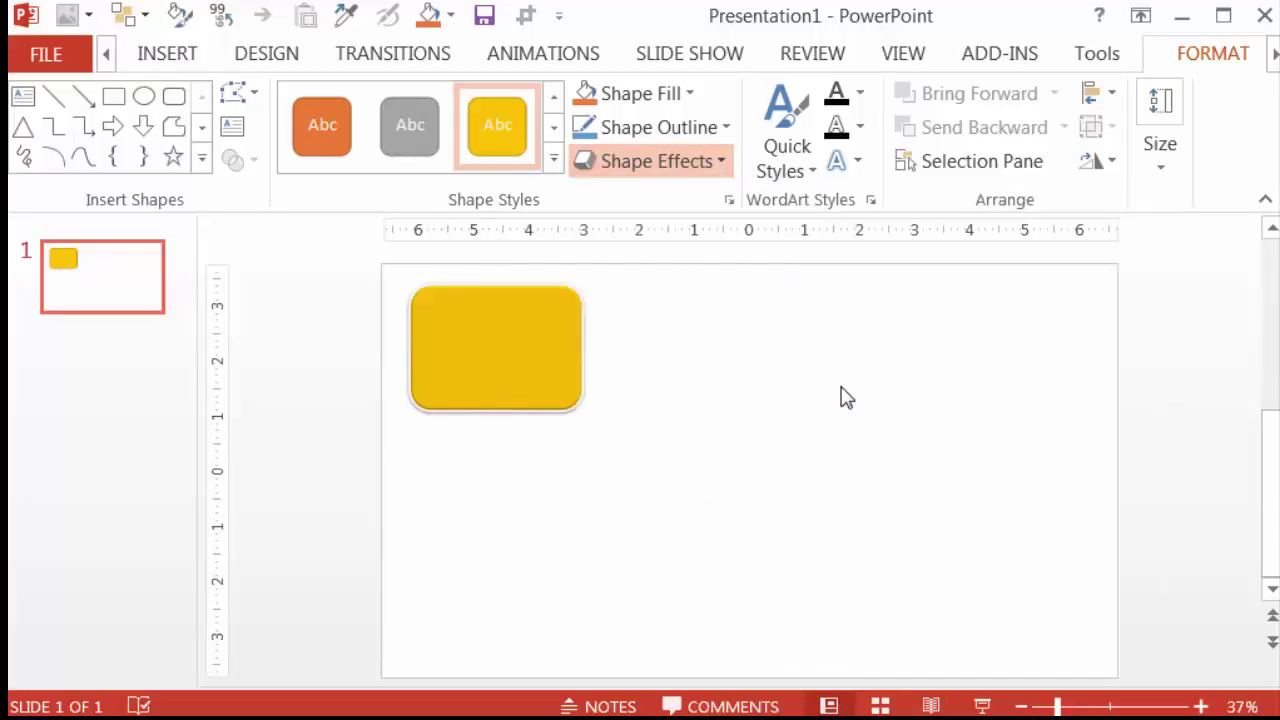
left_click(766, 388)
- Duplicate the gold rectangle three times to form an evenly spaced horizontal row of four
left_click(541, 341)
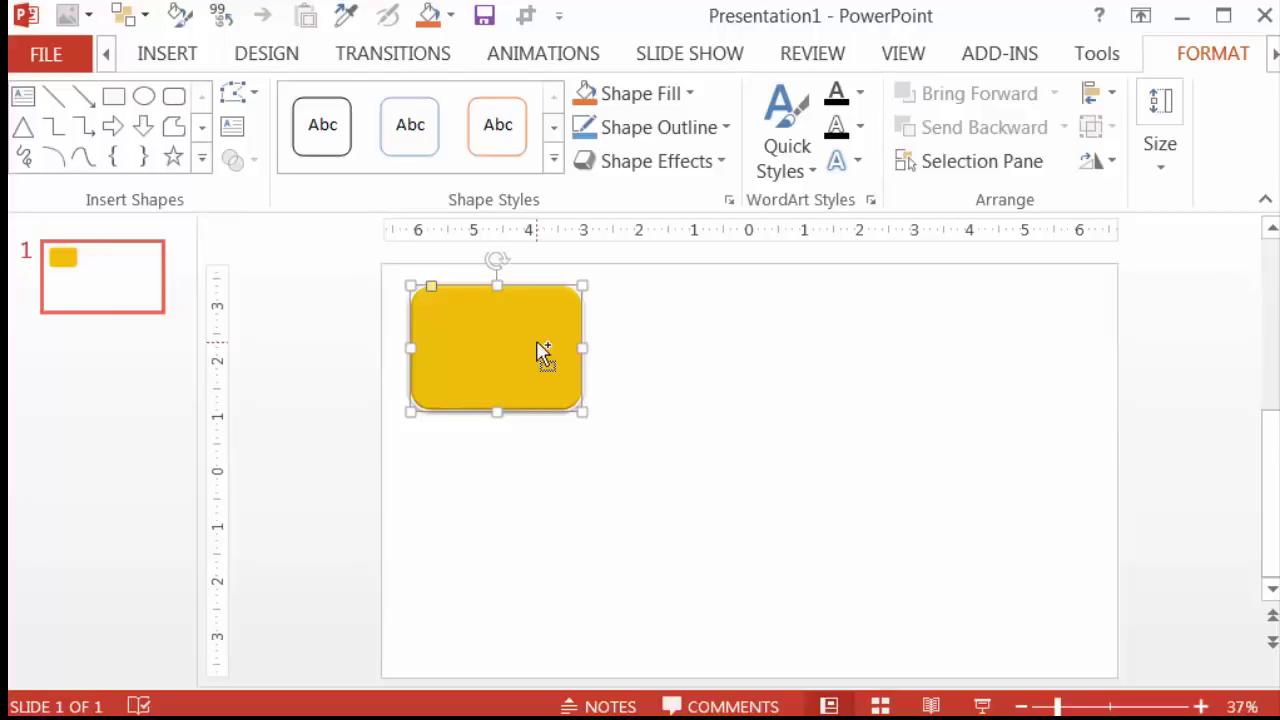
key("ctrl+v")
left_click_drag(500, 348, 670, 334)
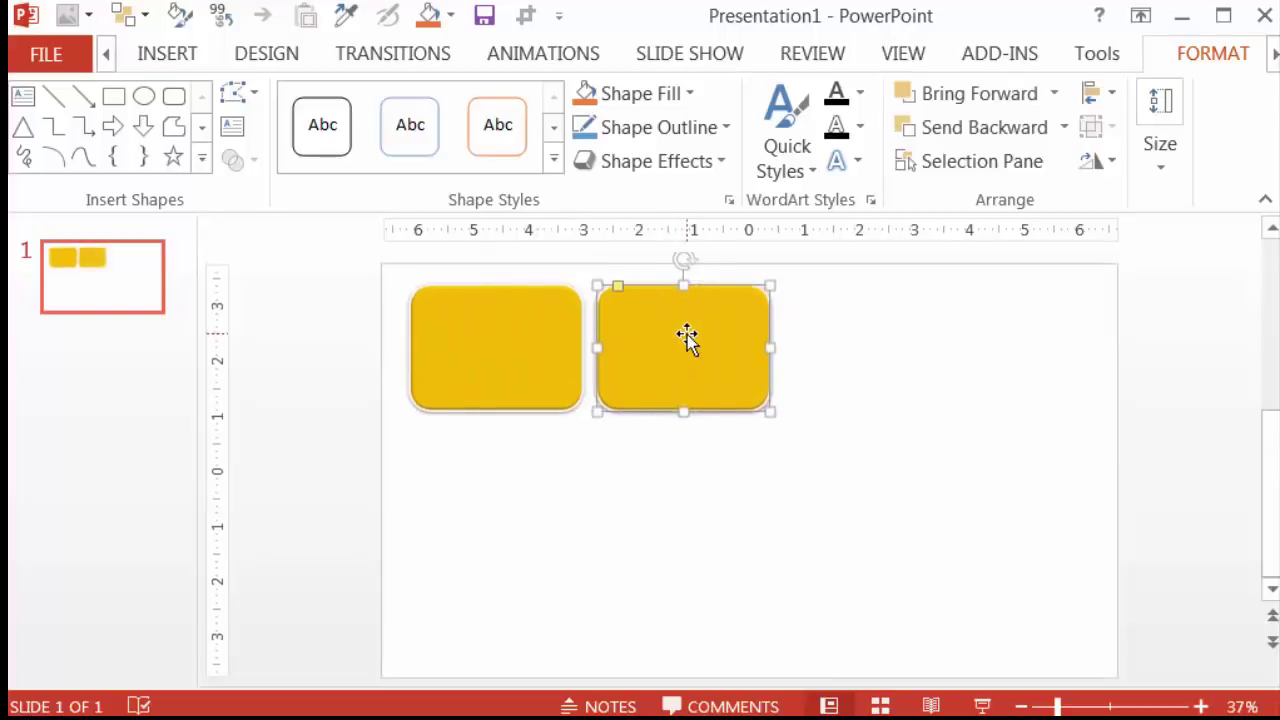
key("ctrl+d")
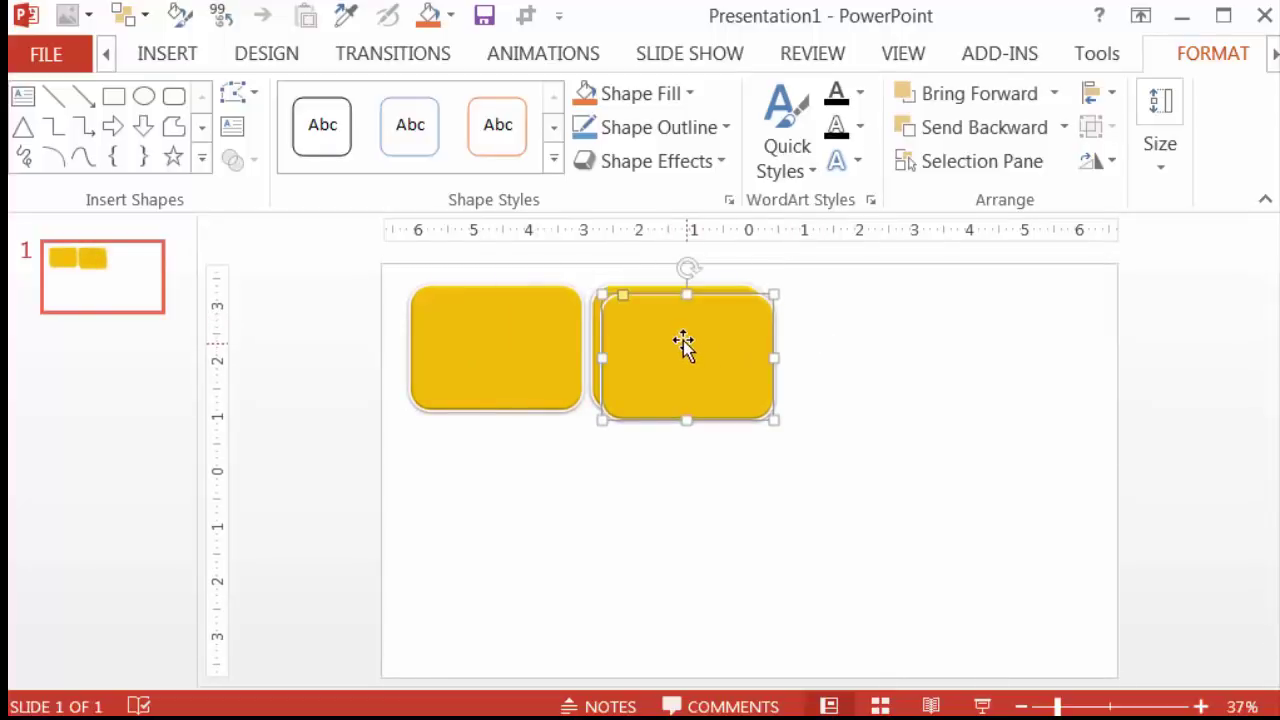
left_click_drag(683, 343, 862, 328)
key("ctrl+d")
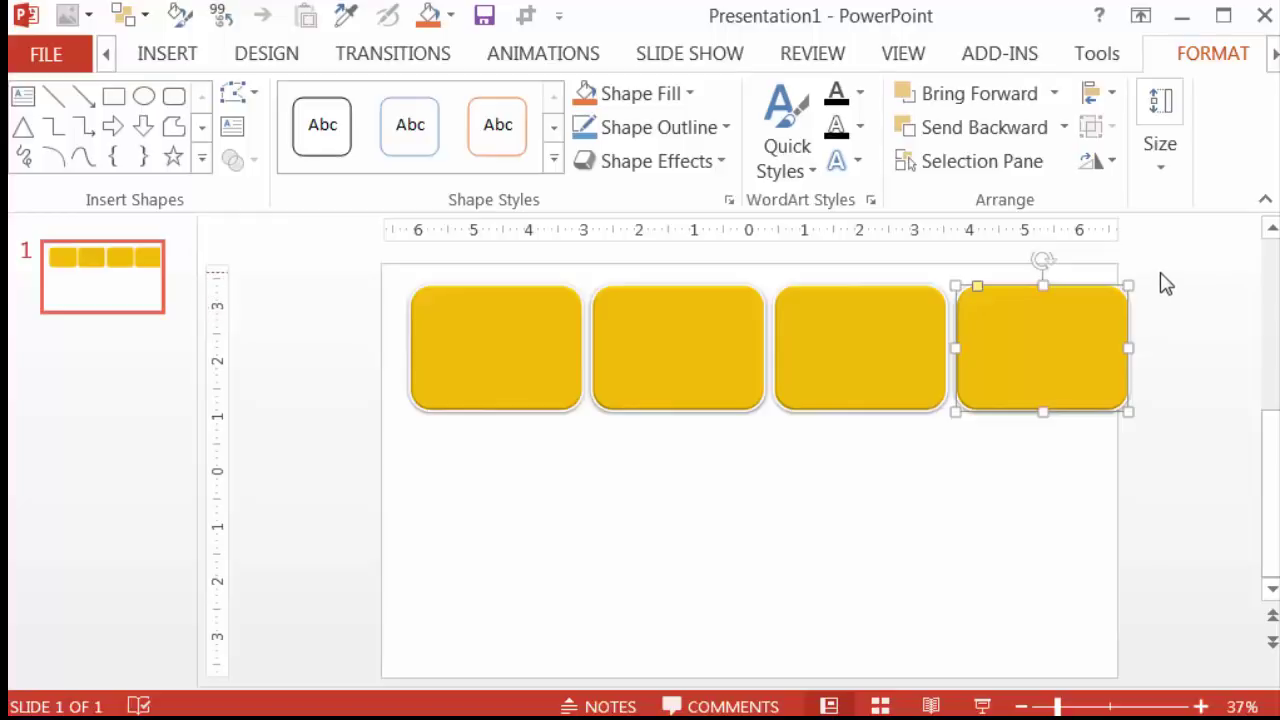
- Move the whole row of four rectangles up and left so it fits within the slide's top edge
left_click_drag(1166, 280, 437, 426)
left_click_drag(538, 356, 511, 337)
left_click(343, 260)
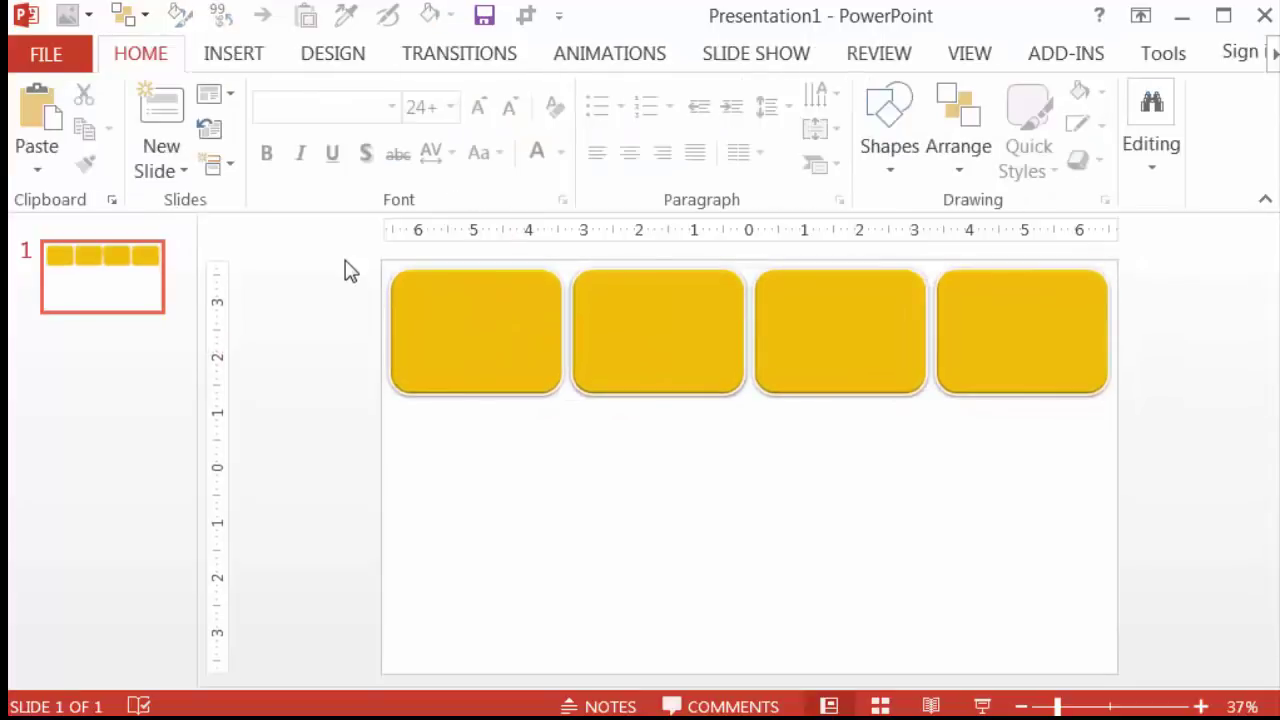
- Duplicate the row of four rectangles twice below itself to fill the slide with a three-row grid
left_click_drag(343, 259, 1198, 460)
left_click_drag(446, 291, 487, 444)
key("ctrl+d")
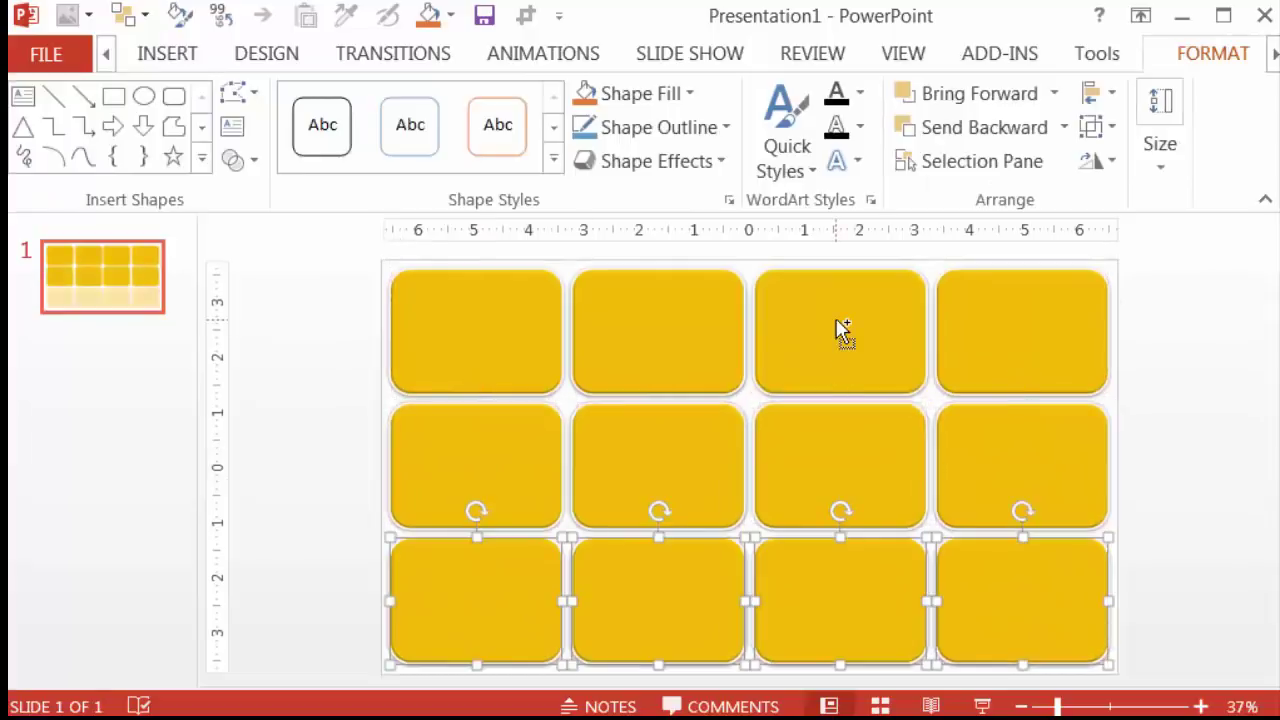
left_click(1186, 280)
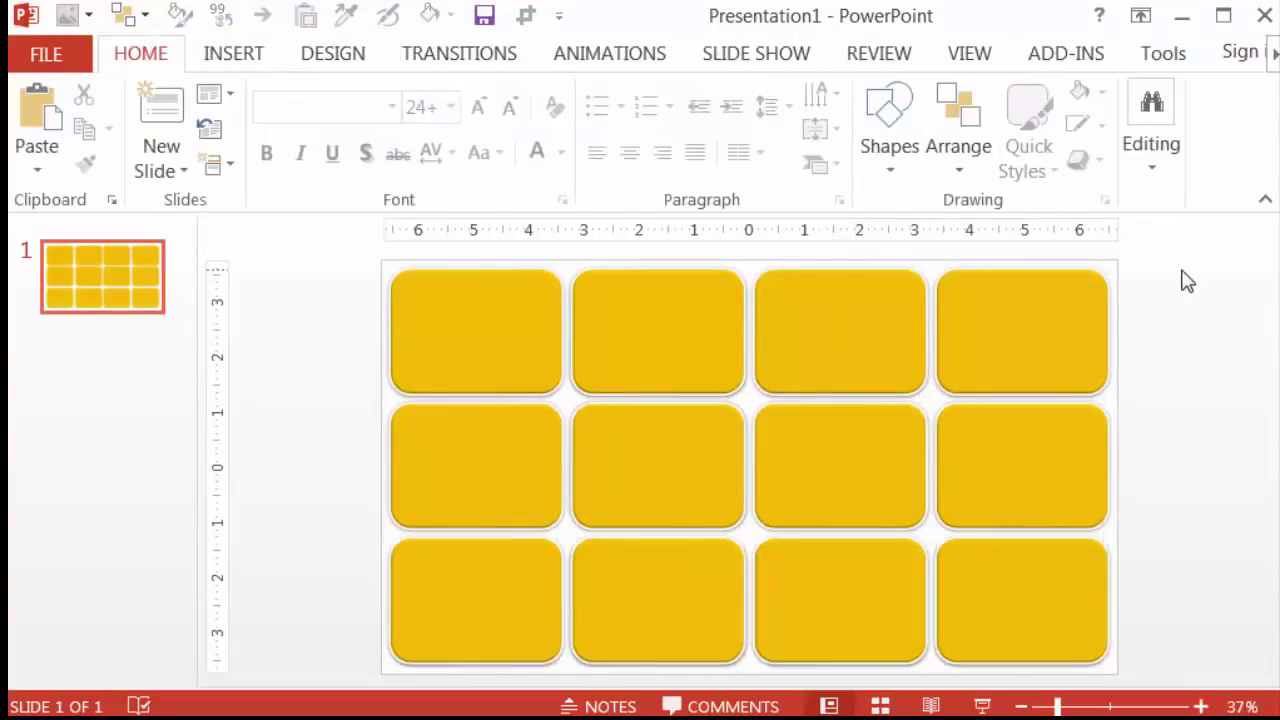
- Duplicate the slide and fill all rectangles on the copy with the blue theme color
left_click(133, 280)
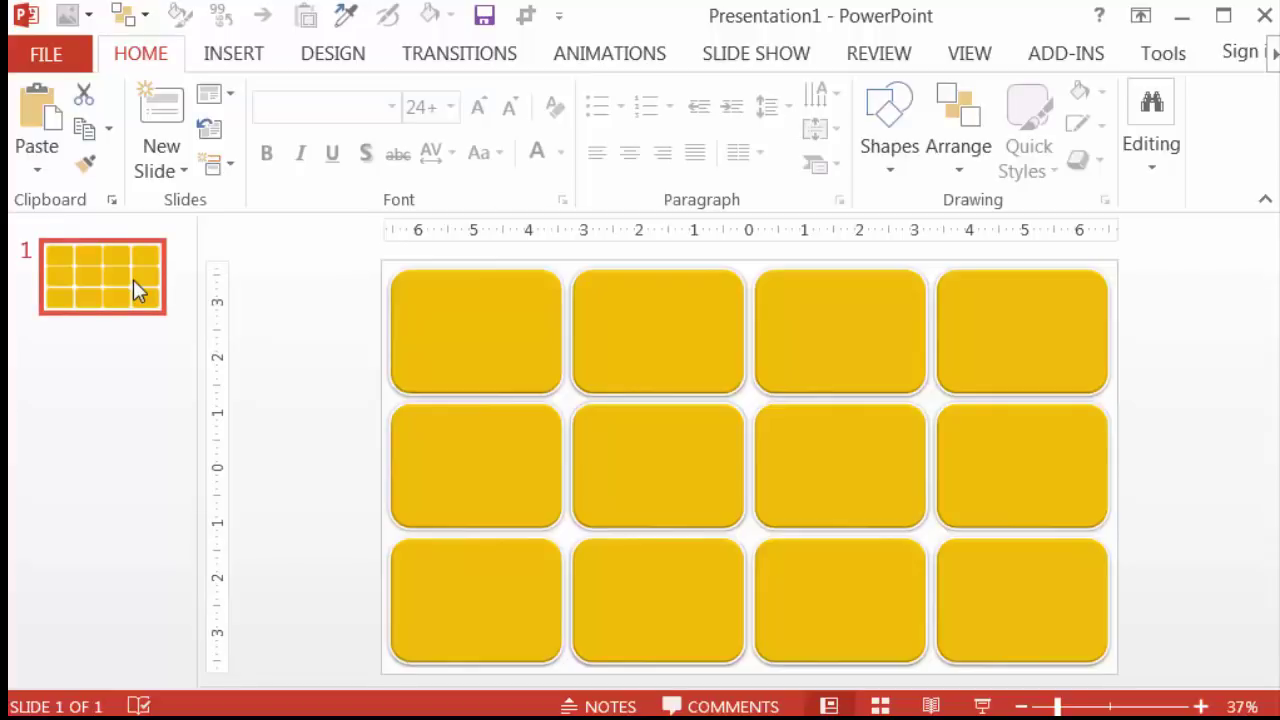
key("ctrl+d")
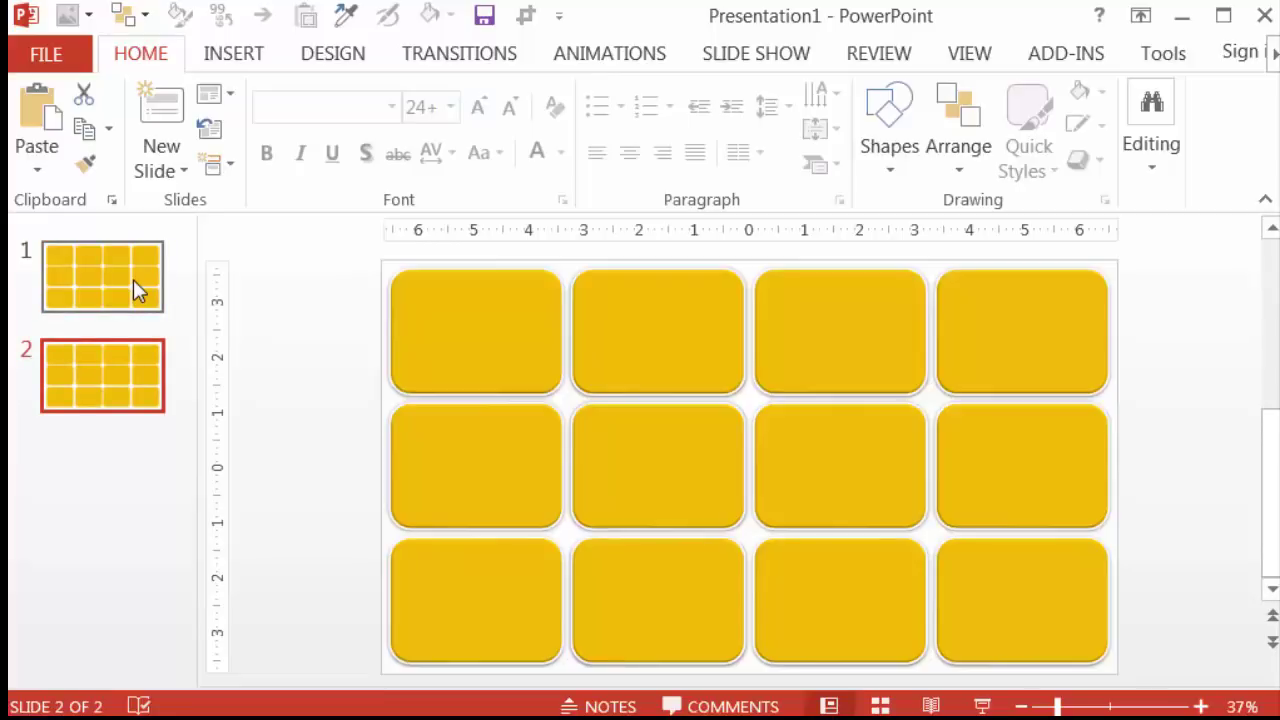
key("ctrl+a")
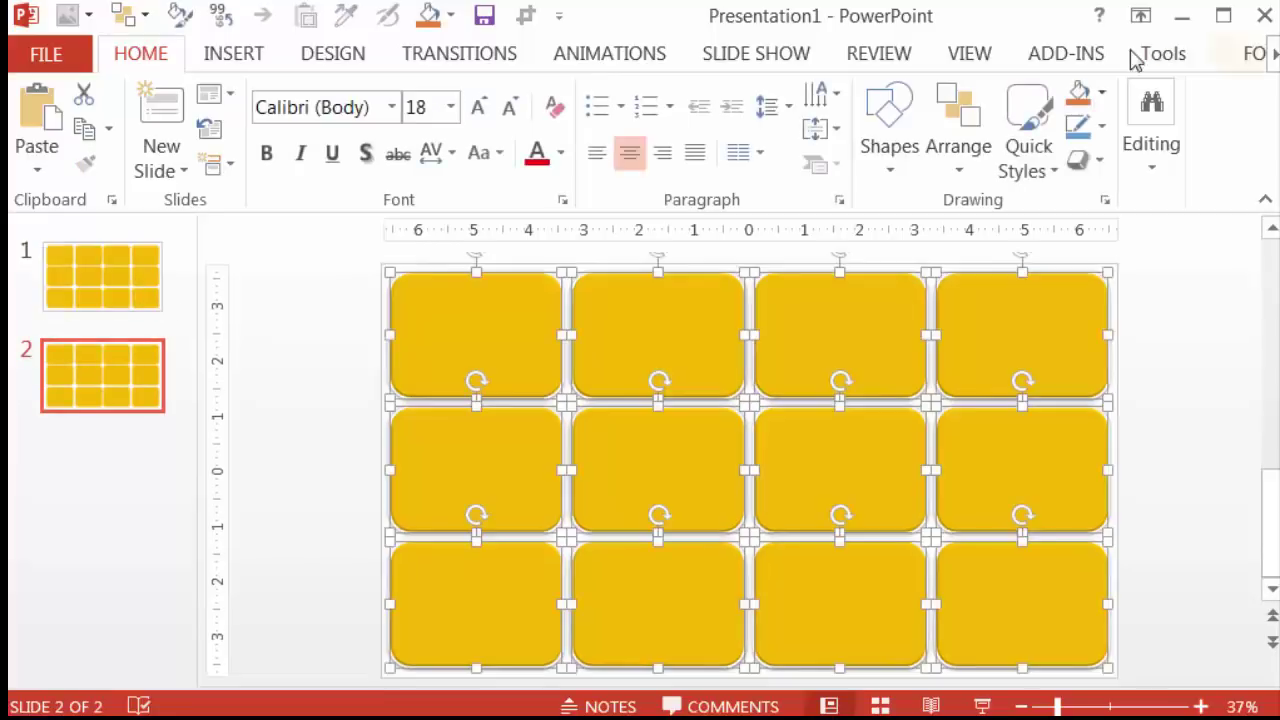
left_click(1103, 95)
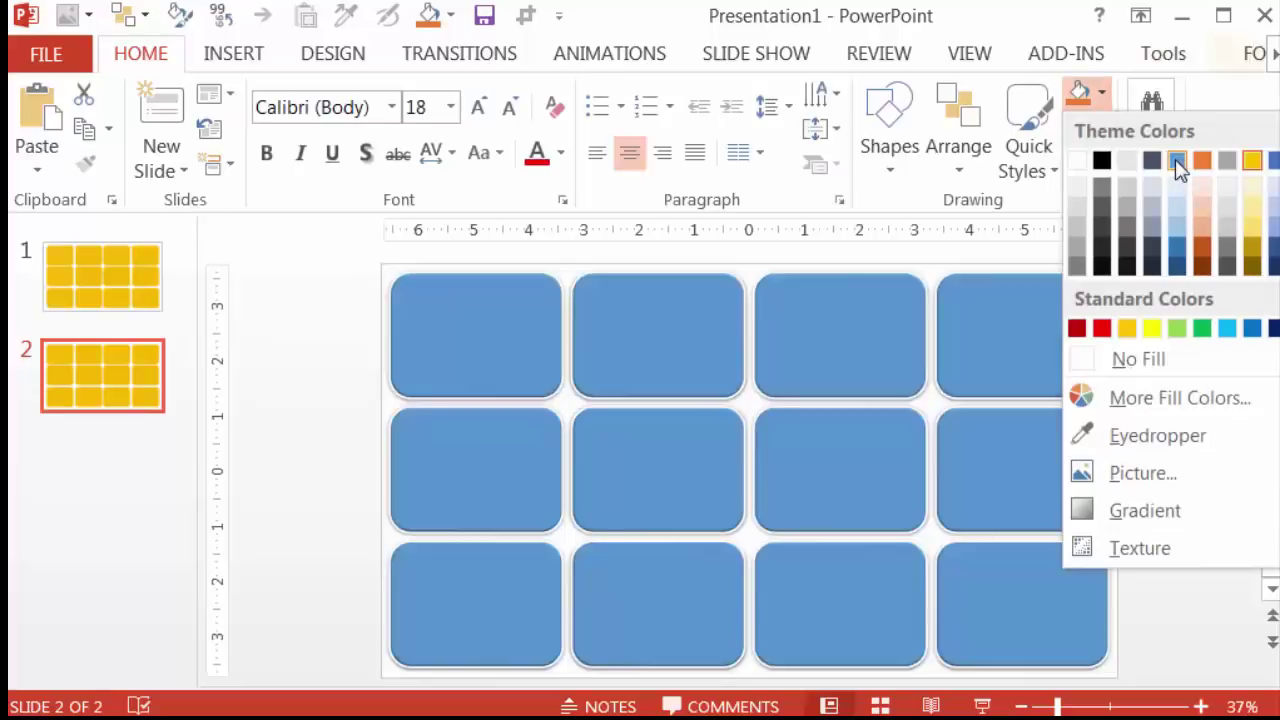
left_click(1178, 163)
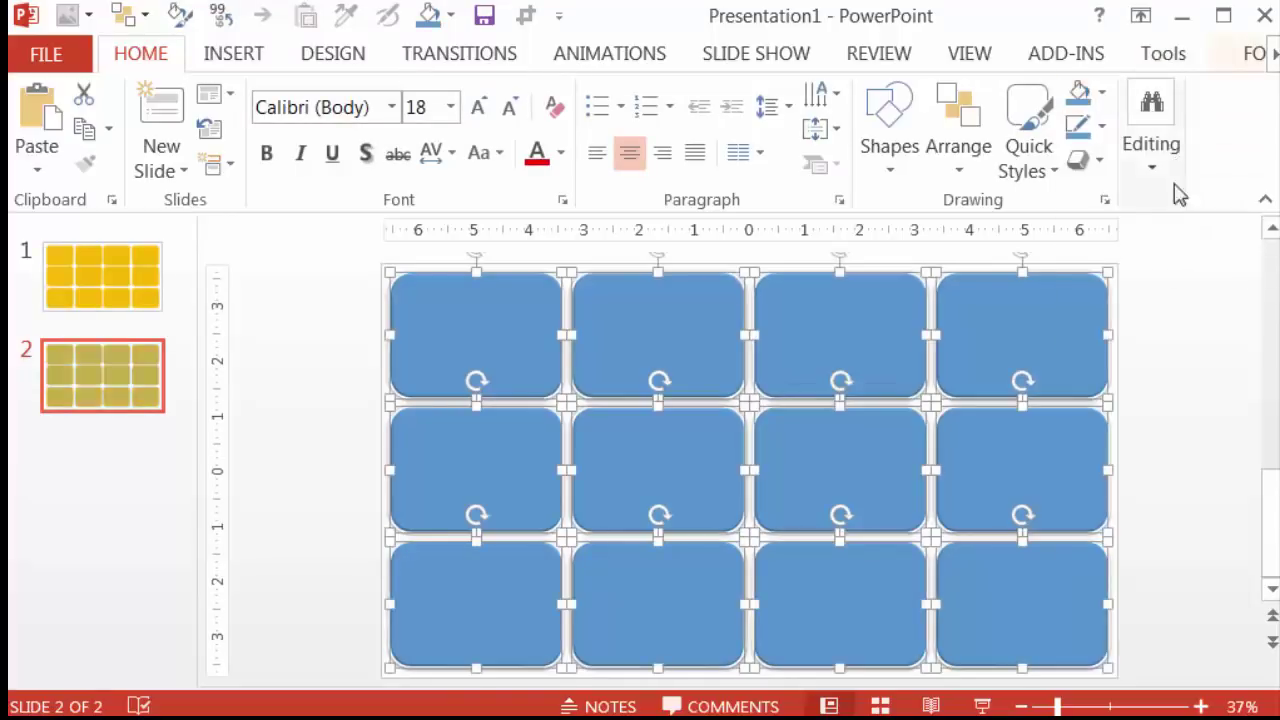
left_click(1168, 370)
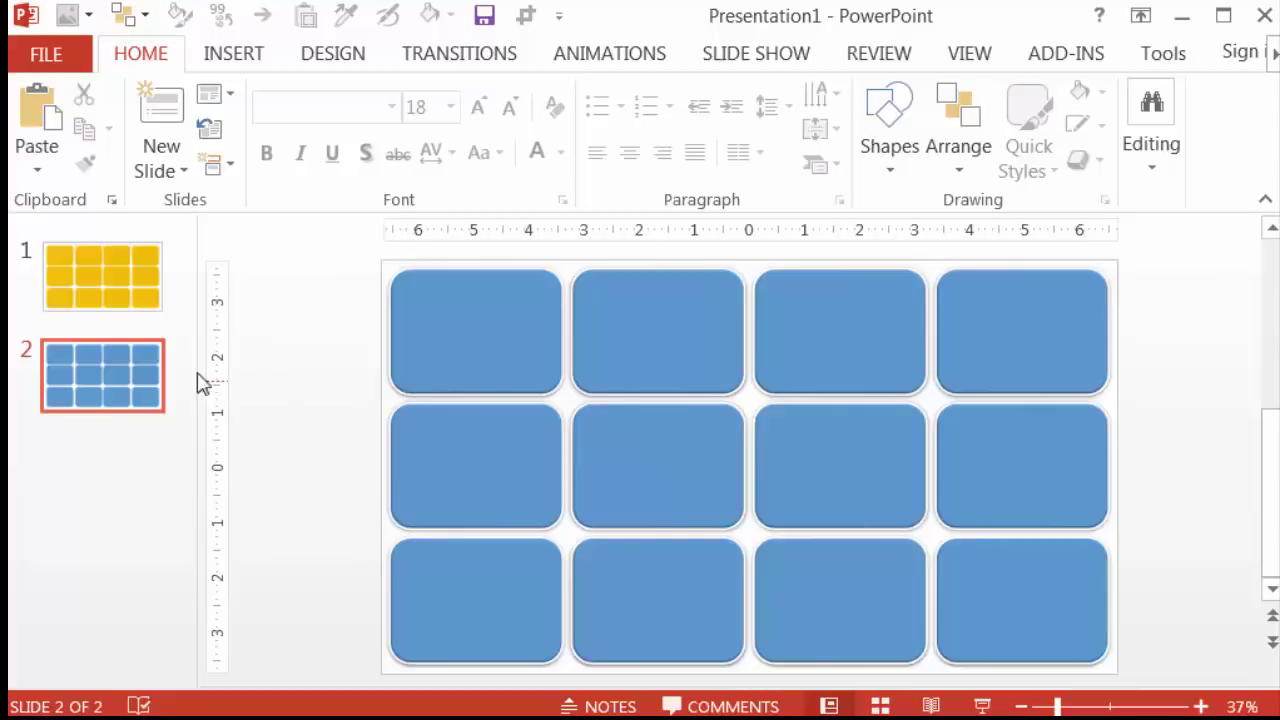
- On slide 1, enter CTRL + X, CTRL + C, CTRL + V and CTRL + D on separate lines in the first rectangle
left_click(124, 302)
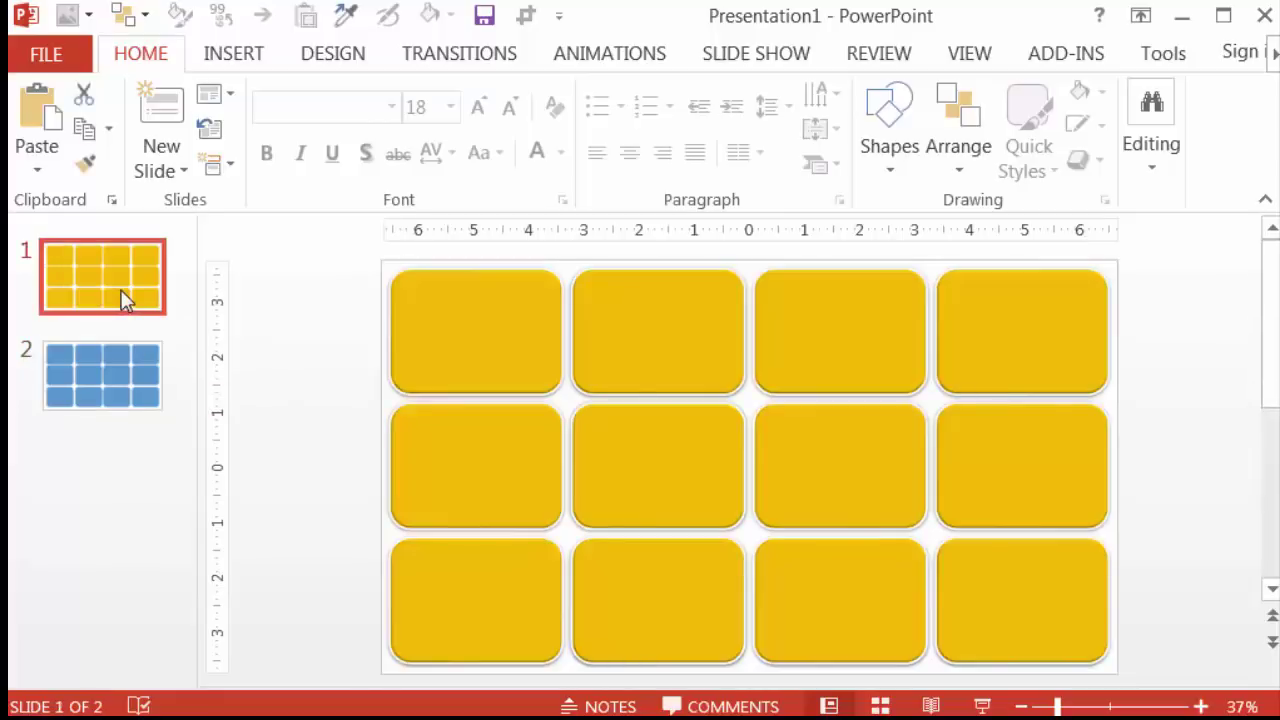
left_click(510, 361)
type("CTRL")
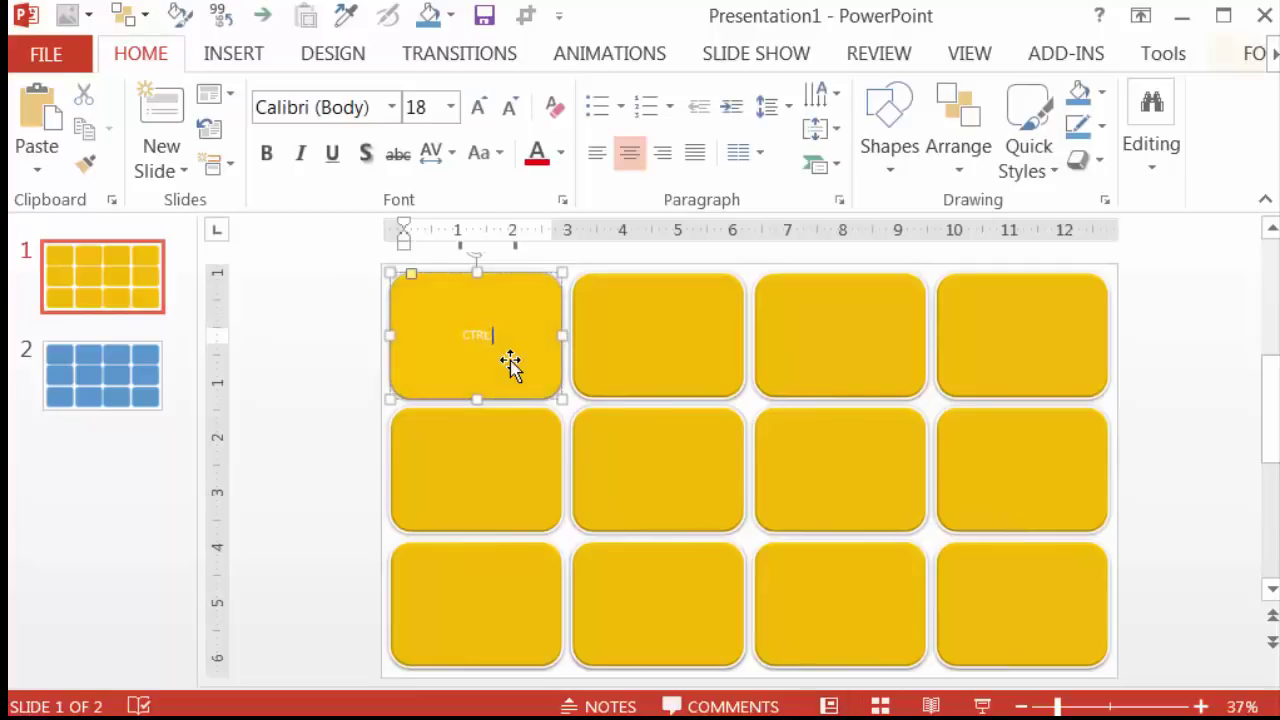
type(" + X")
key("Return")
type("CTRL")
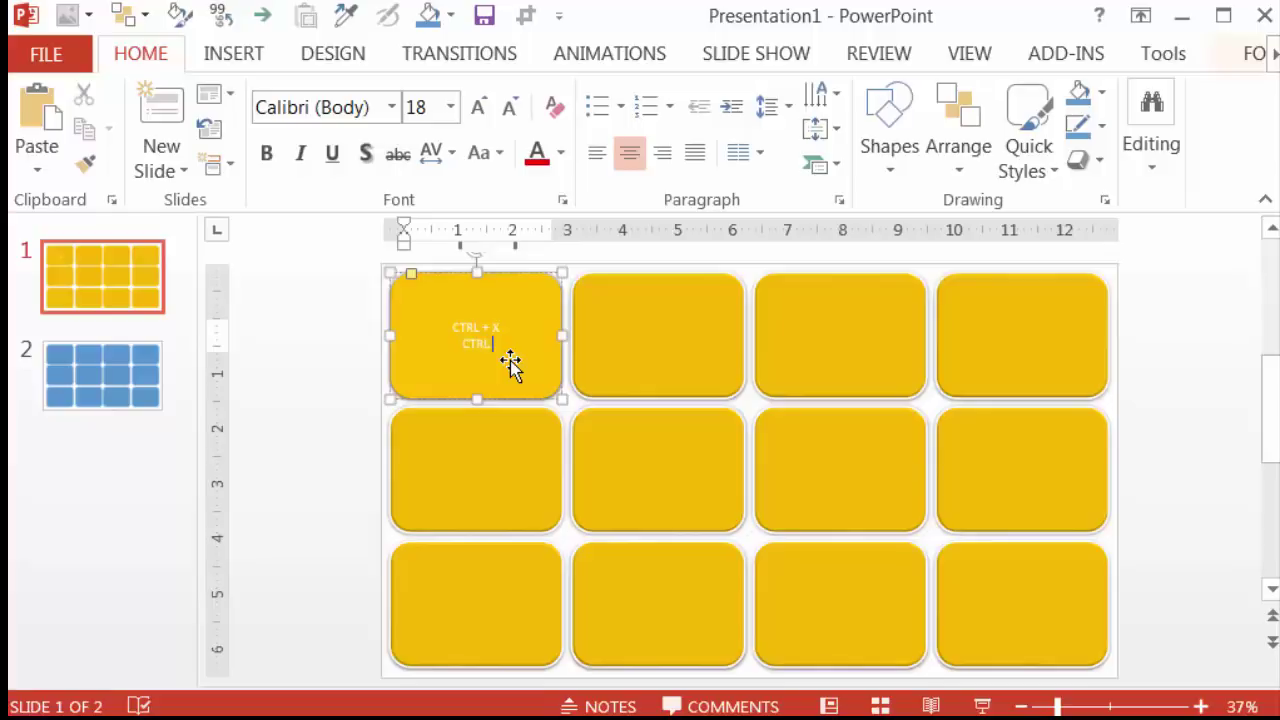
type(" + C")
key("Return")
type("CTRL + V")
key("Return")
type("CTRL + Z")
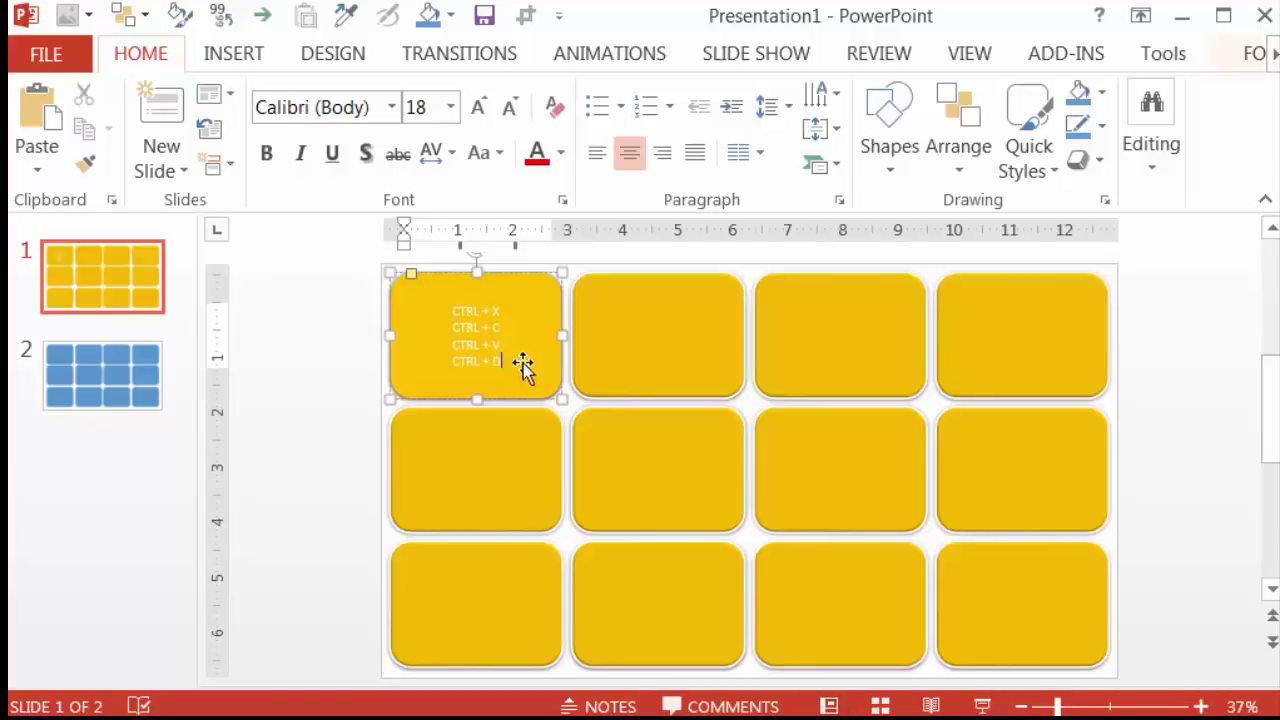
key("Escape")
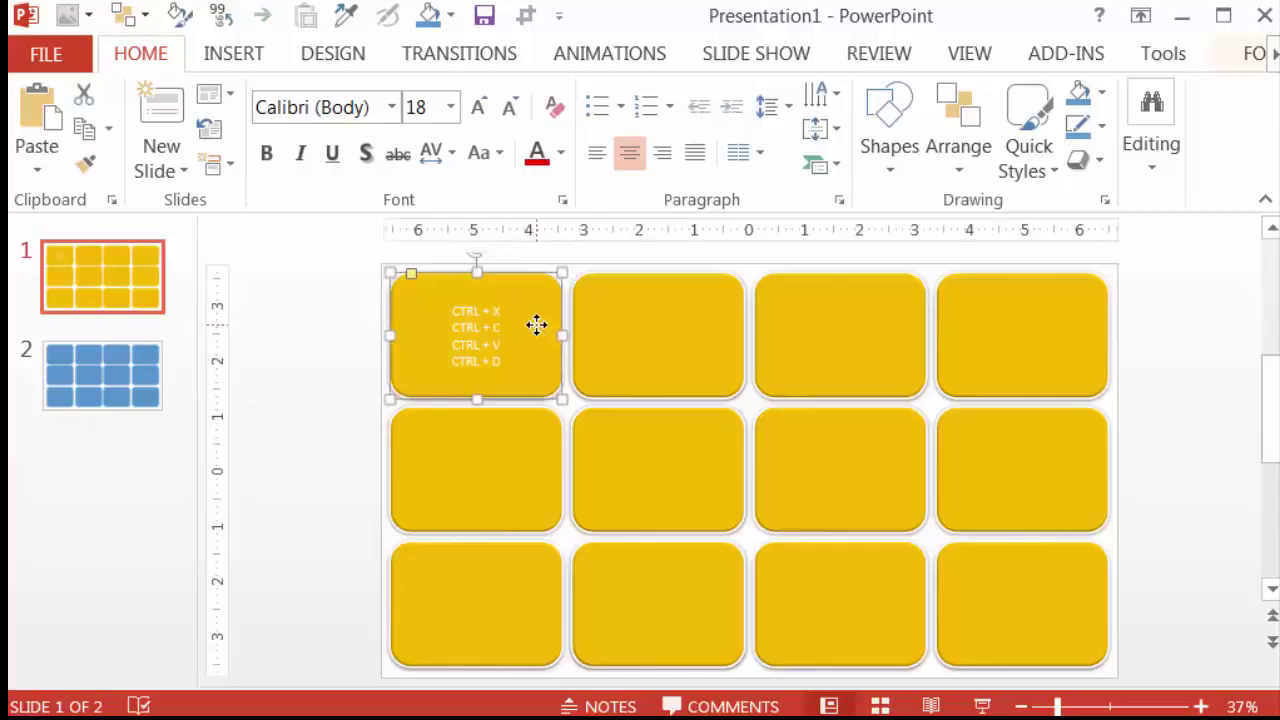
- Format the first rectangle's text as bold, size 28 and black
left_click(266, 152)
left_click(428, 105)
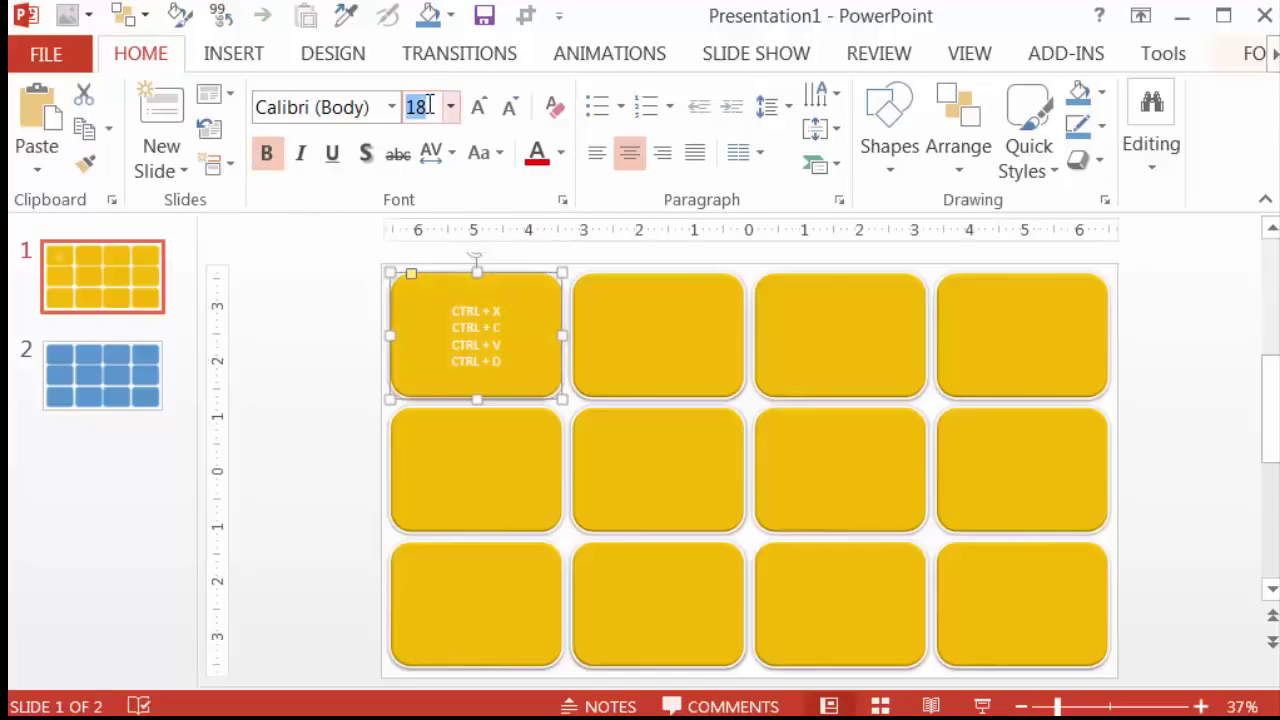
type("28")
key("Return")
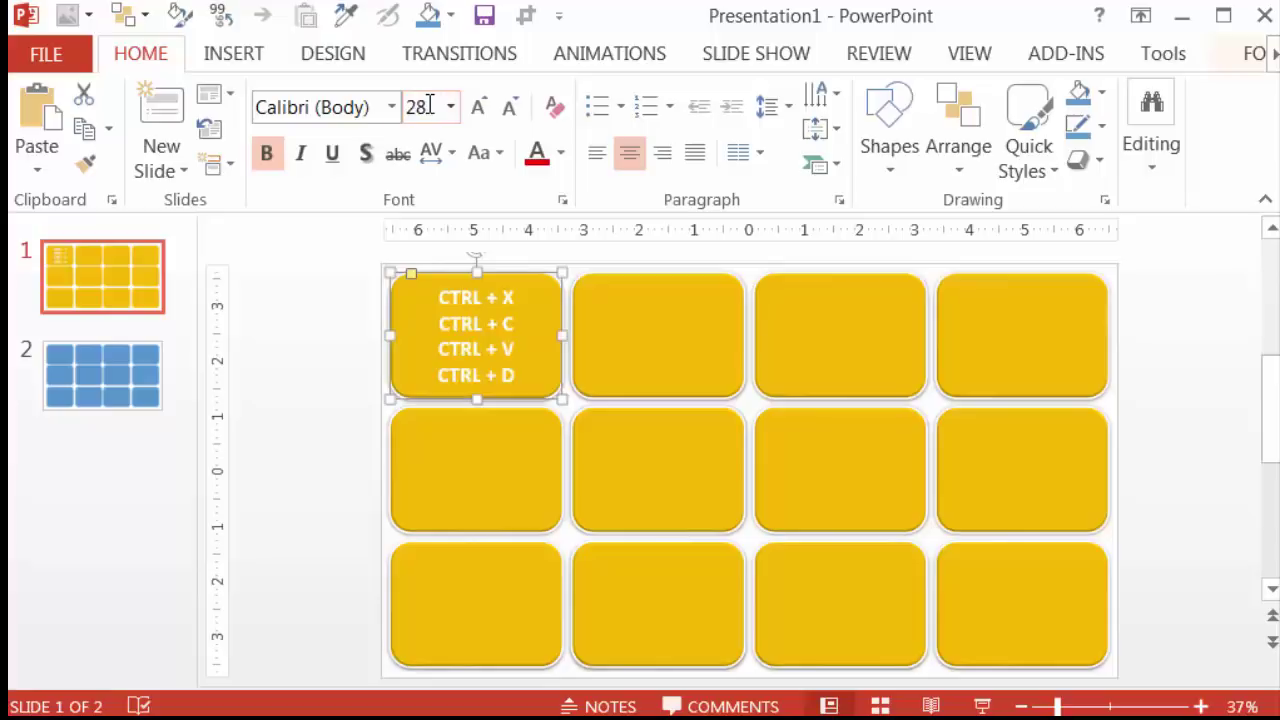
left_click(562, 153)
left_click(561, 220)
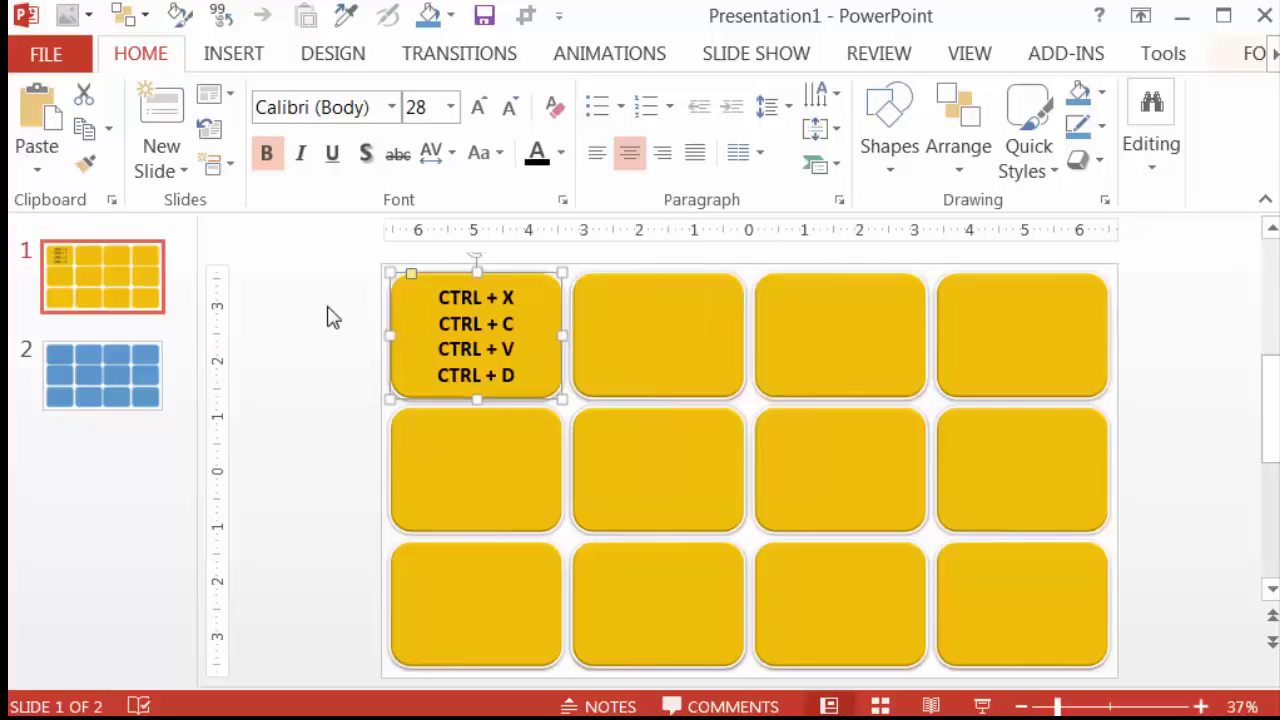
- Copy the first card's formatting onto the other three cards in the top row with the Format Painter
left_click(88, 165)
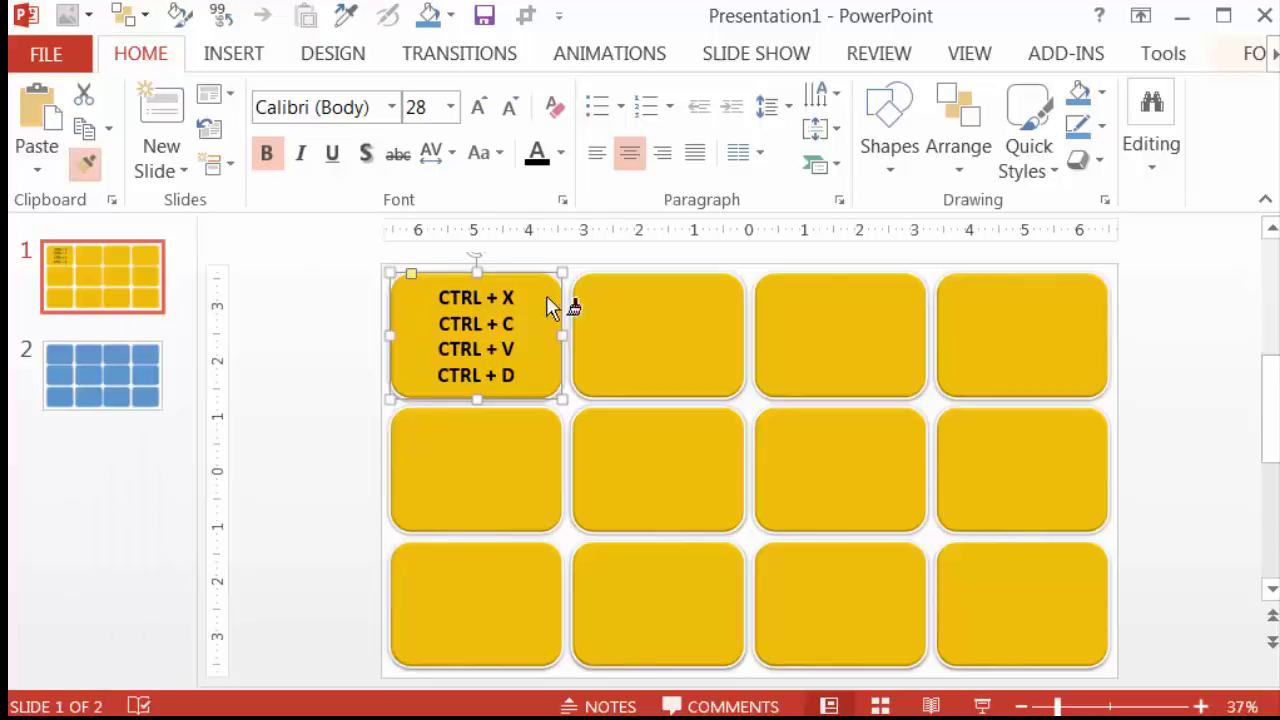
left_click(700, 327)
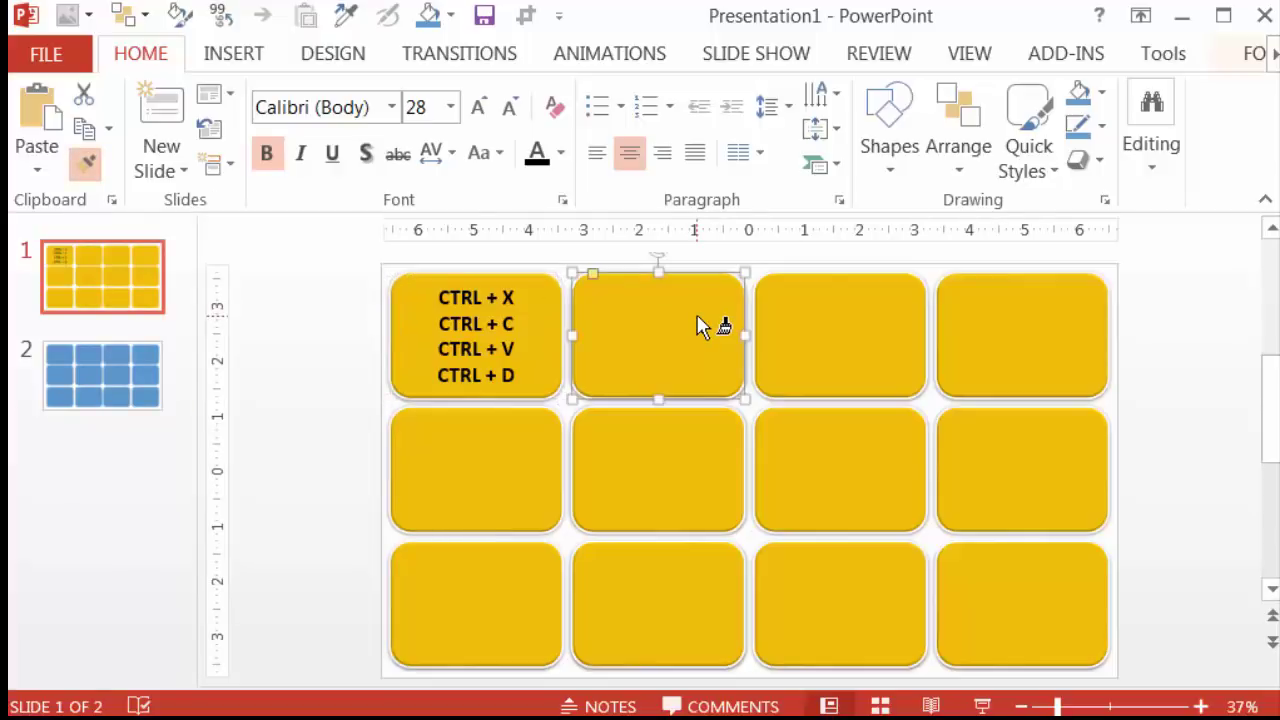
left_click(848, 330)
left_click(1060, 347)
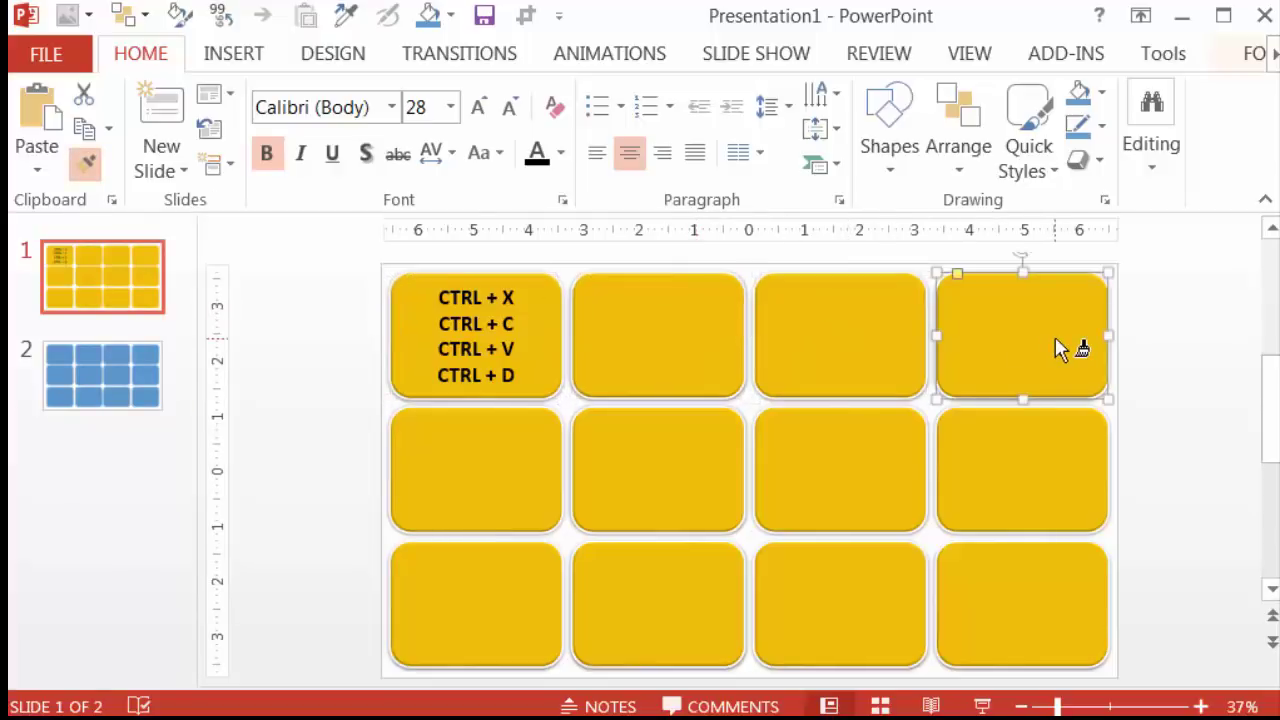
left_click(355, 375)
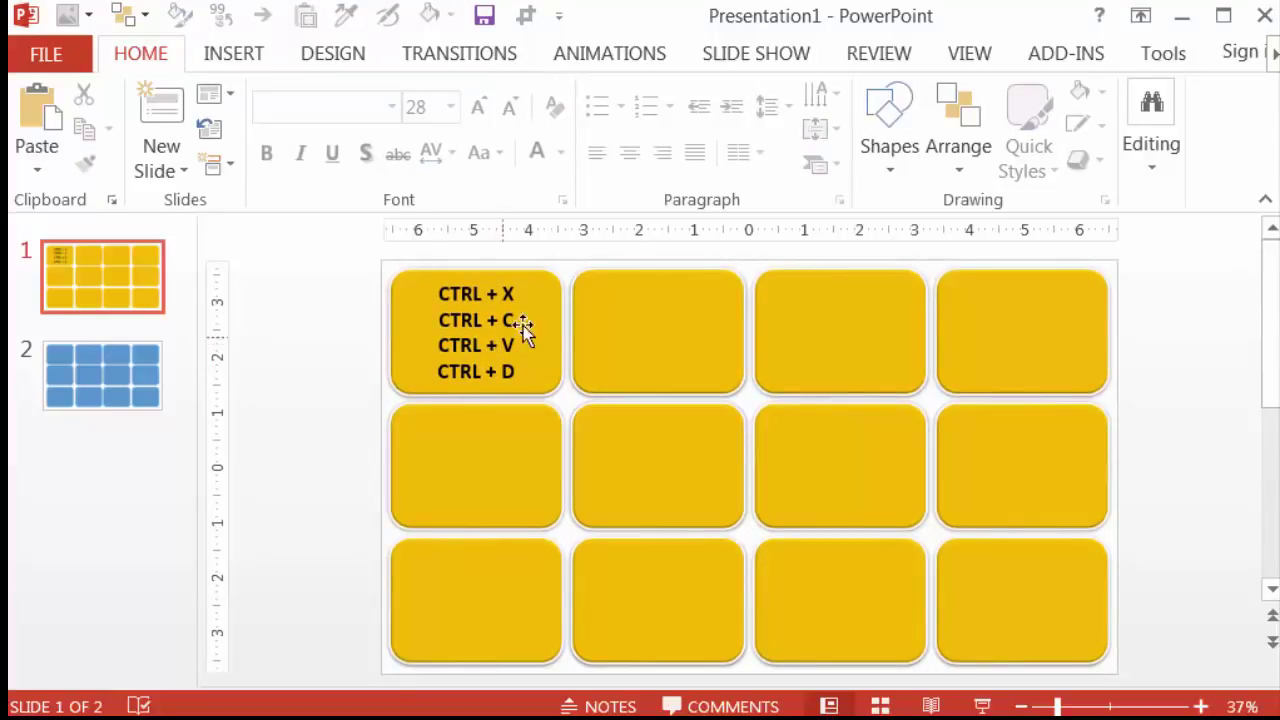
- Copy the first card's formatting and apply it to all the gold cards on slide 1 at once
left_click(559, 312)
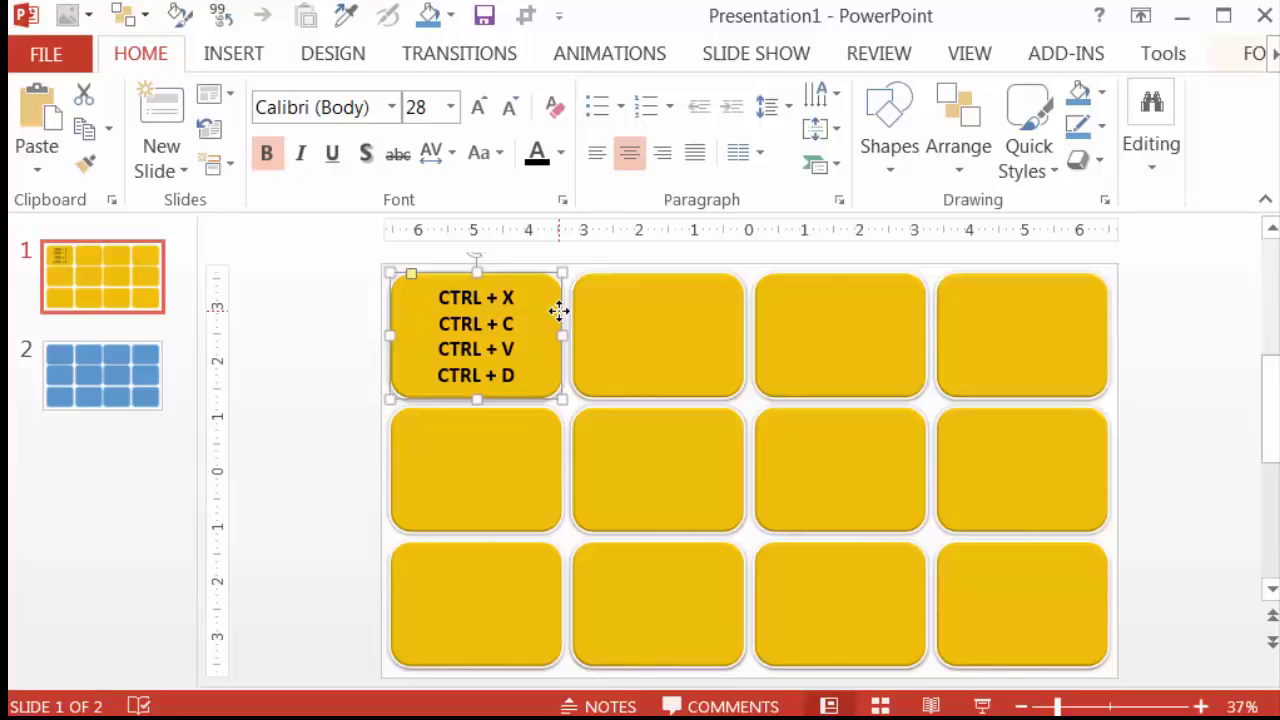
left_click(340, 305)
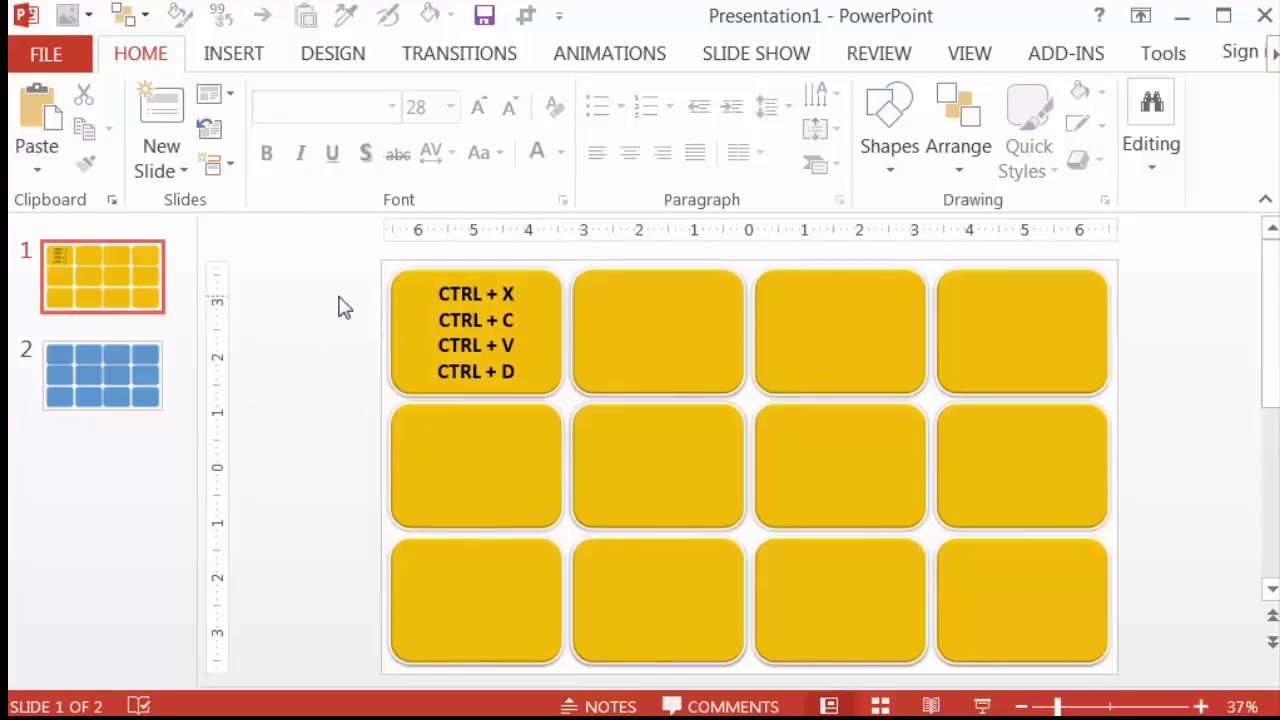
left_click_drag(340, 264, 1216, 706)
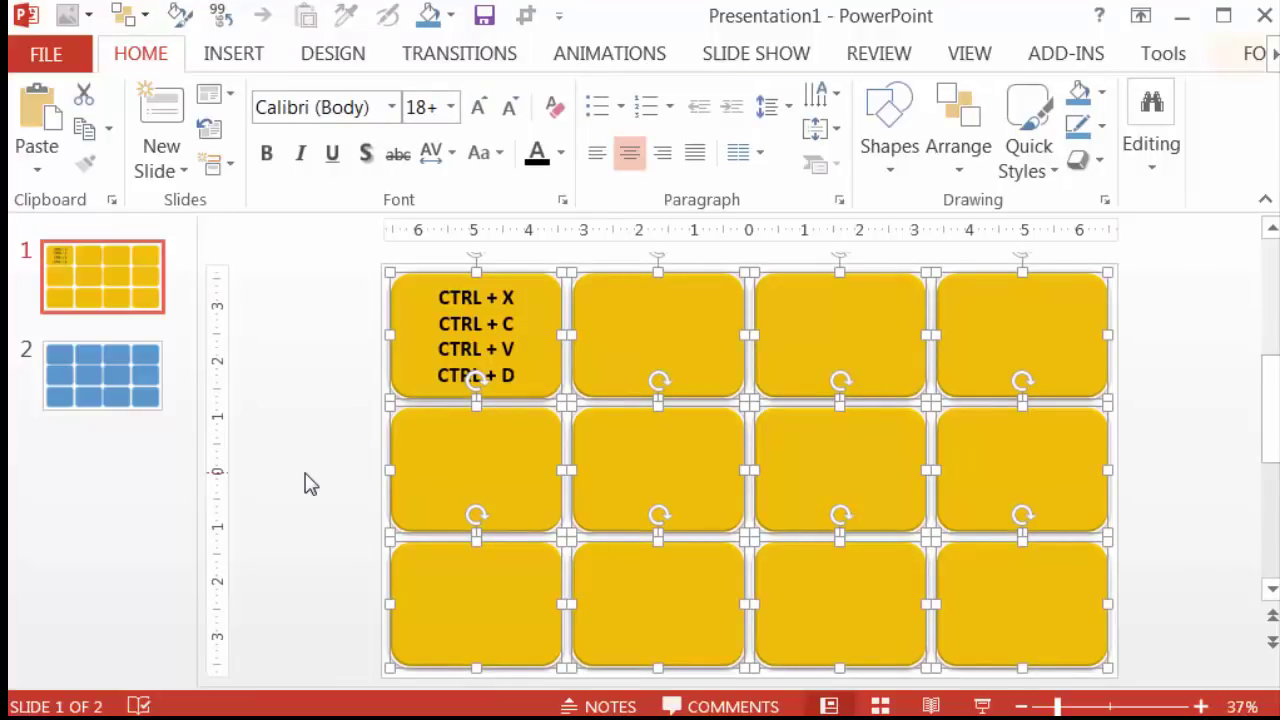
key("ctrl+shift+v")
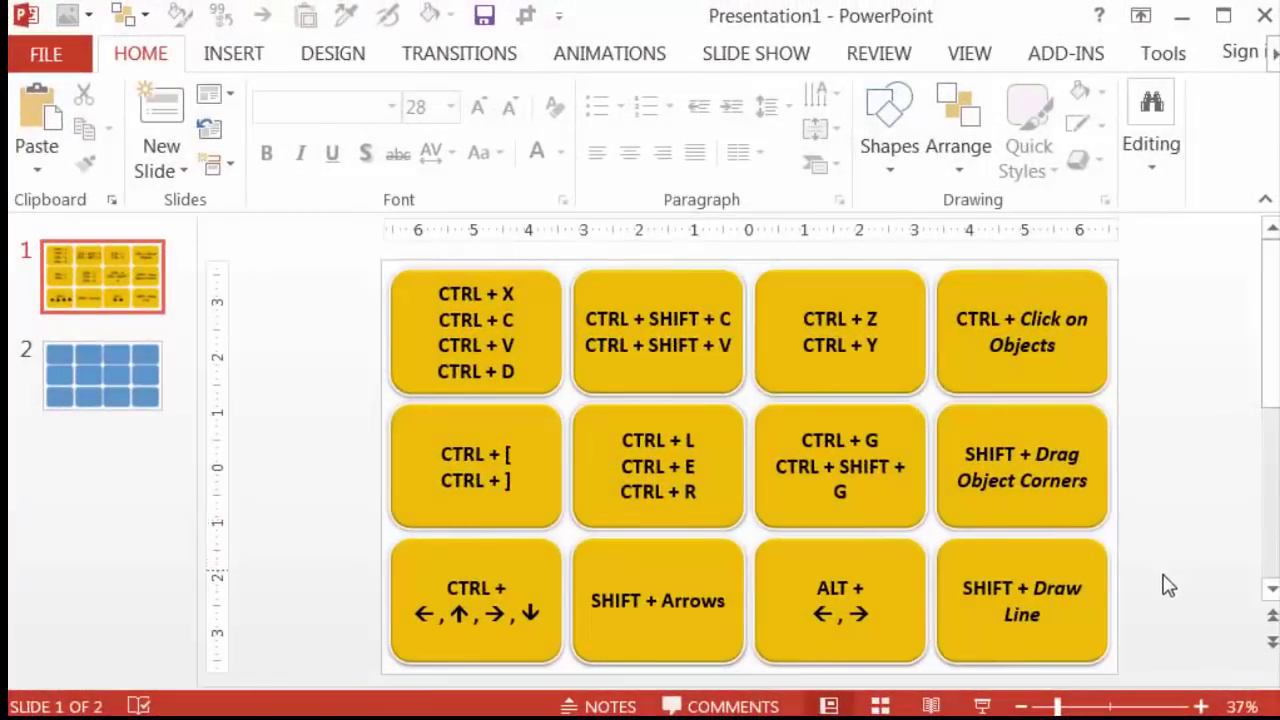
- On slide 2, enter "Cut, Copy, Paste, Duplicate" in the first blue card
left_click(84, 391)
left_click(434, 303)
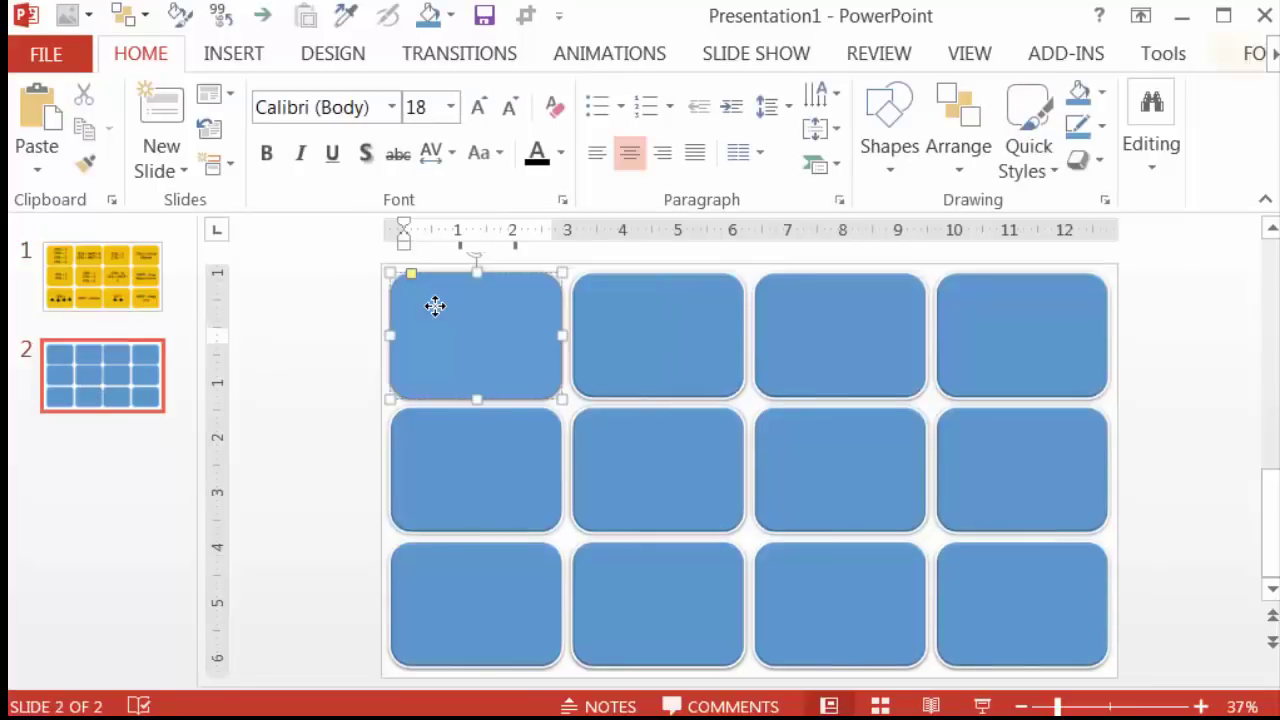
type("Cut, Copy, Paste, Duplicate")
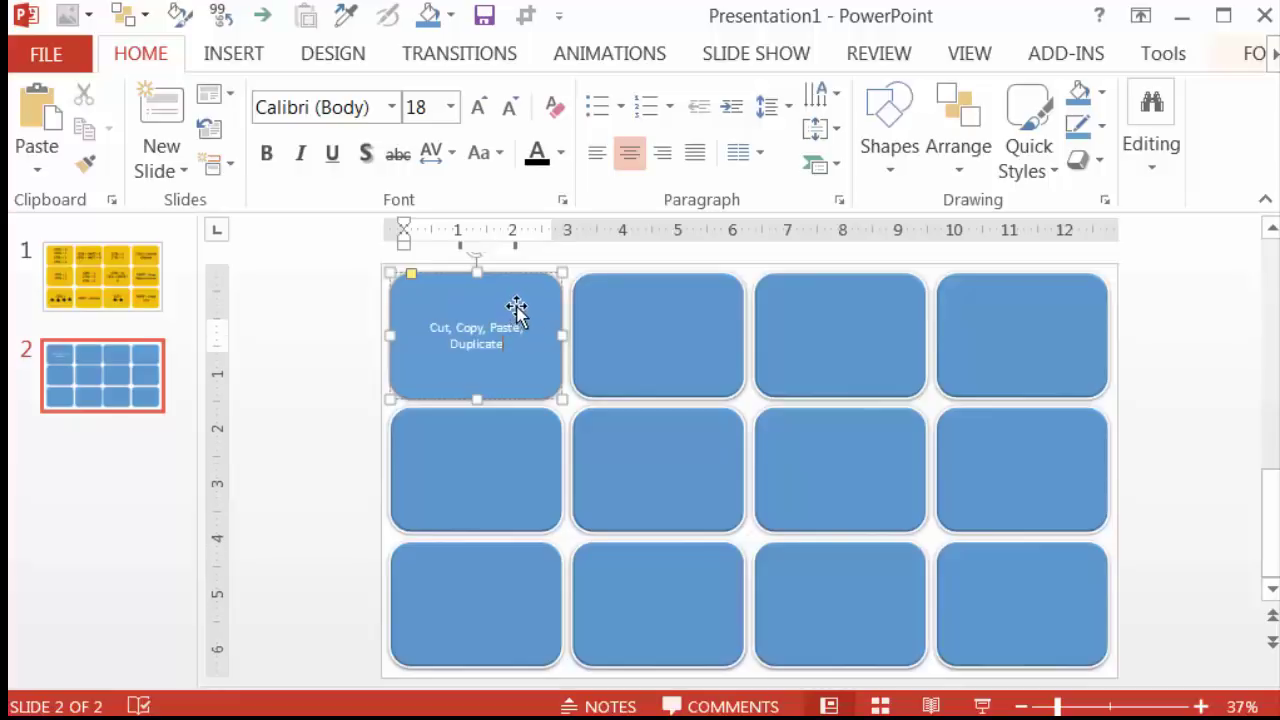
key("Escape")
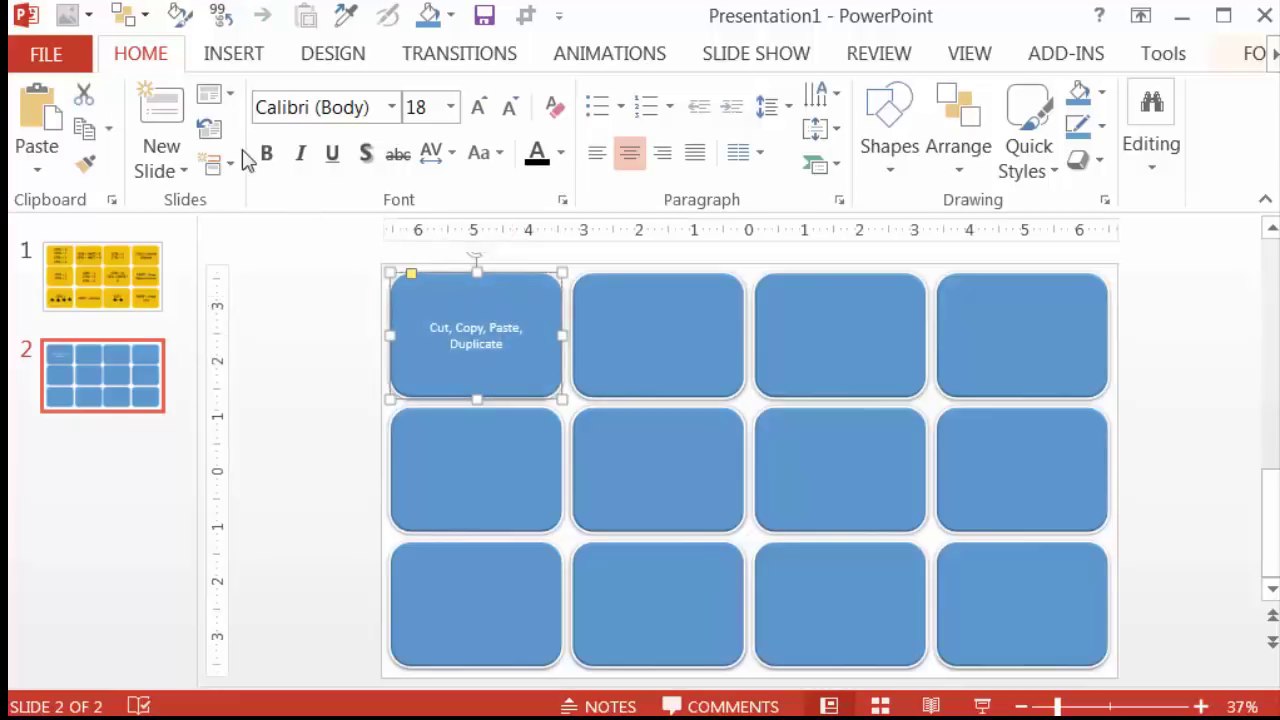
- Format the first blue card's text as bold and size 36
left_click(268, 155)
left_click(480, 108)
left_click(480, 108)
left_click(481, 108)
left_click(481, 108)
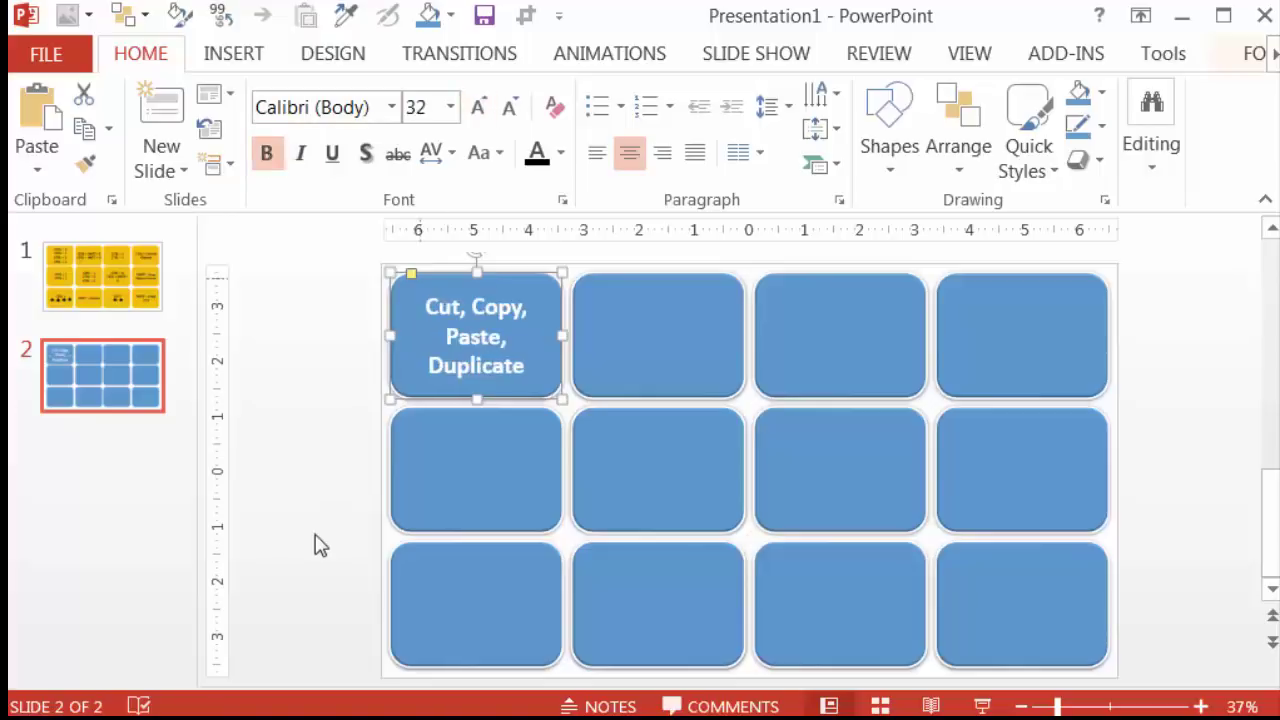
key("ctrl+shift+period")
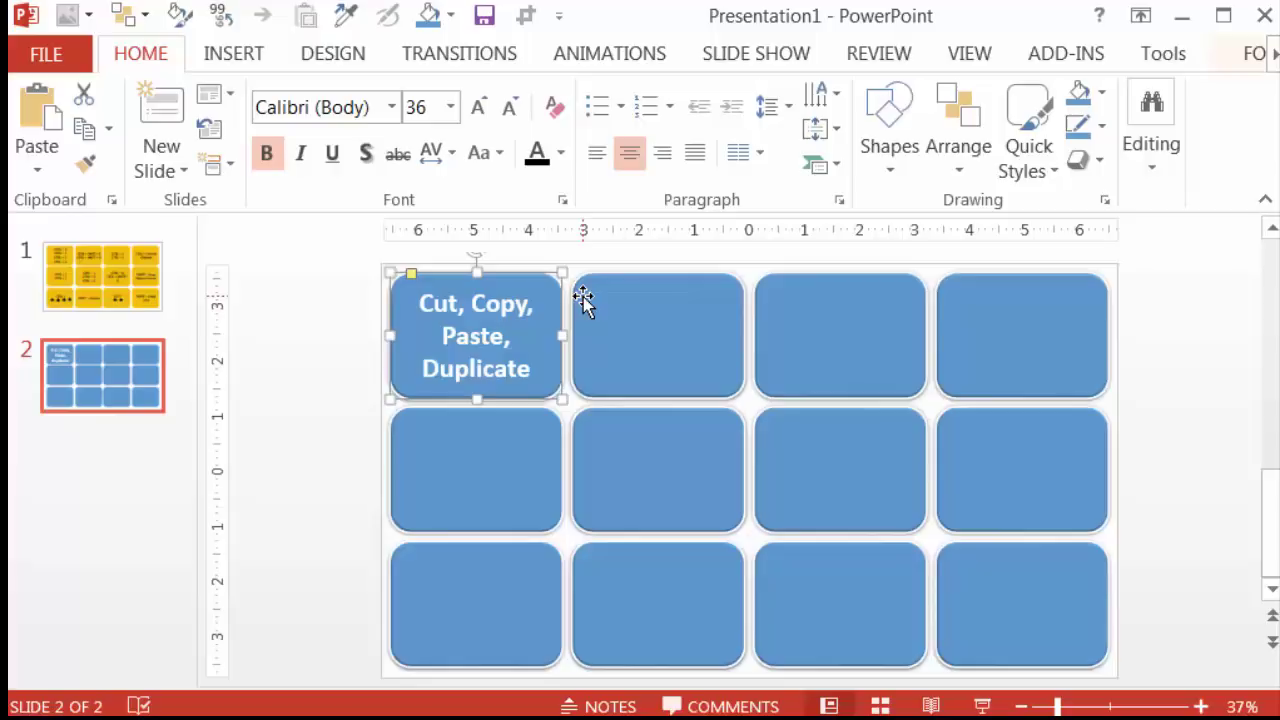
- Apply the first blue card's formatting to all the cards on slide 2
key("ctrl+a")
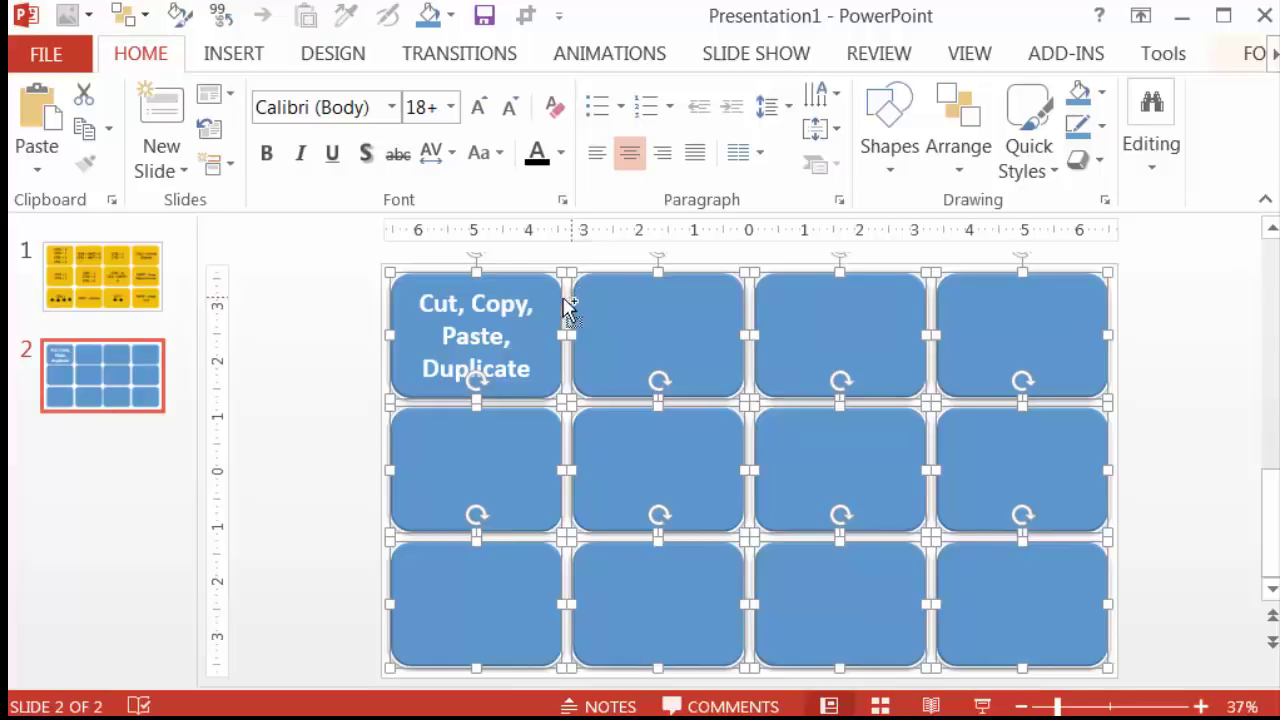
left_click(553, 289)
left_click(340, 310)
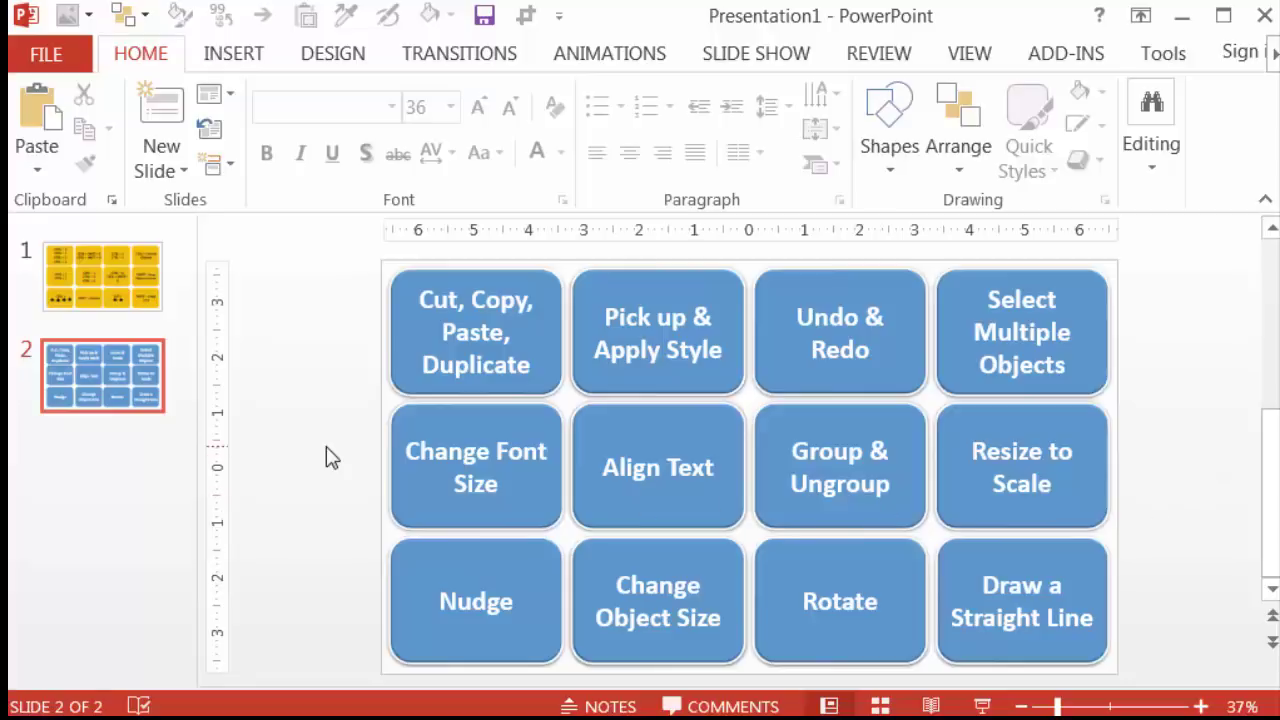
- Preview the Stretch entrance effect on all the gold cards of slide 1, but add the Split entrance effect to them
left_click(128, 274)
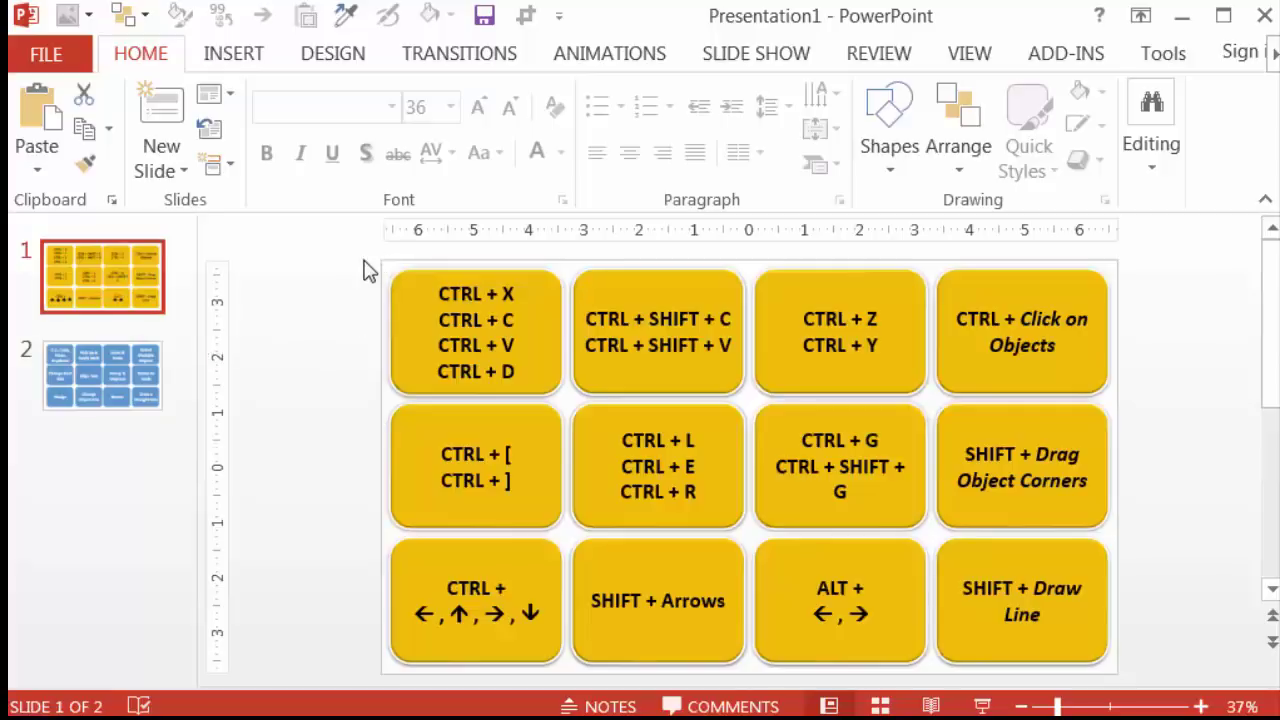
left_click_drag(364, 262, 1142, 702)
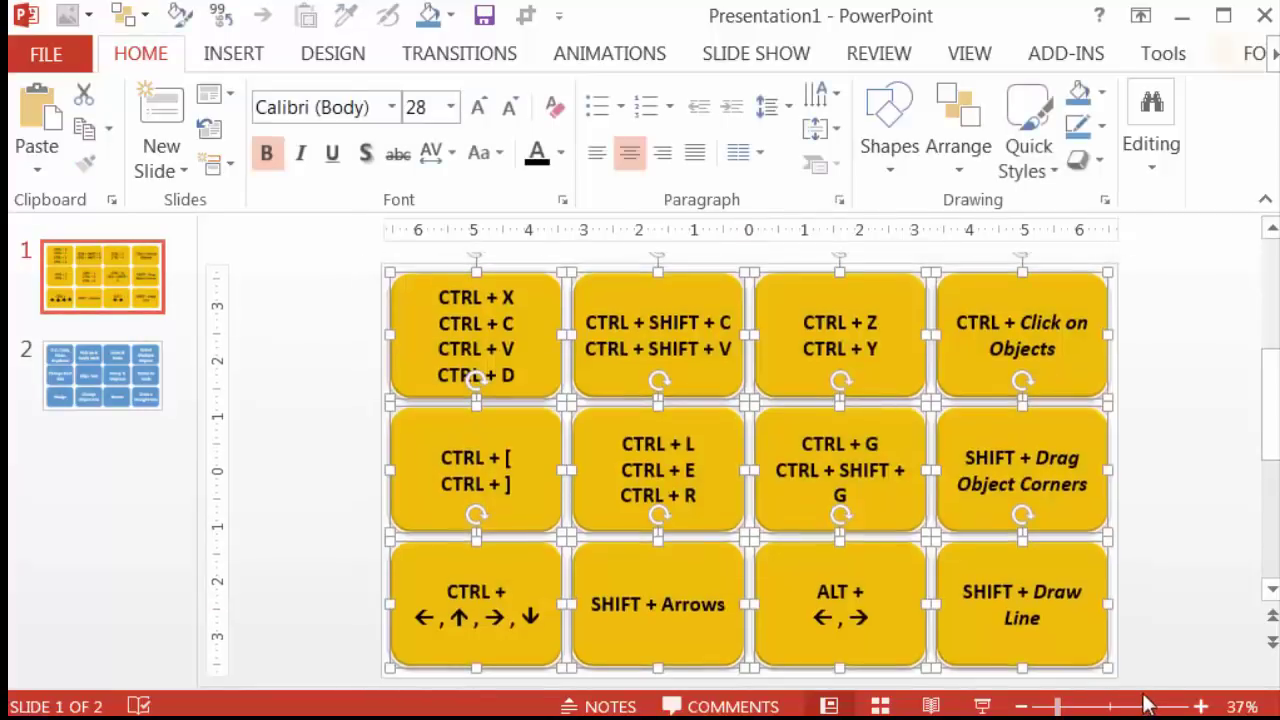
left_click(631, 58)
left_click(351, 174)
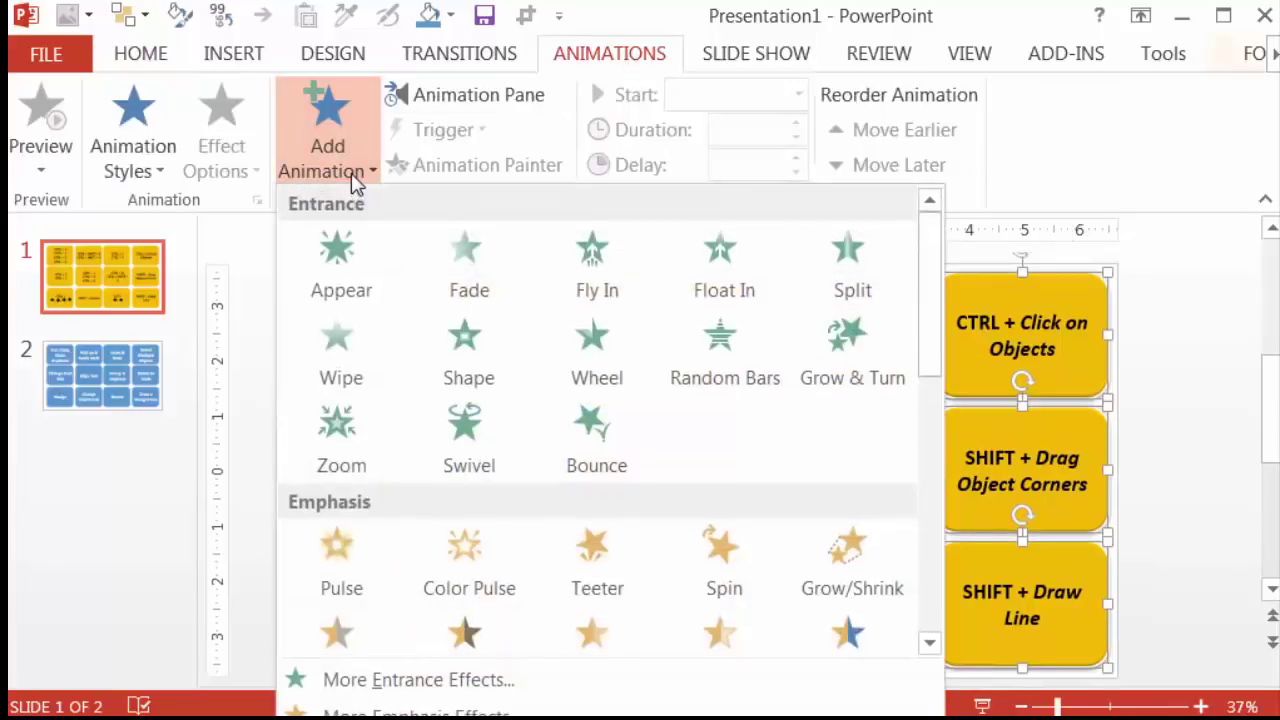
left_click(420, 684)
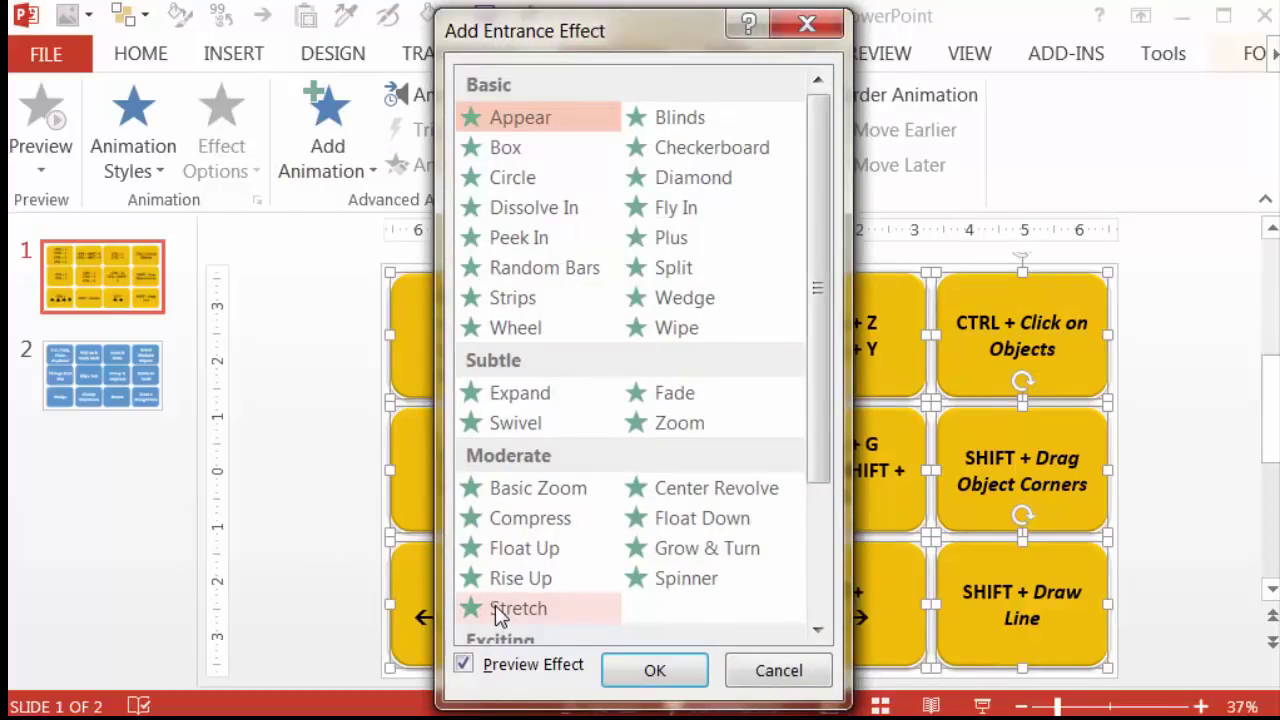
left_click(502, 610)
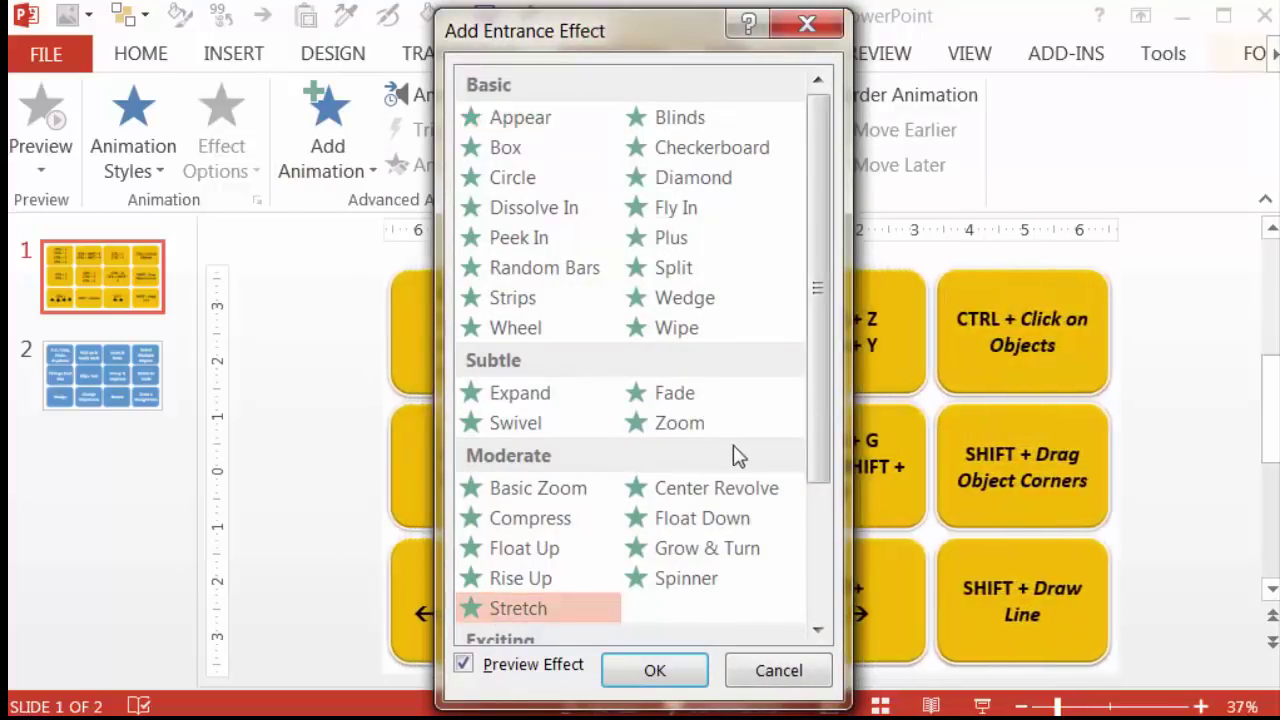
left_click_drag(683, 38, 406, 44)
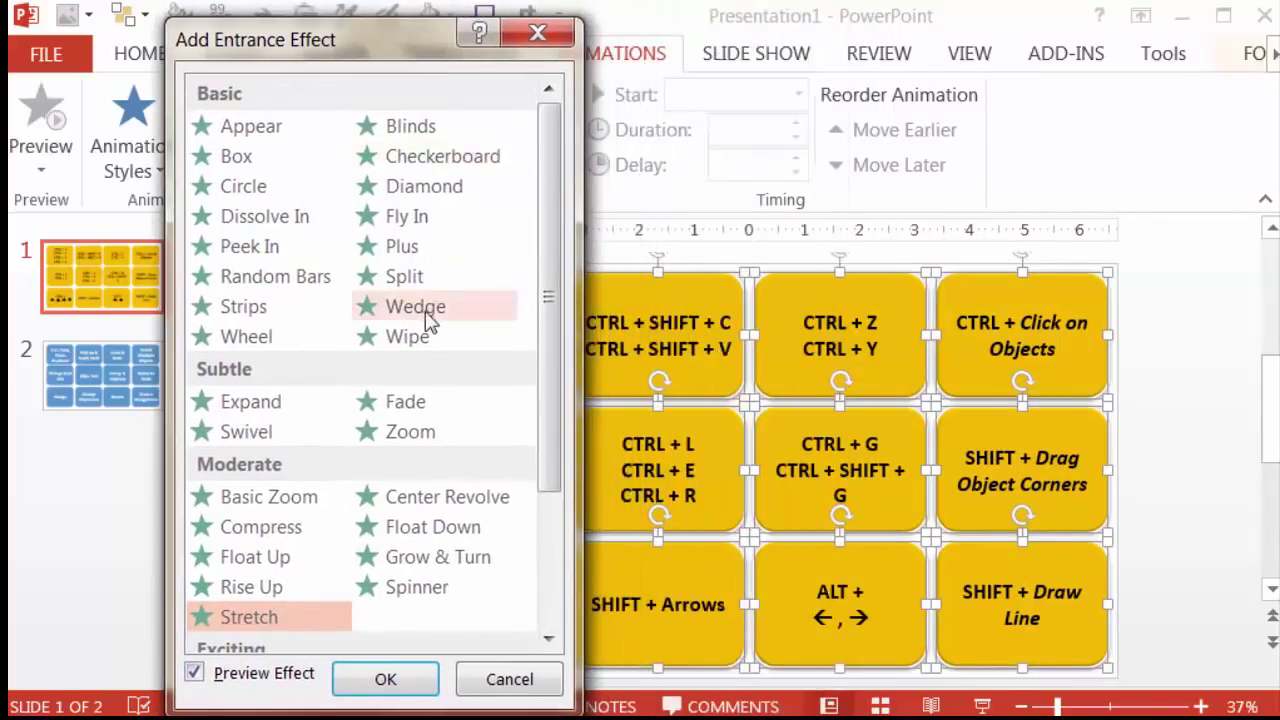
left_click(464, 285)
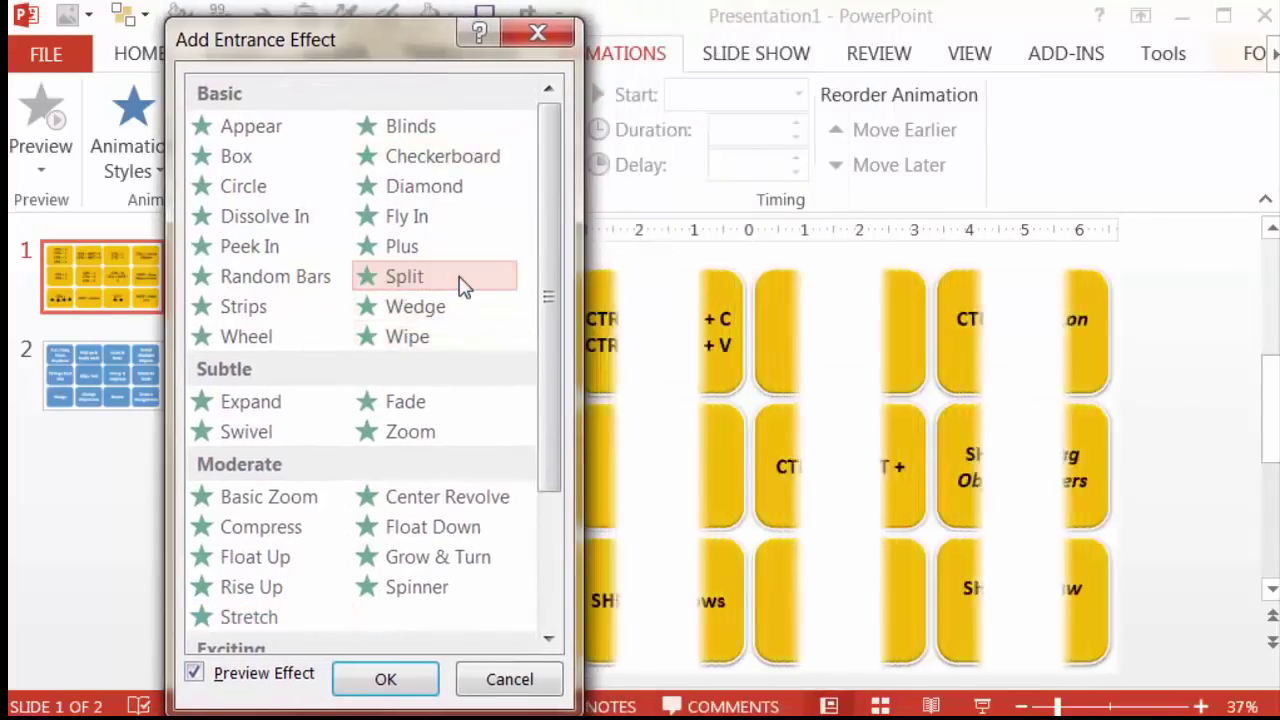
left_click(418, 682)
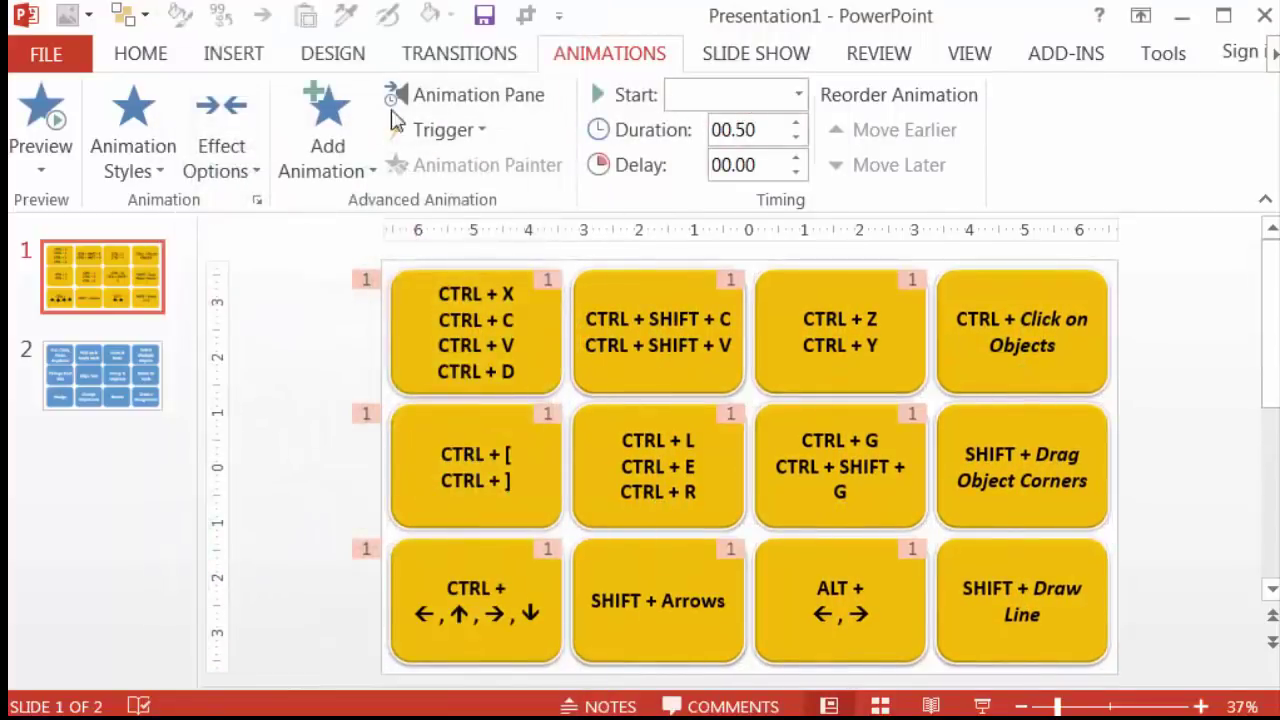
- Try the Vertical Out direction for the Split effect and undo the Split animation on the gold cards
left_click(255, 172)
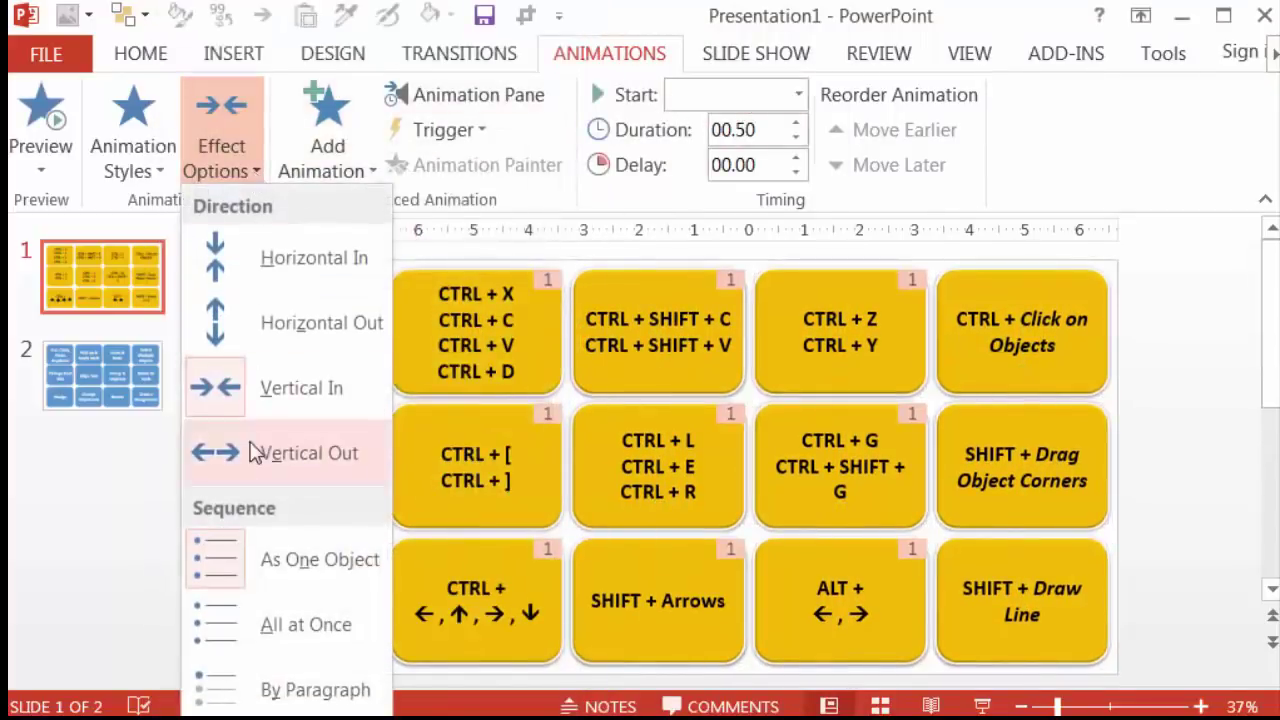
left_click(255, 453)
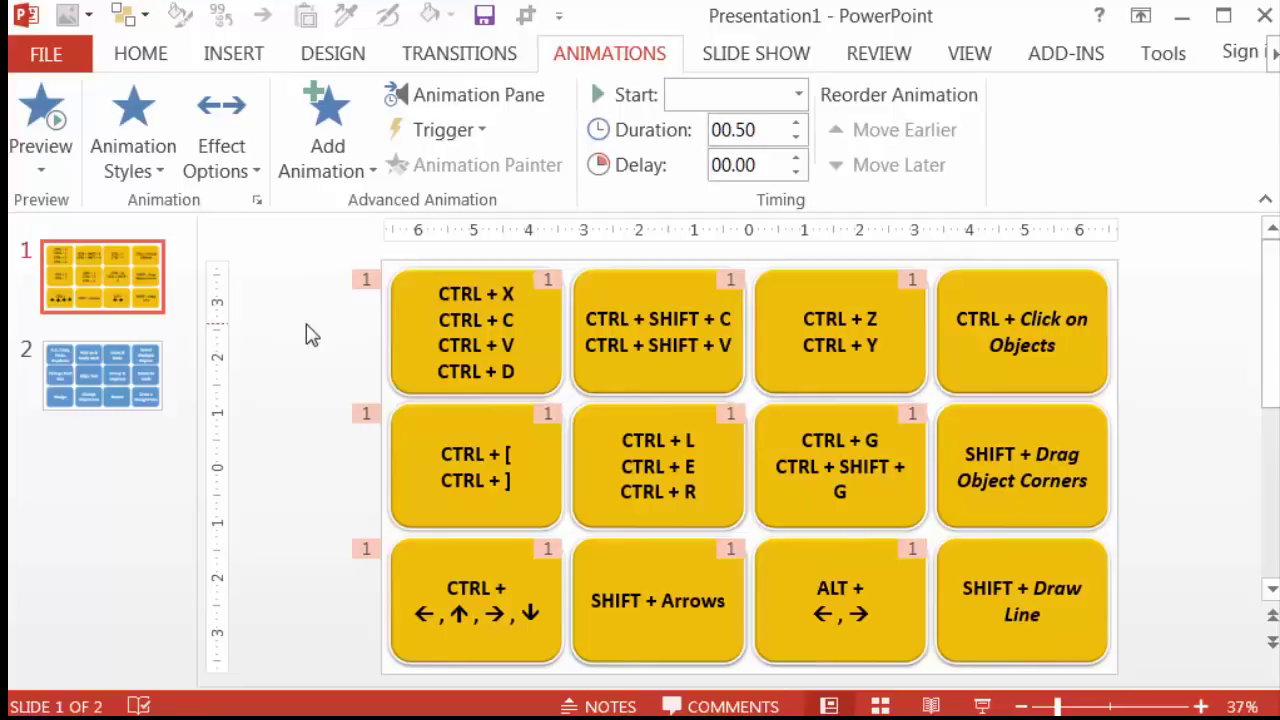
key("ctrl+z")
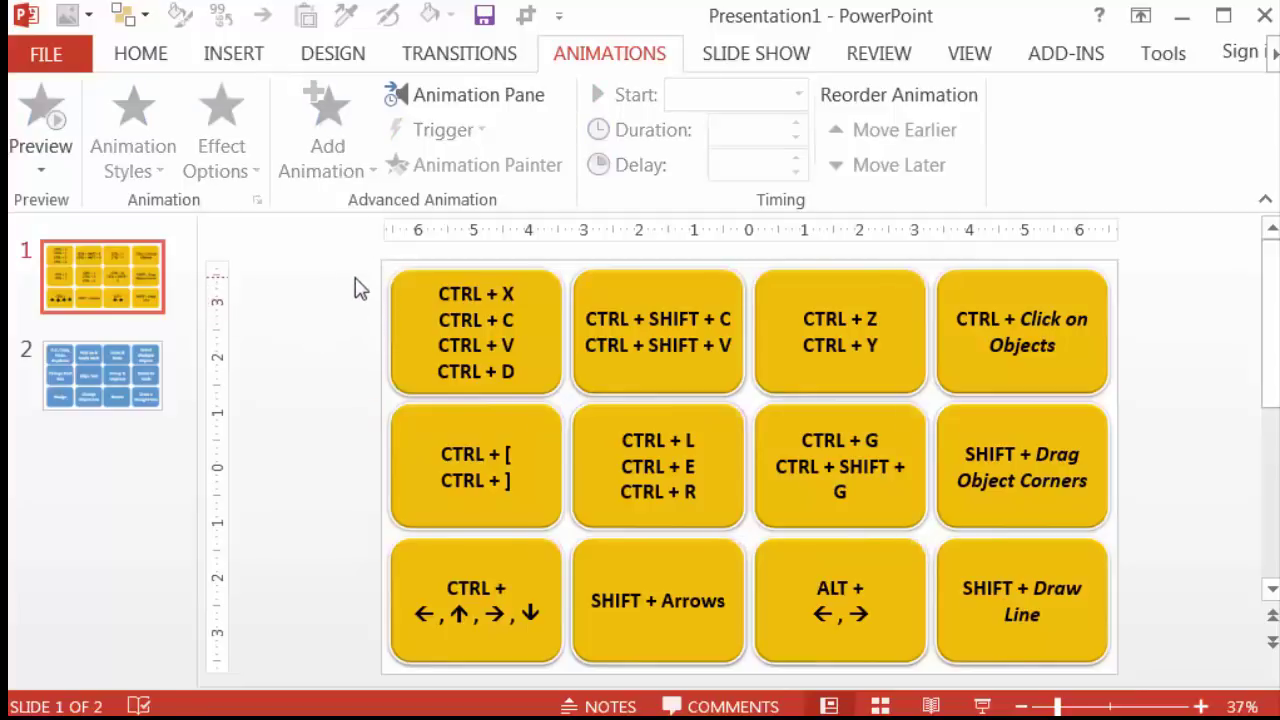
- Add the Stretch entrance effect to all the gold cards on slide 1
left_click_drag(355, 280, 1120, 674)
left_click(327, 130)
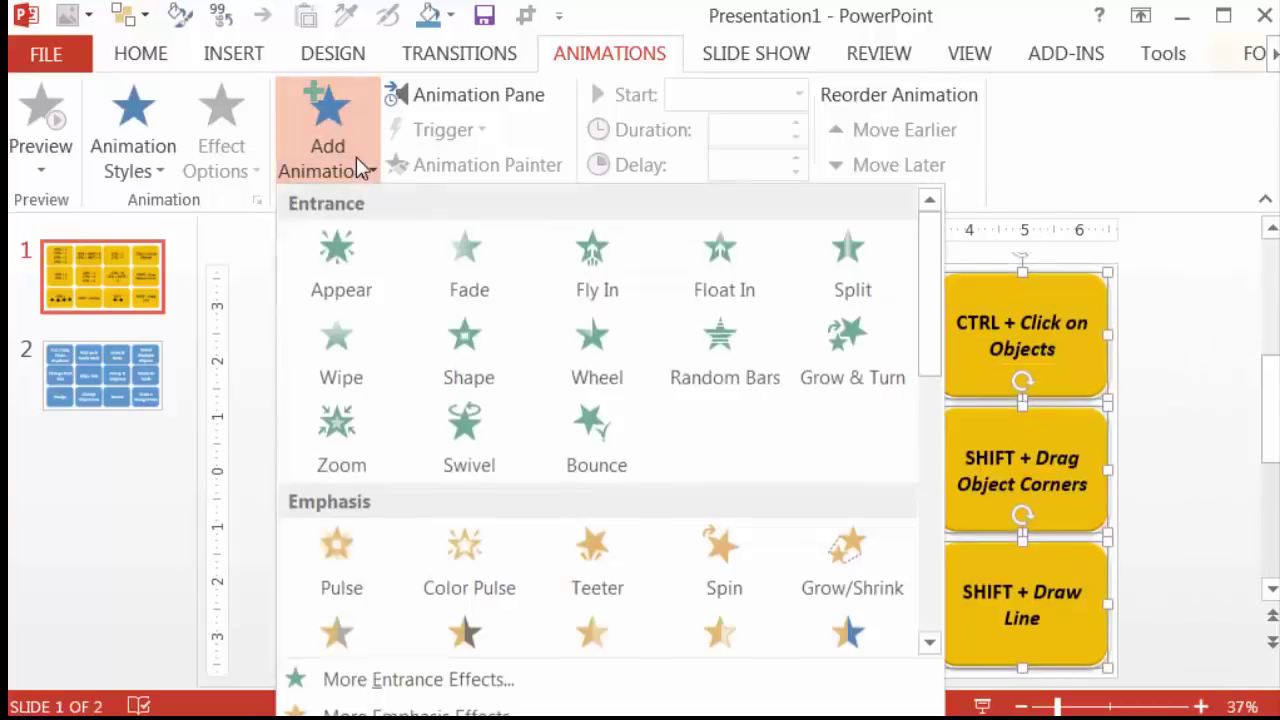
left_click(416, 680)
left_click(523, 608)
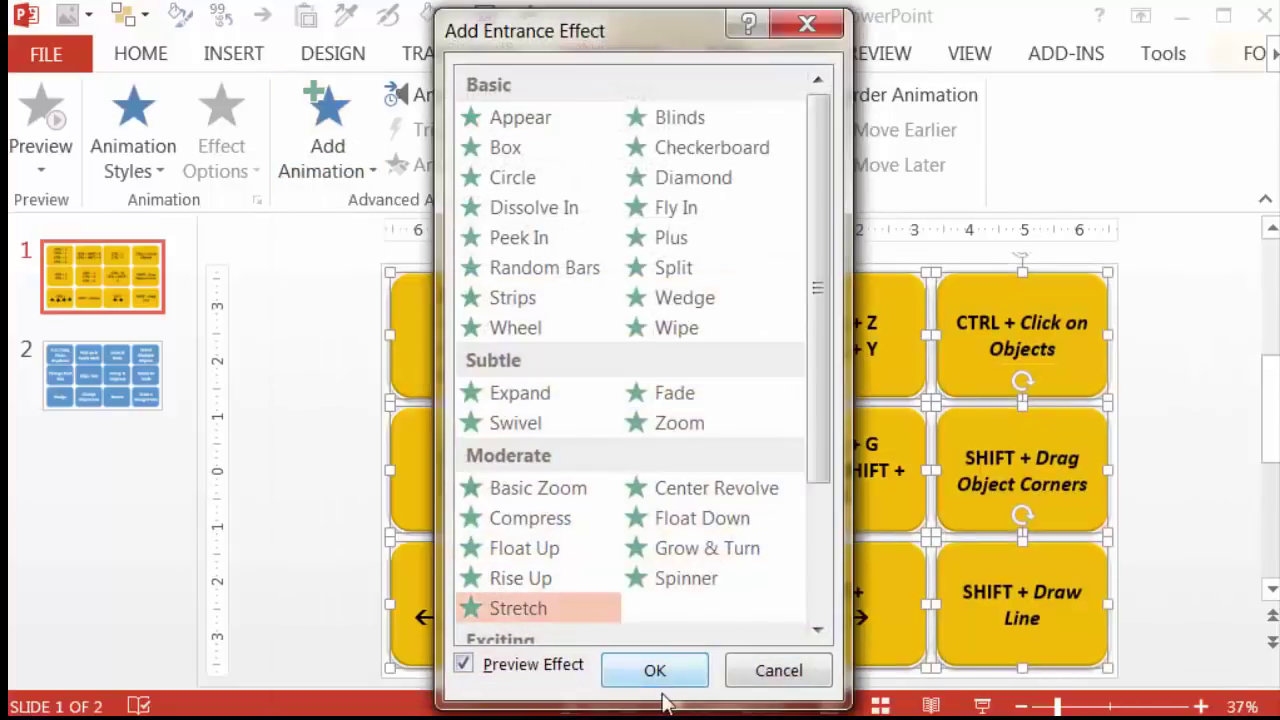
left_click(668, 677)
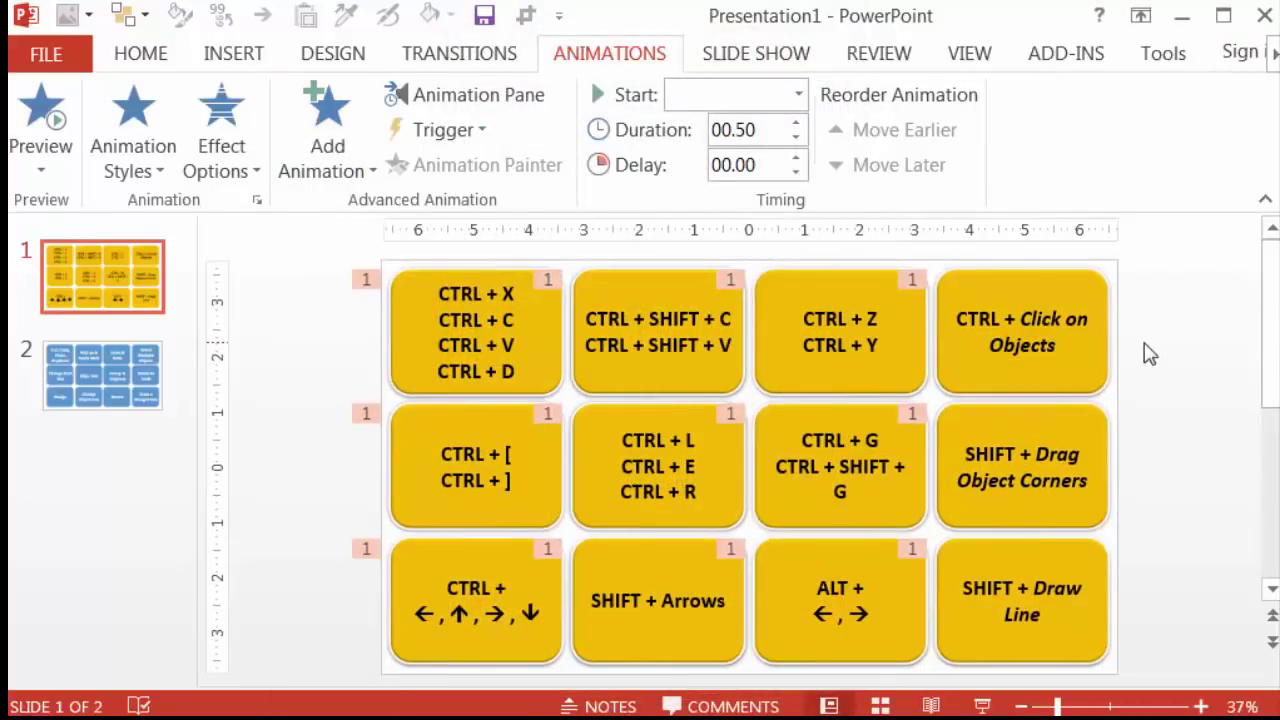
- Show the Animation Pane and set all the Stretch animations to start After Previous with a 00.25 duration
left_click(528, 97)
left_click(800, 97)
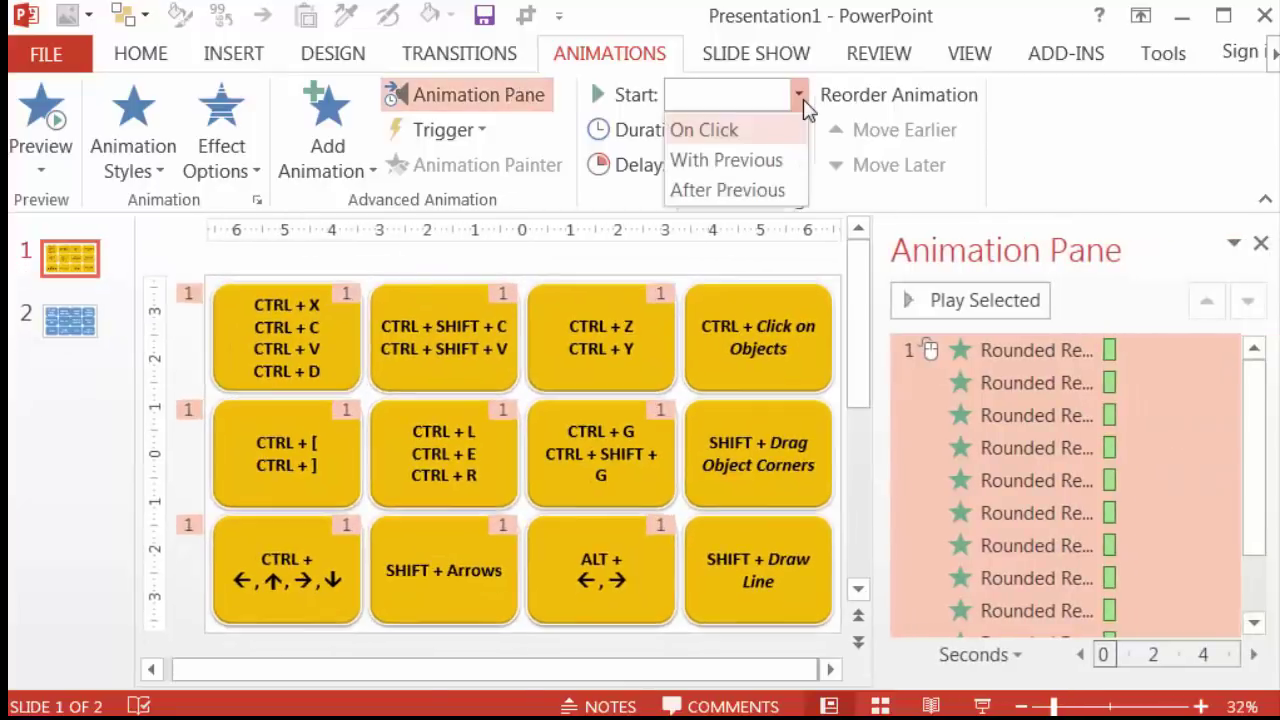
left_click(760, 190)
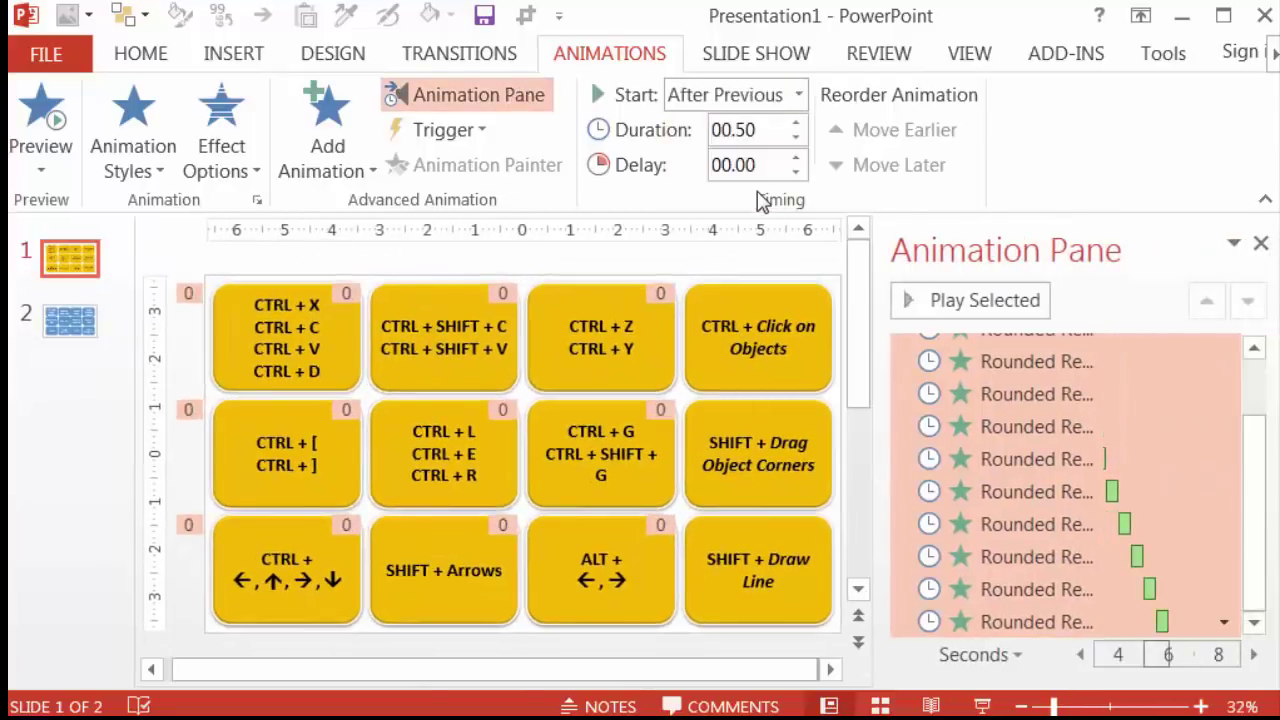
left_click(797, 143)
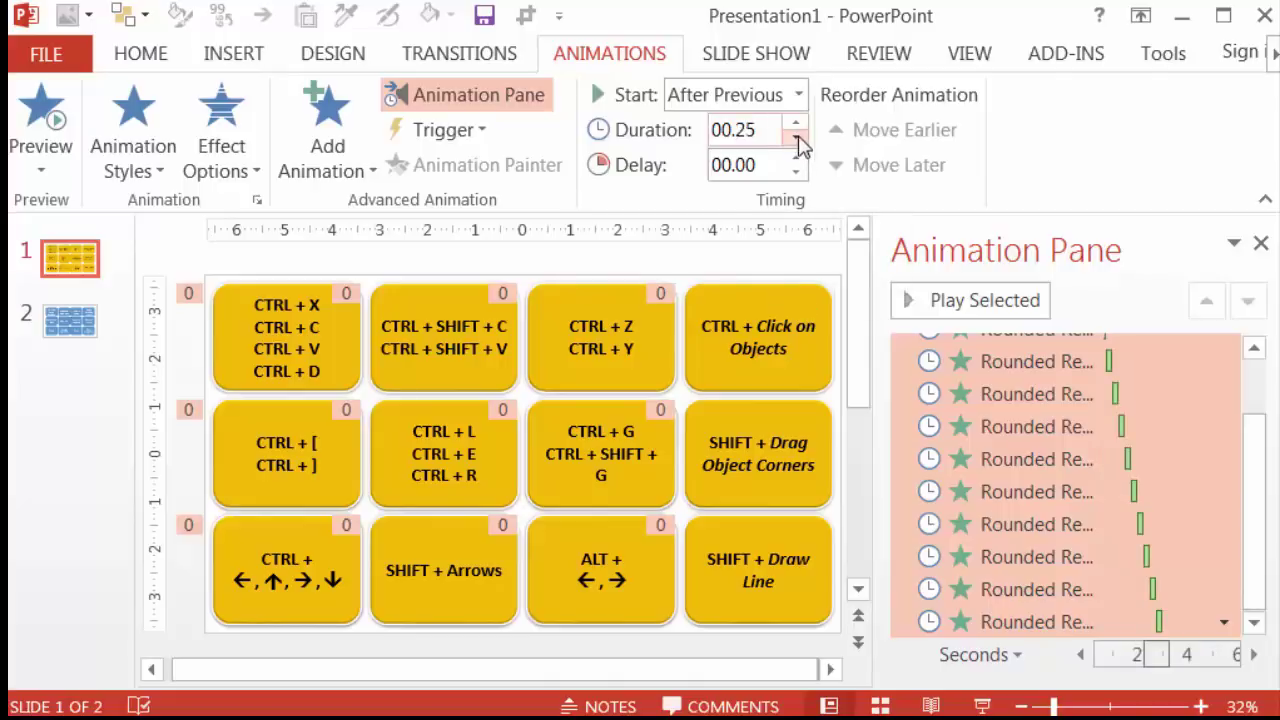
- Add the Collapse exit effect to all twelve blue description cards on slide 2
left_click(92, 325)
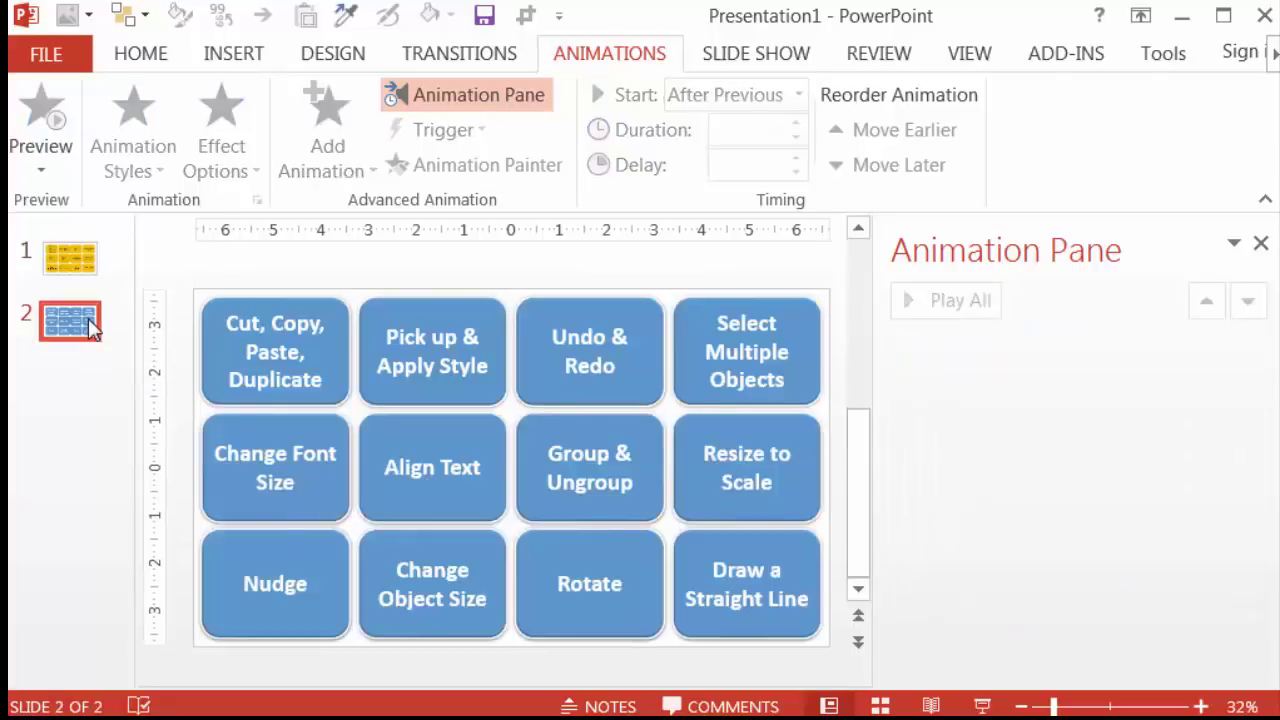
left_click_drag(190, 272, 558, 662)
left_click_drag(670, 703, 848, 684)
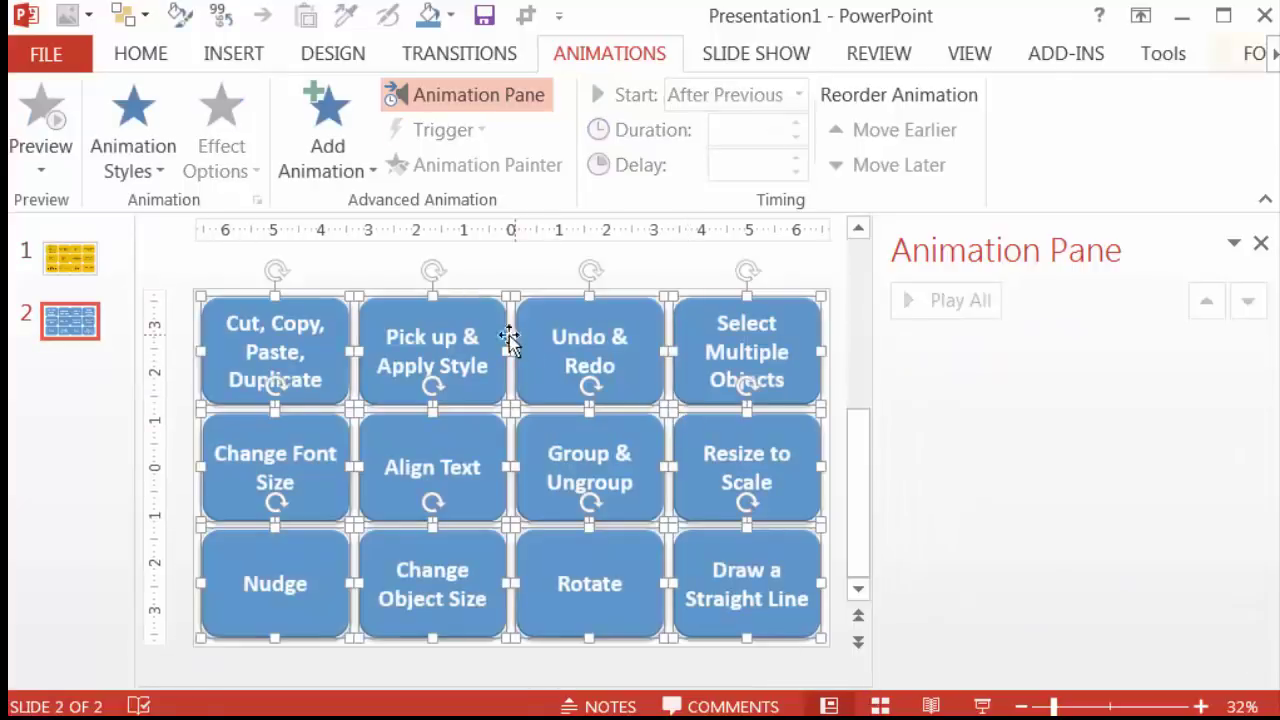
left_click(327, 130)
left_click(418, 718)
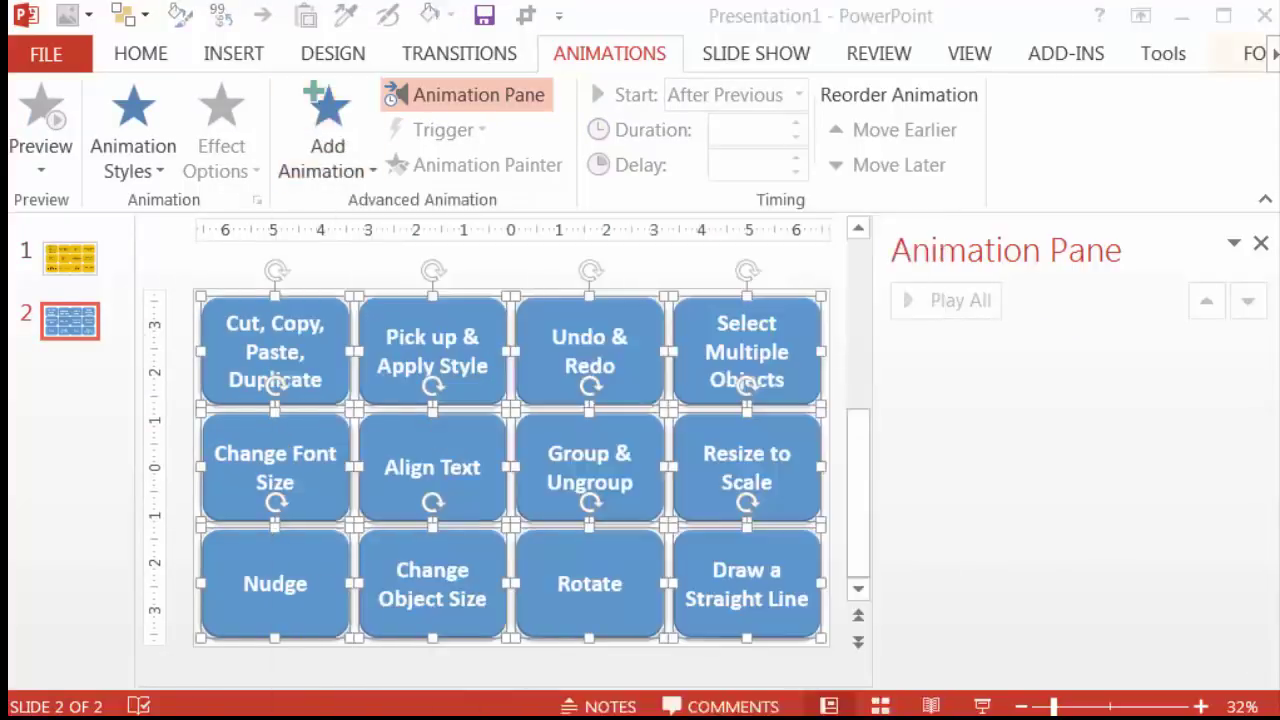
left_click(552, 519)
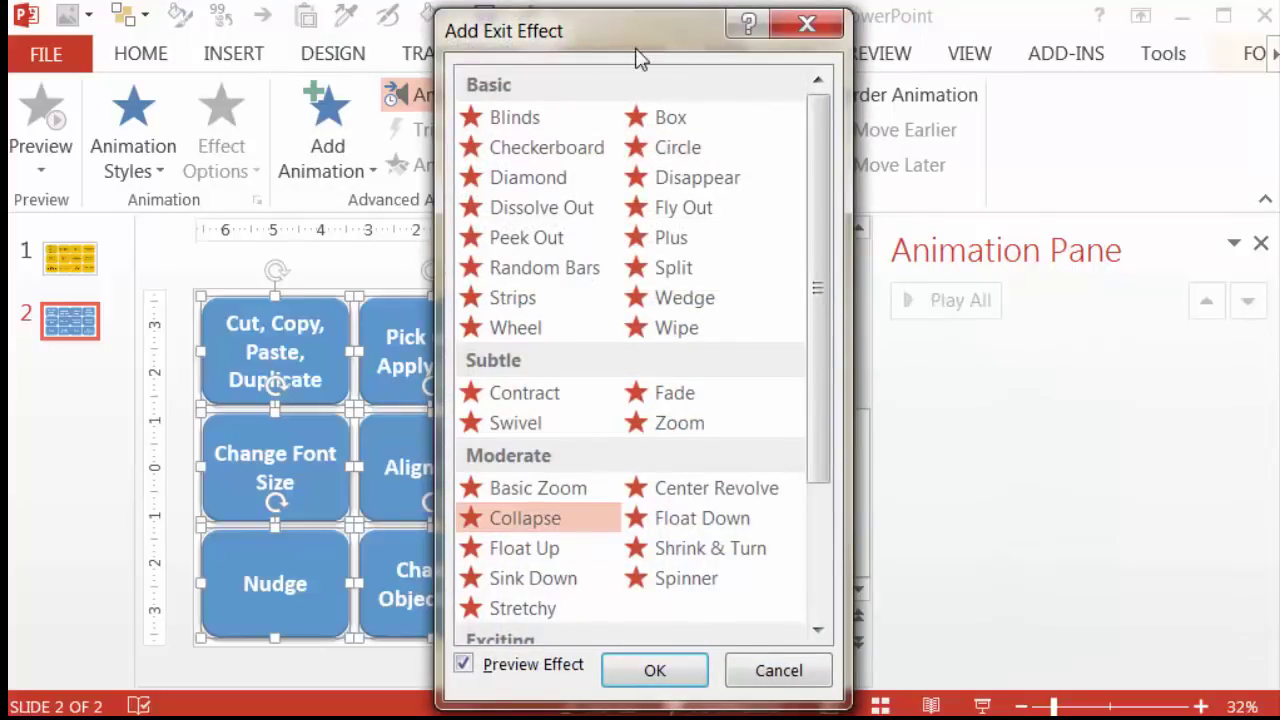
left_click_drag(630, 24, 1017, 29)
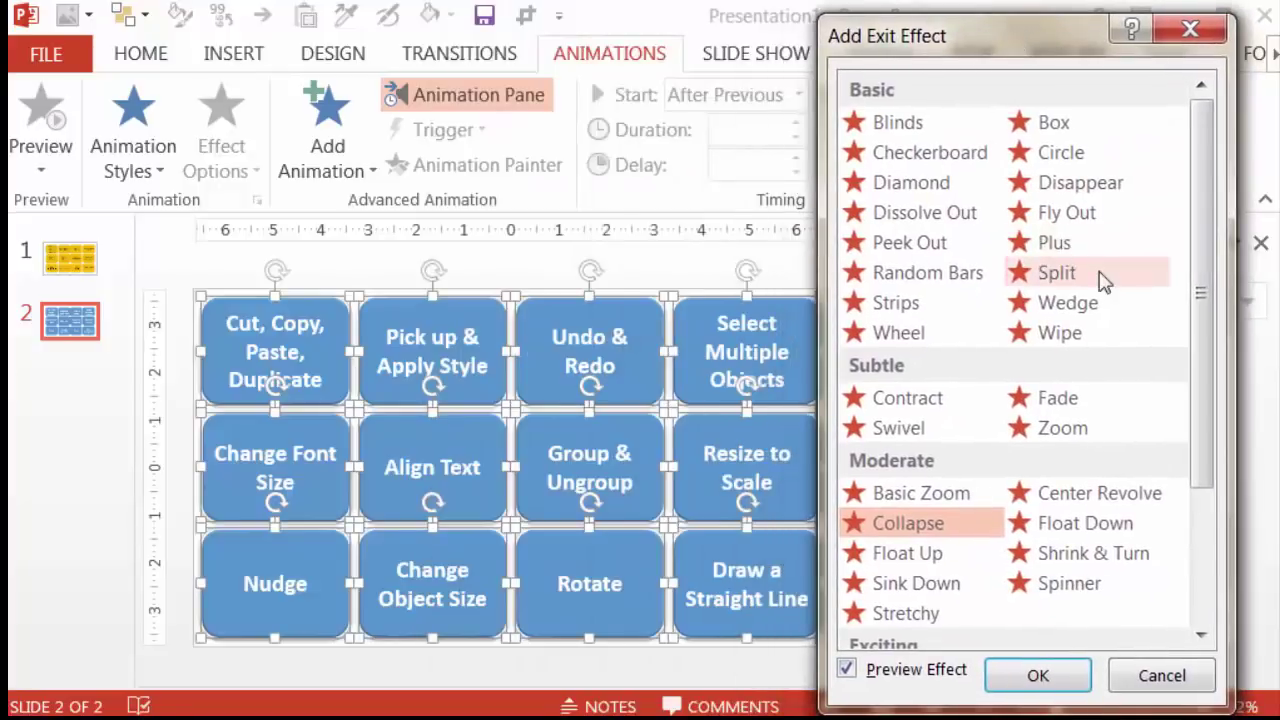
left_click(1103, 280)
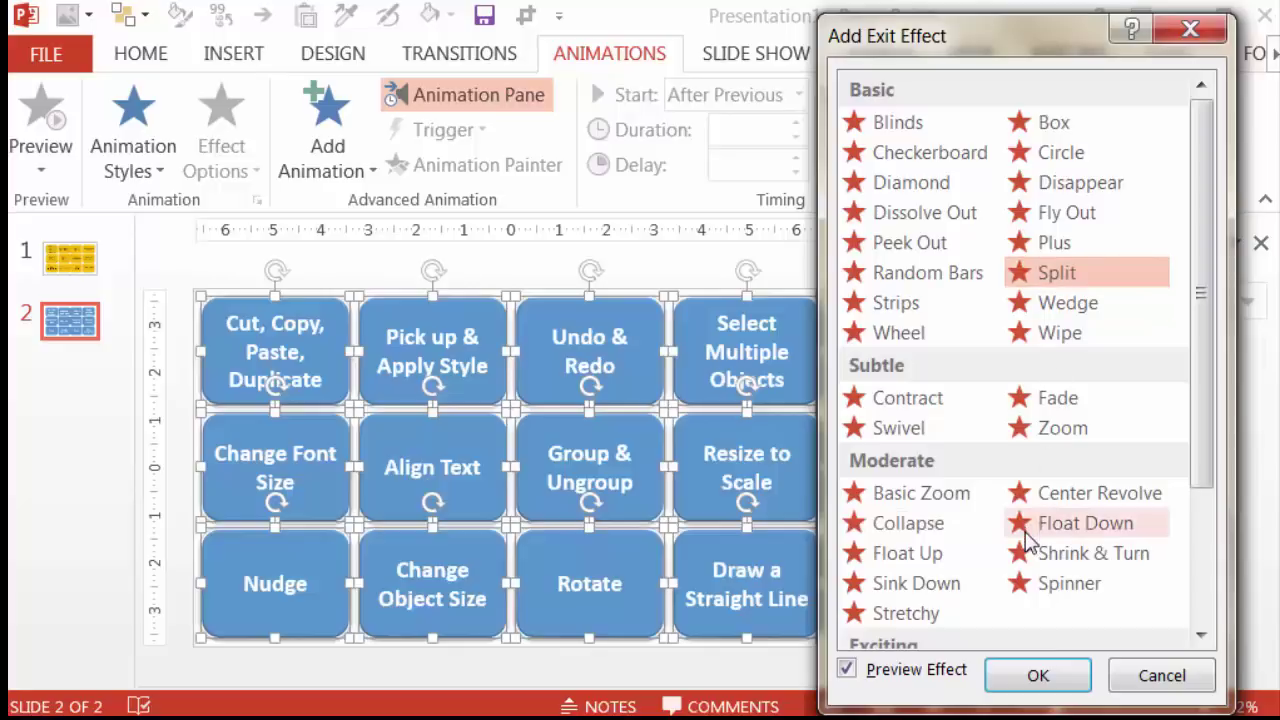
left_click(912, 530)
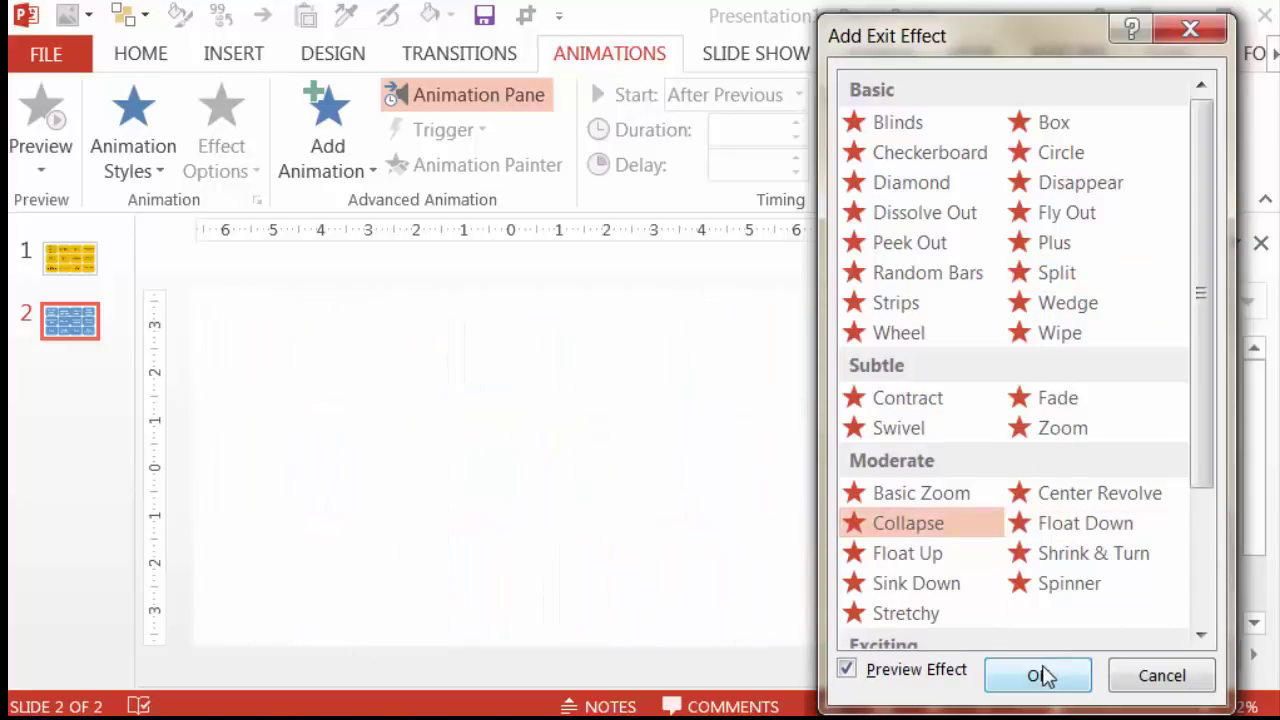
left_click(1040, 675)
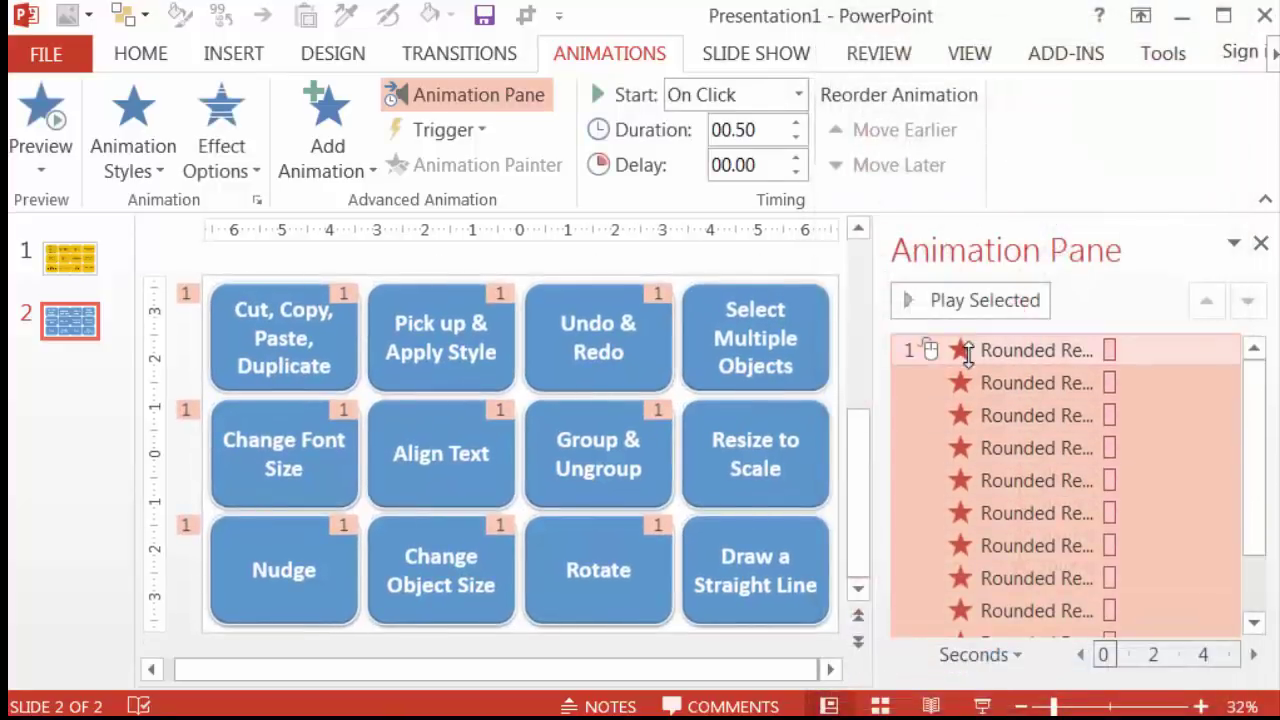
- Move all the blue cards from slide 2 to slide 1 and align them exactly over the gold cards
left_click(231, 266)
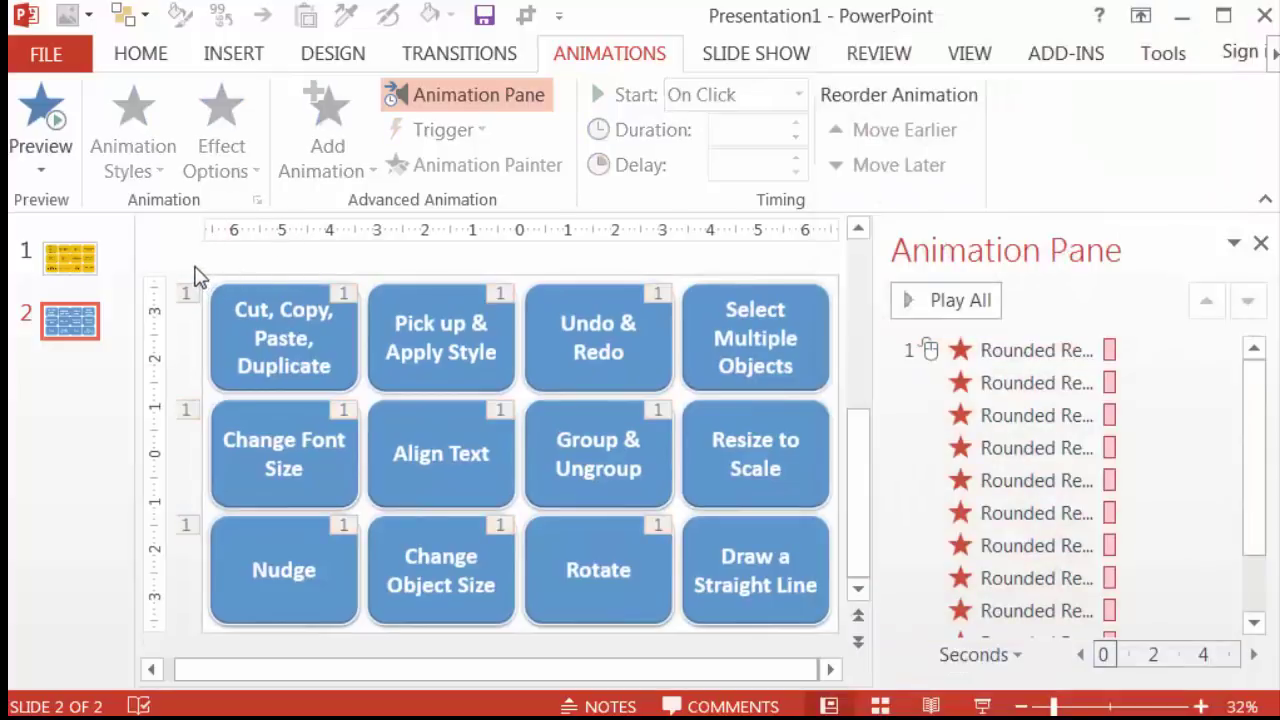
left_click_drag(193, 271, 857, 660)
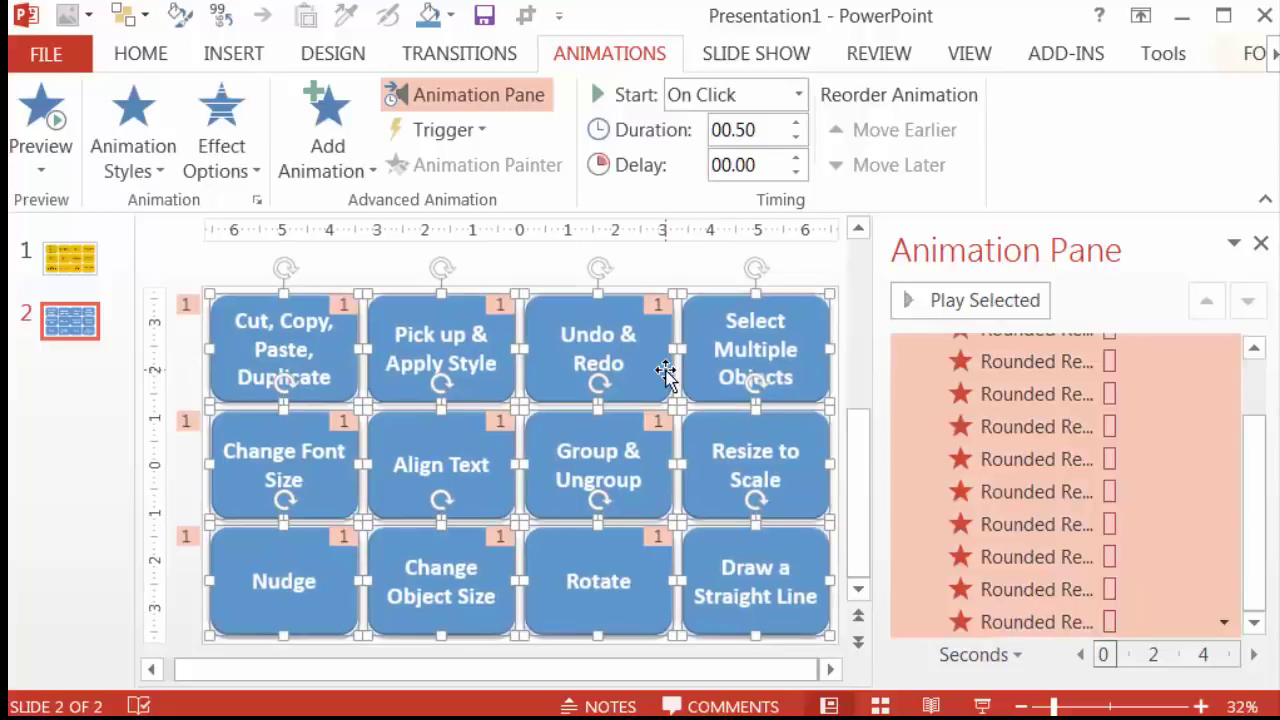
key("Delete")
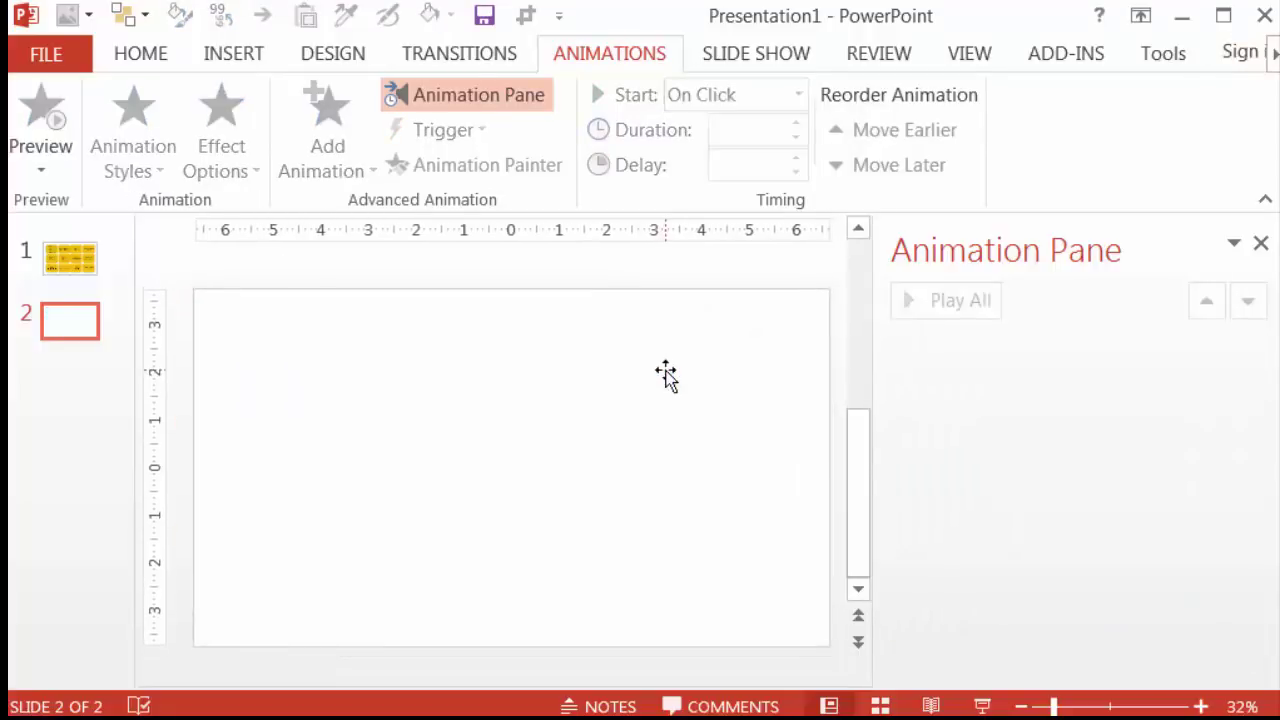
left_click(86, 260)
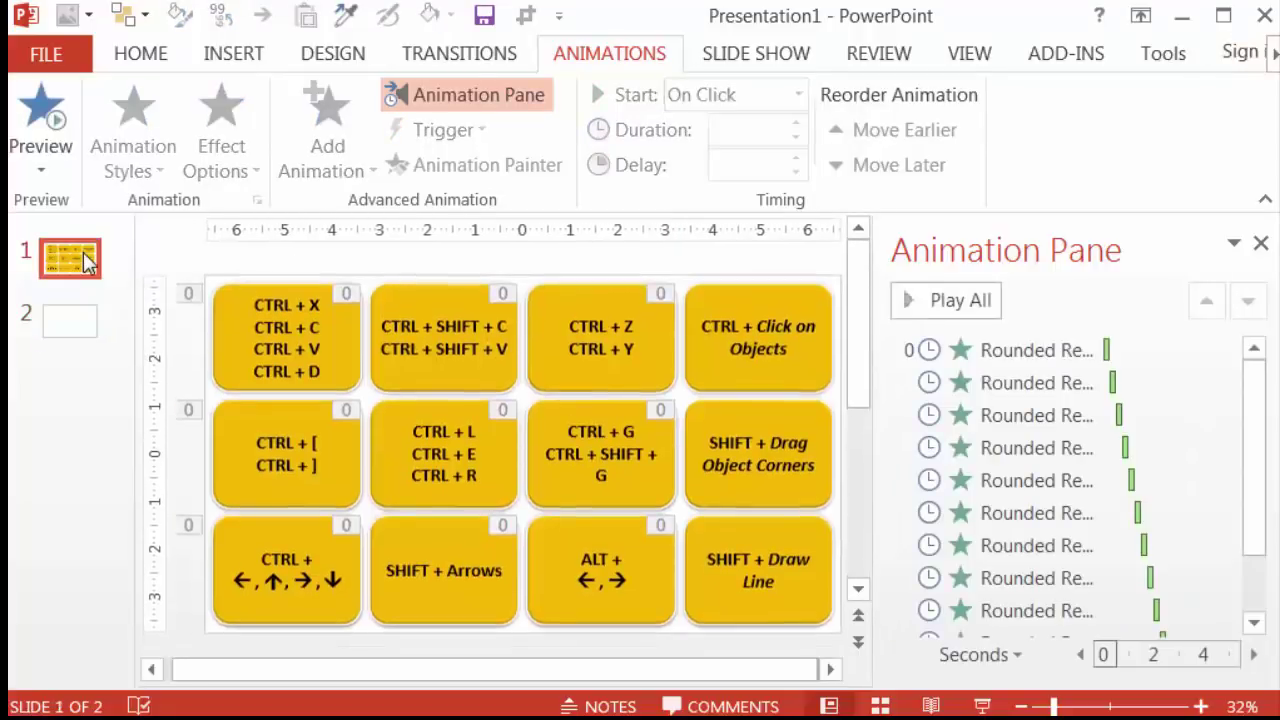
key("ctrl+v")
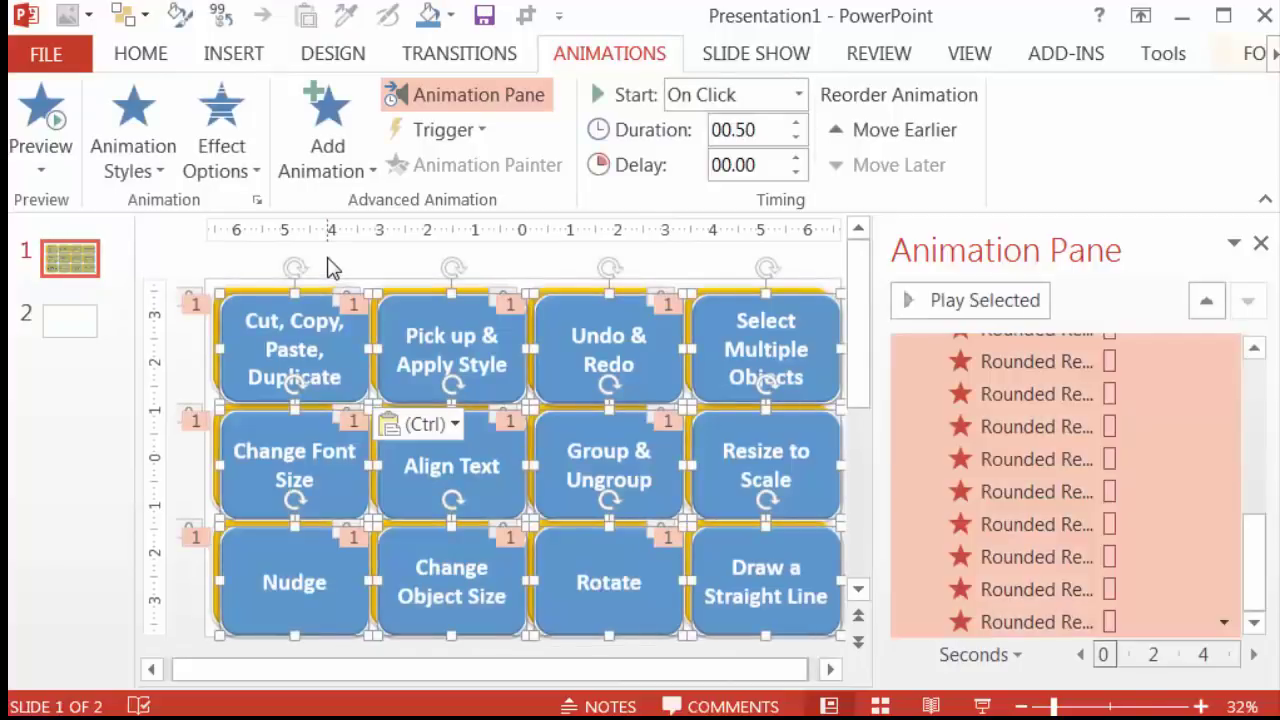
left_click_drag(305, 291, 296, 300)
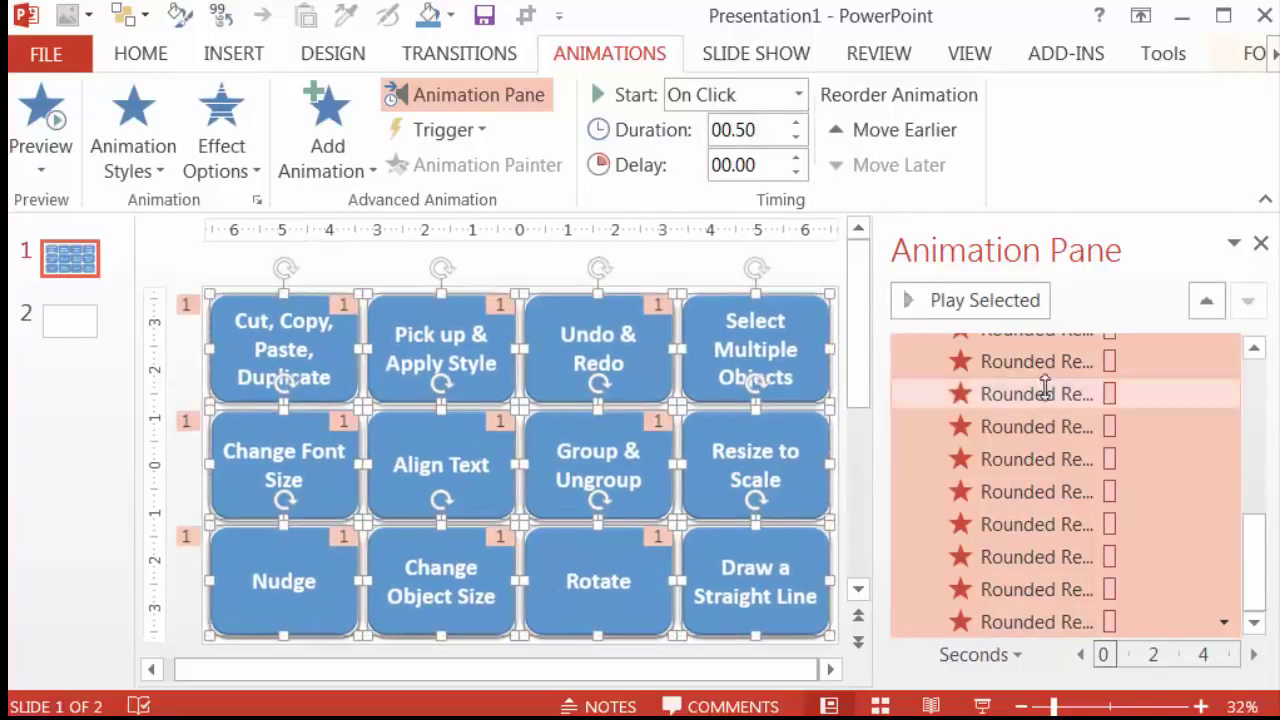
- Move the Collapse animations ahead of all the Stretch animations and set their duration to 00.25
scroll(1262, 540, "down", 1)
scroll(1262, 540, "up", 3)
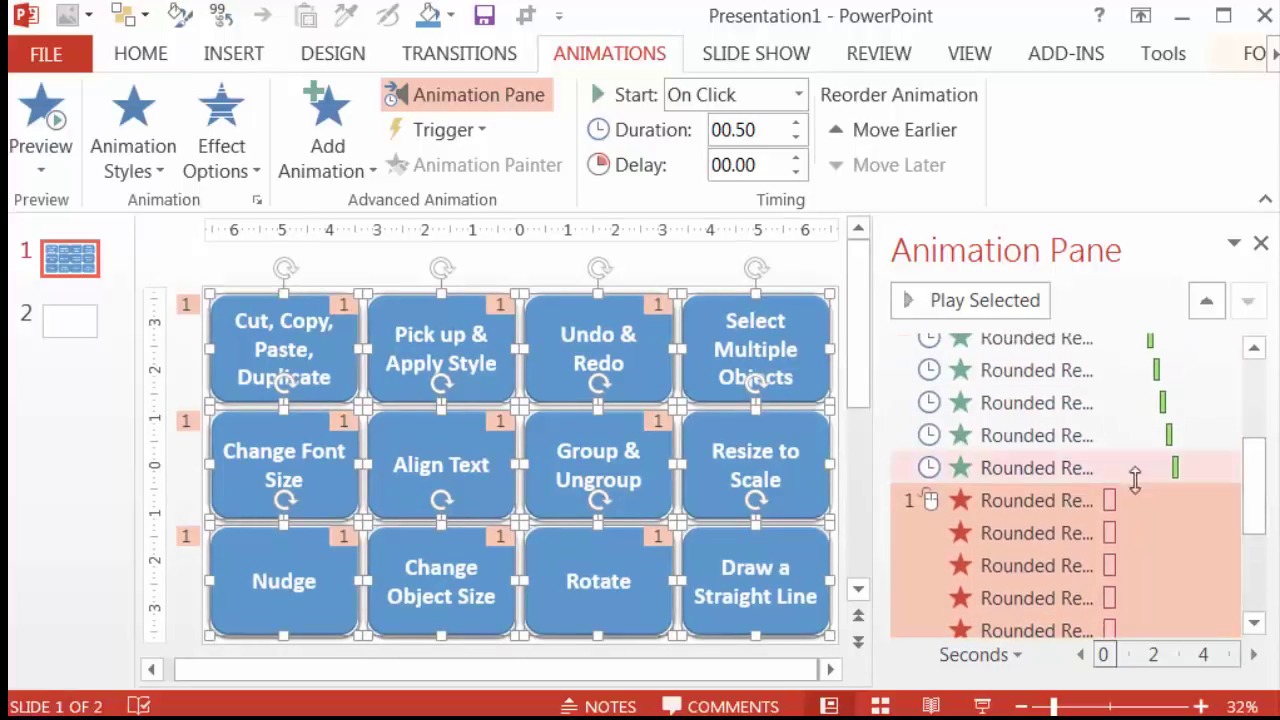
left_click_drag(1071, 500, 1071, 349)
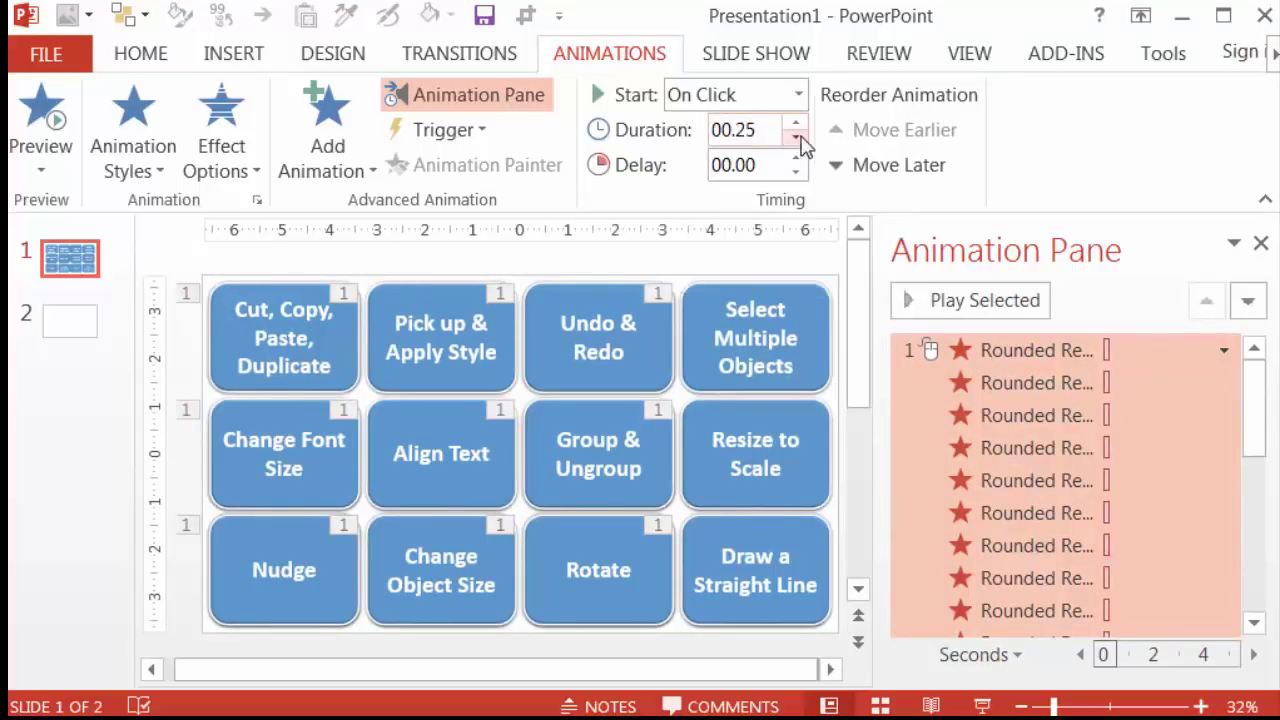
- Set the Collapse animation of the Cut, Copy, Paste, Duplicate card to start on click of Rounded Rectangle 16, the card itself
left_click(1032, 350)
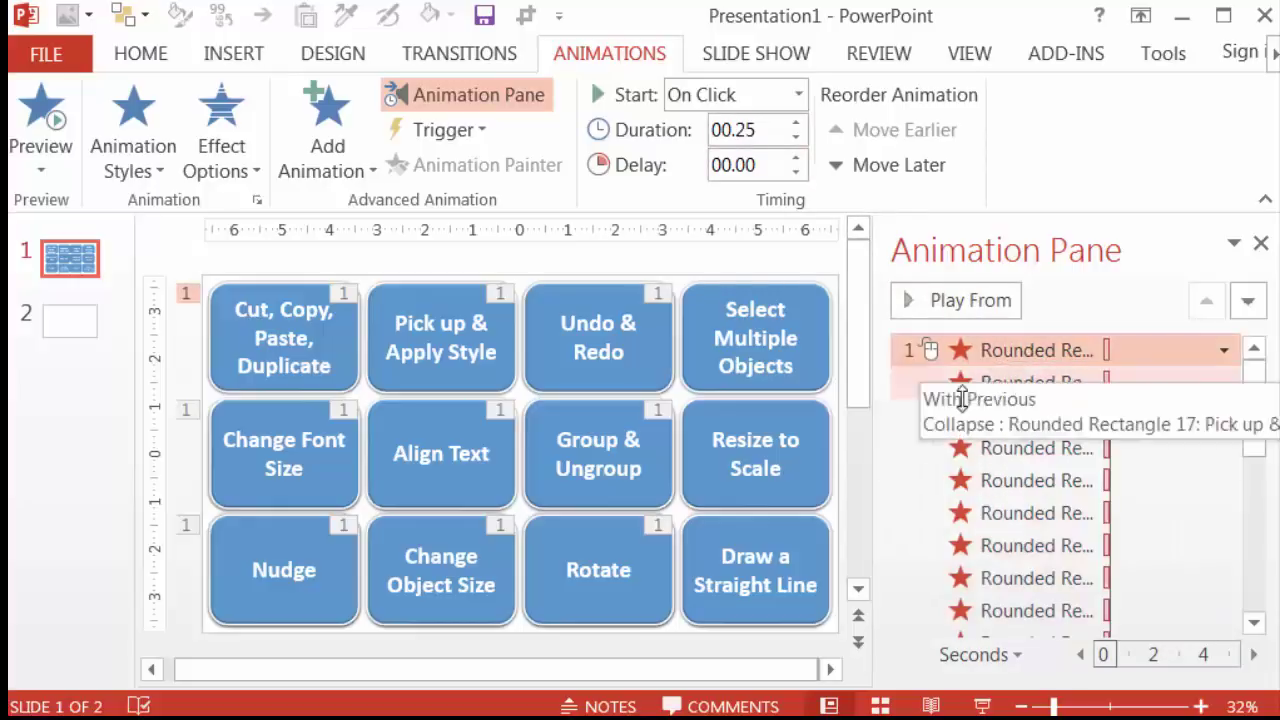
left_click_drag(872, 437, 1026, 429)
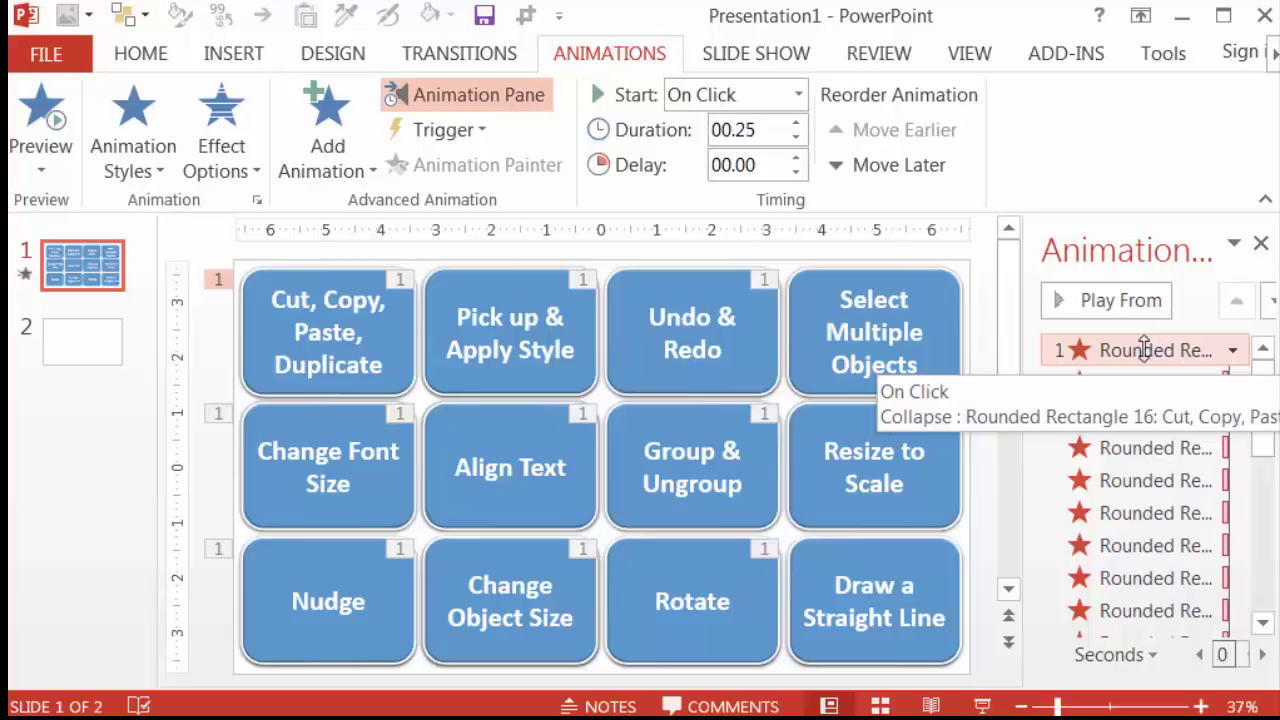
right_click(1144, 345)
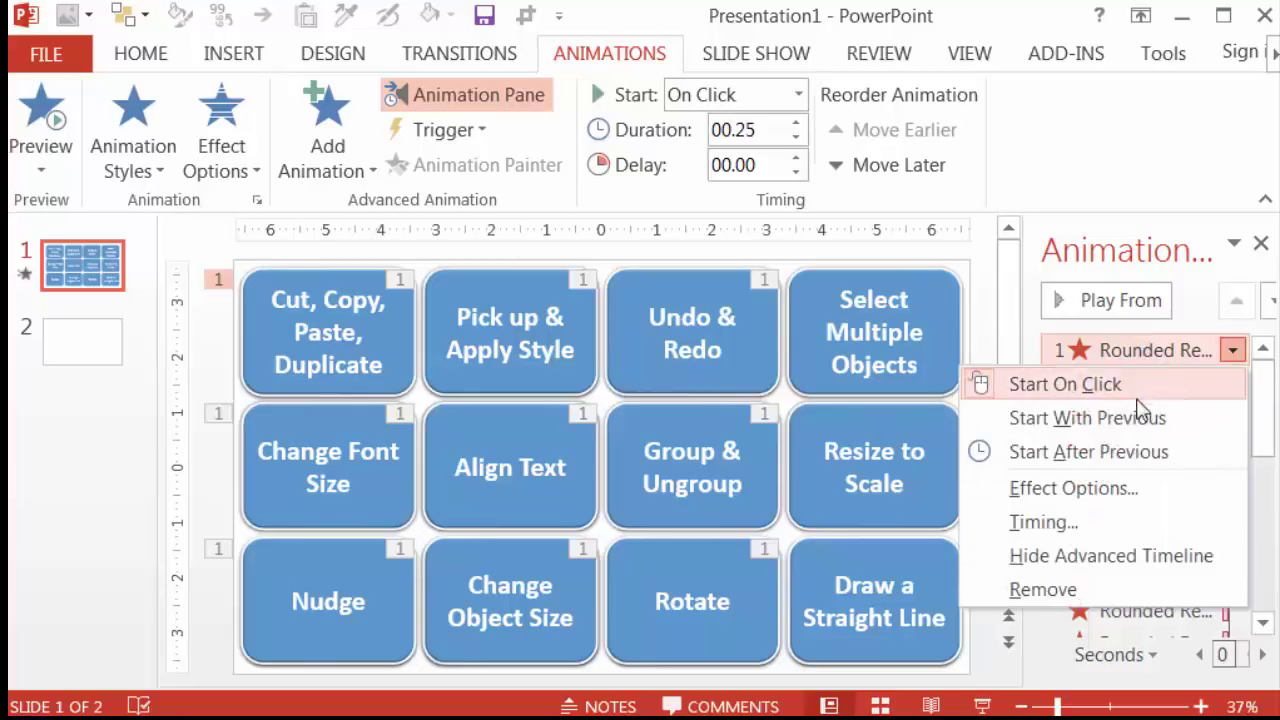
left_click(1093, 523)
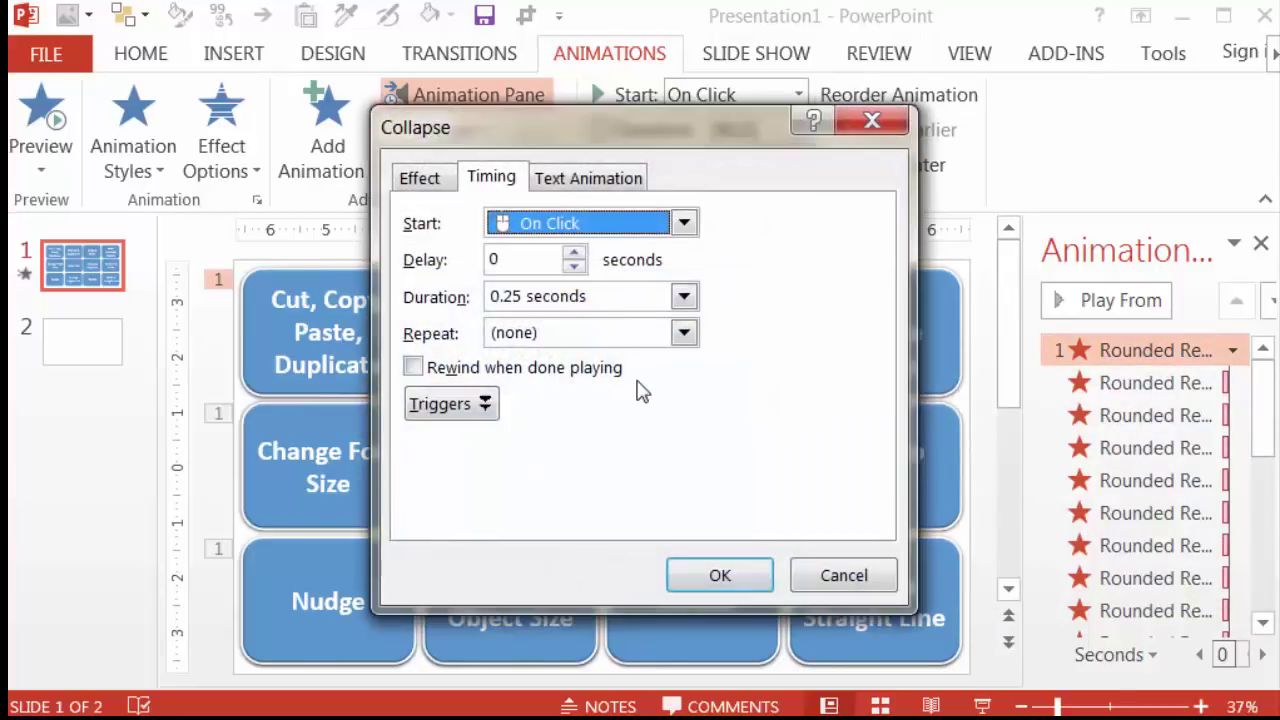
left_click(486, 404)
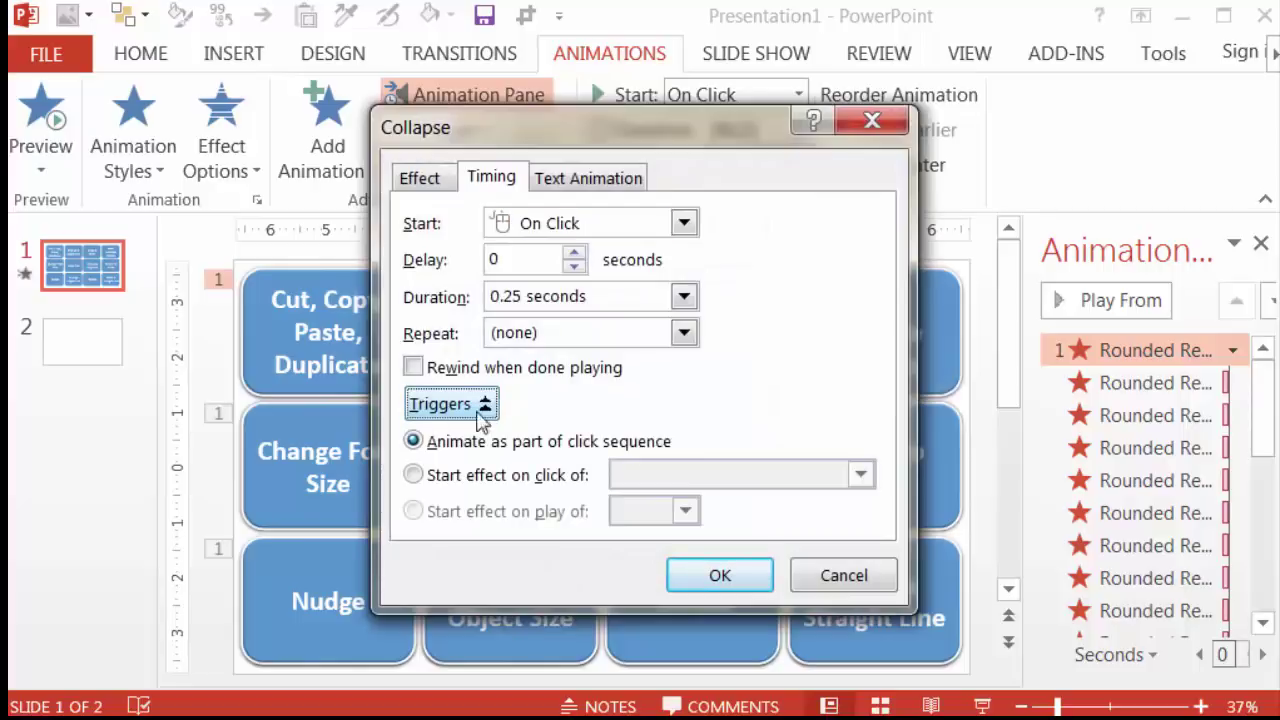
left_click(414, 475)
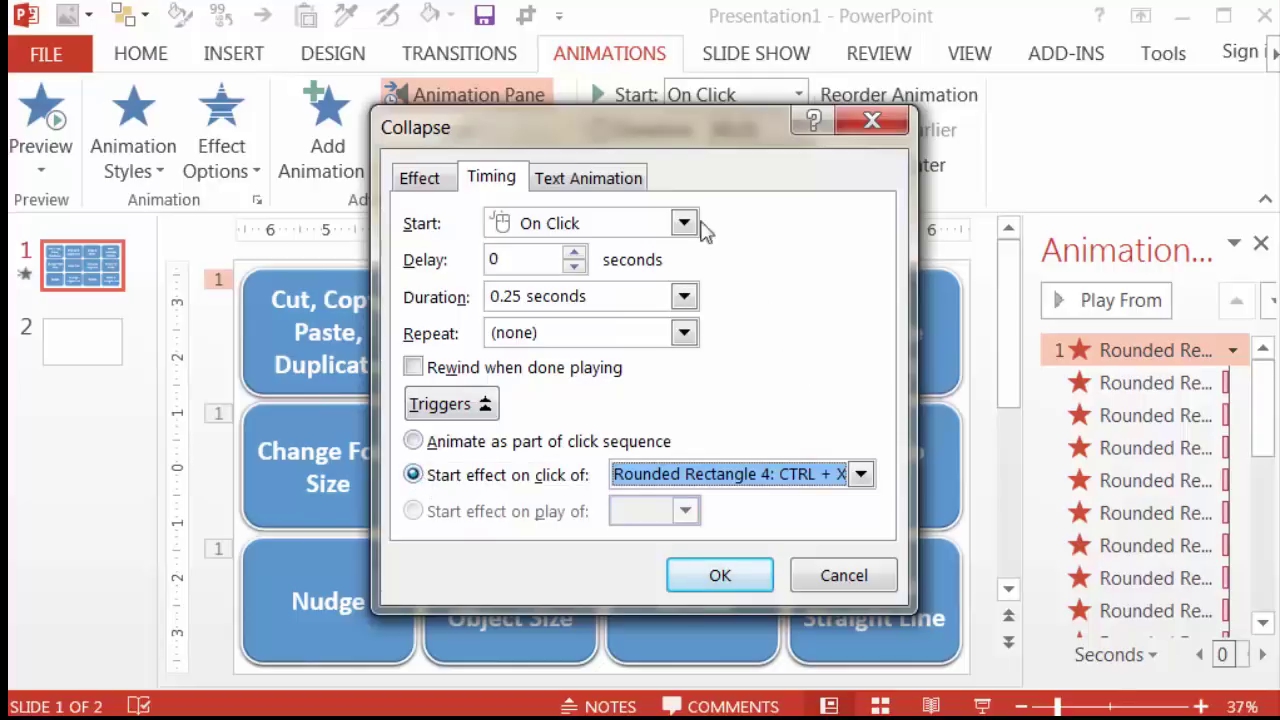
left_click_drag(686, 128, 941, 56)
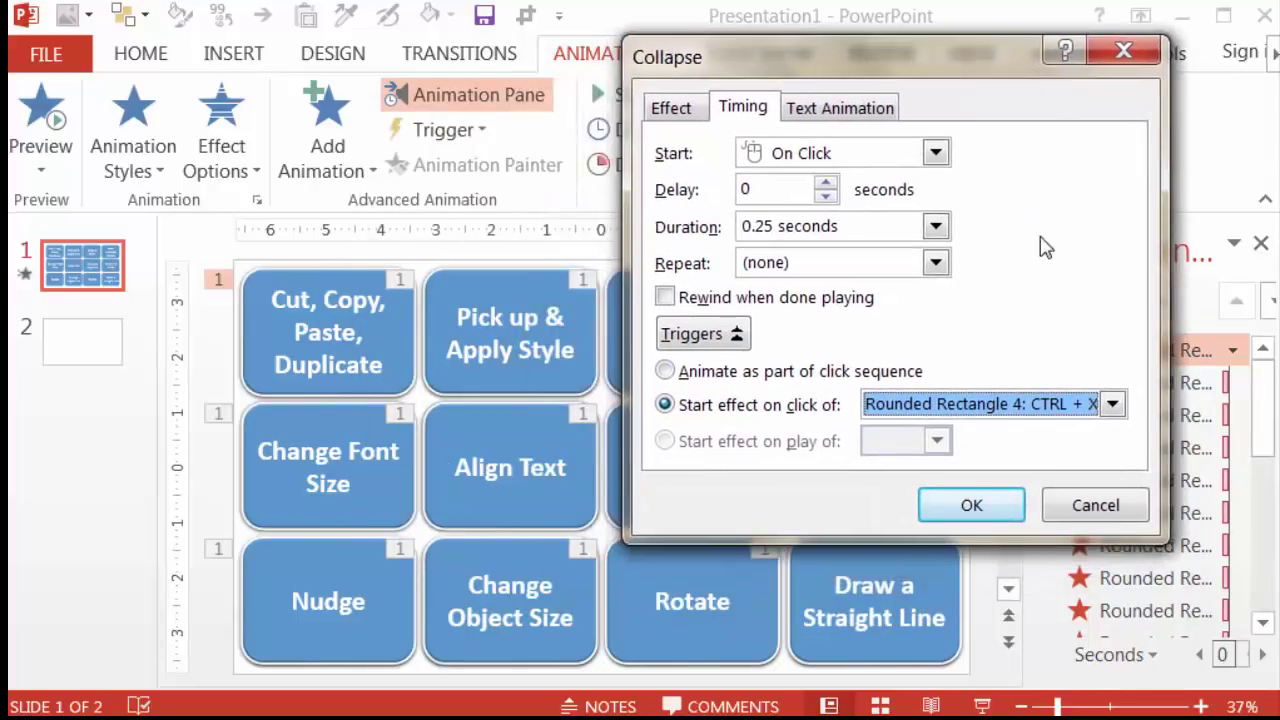
left_click(1112, 405)
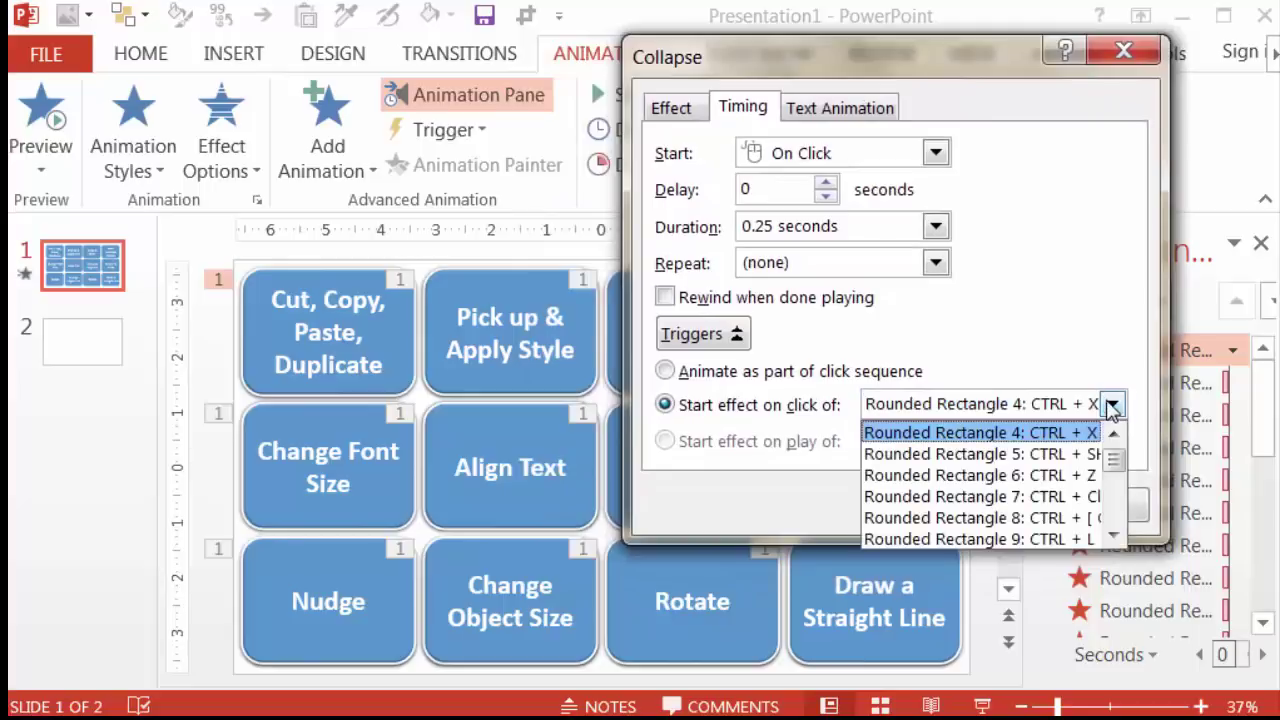
left_click_drag(1115, 459, 1115, 492)
left_click(1087, 454)
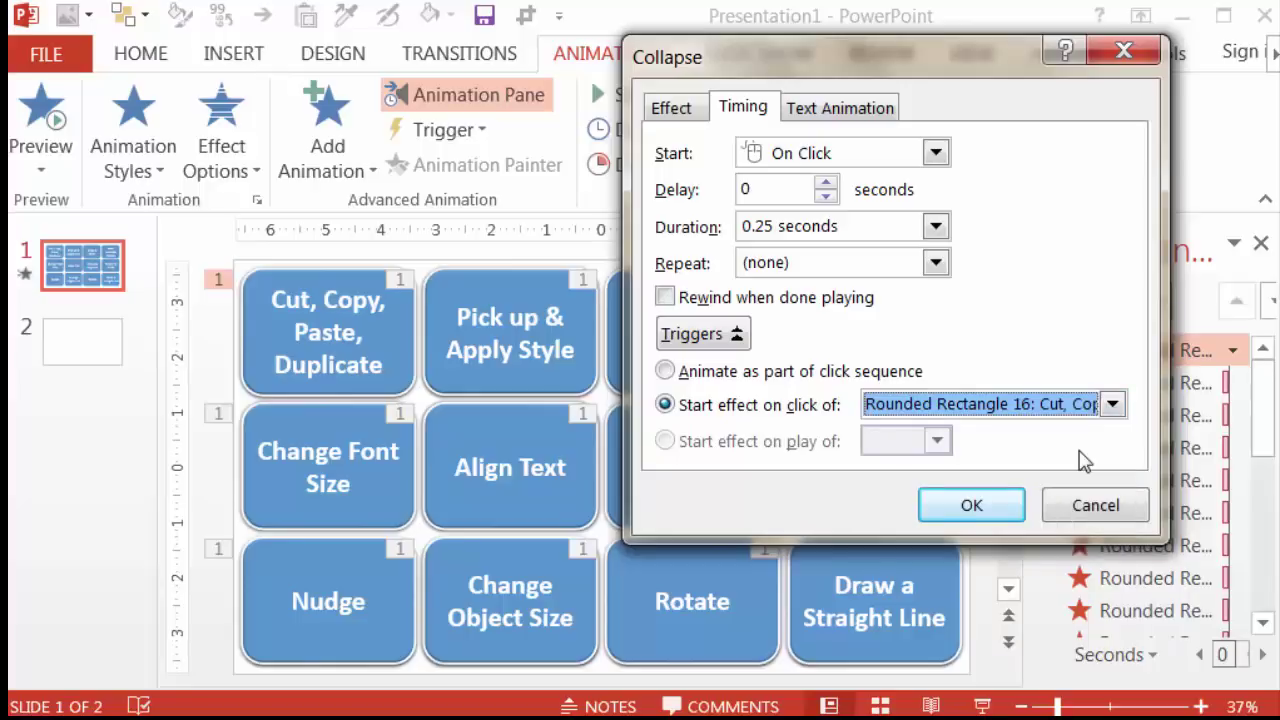
left_click(1000, 506)
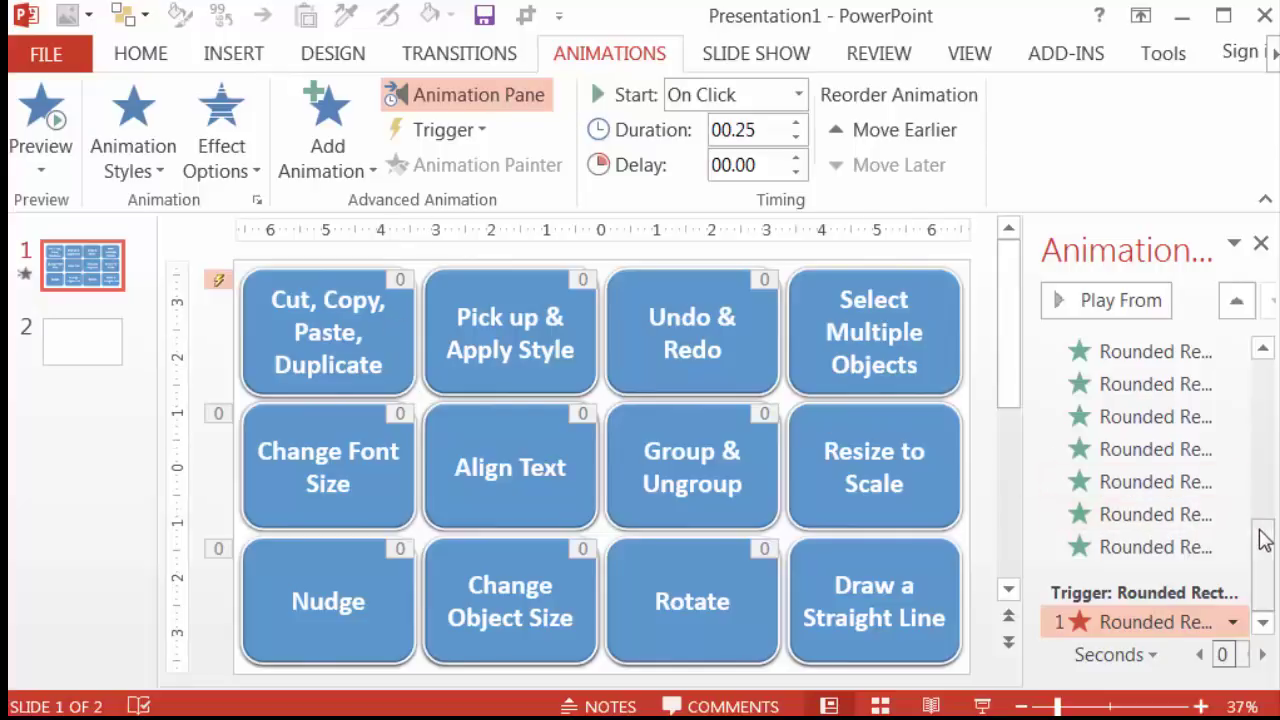
- Move the Stretch animation of the CTRL + X card under the new trigger, directly after its Collapse animation
left_click_drag(1260, 534, 1237, 449)
left_click(1175, 512)
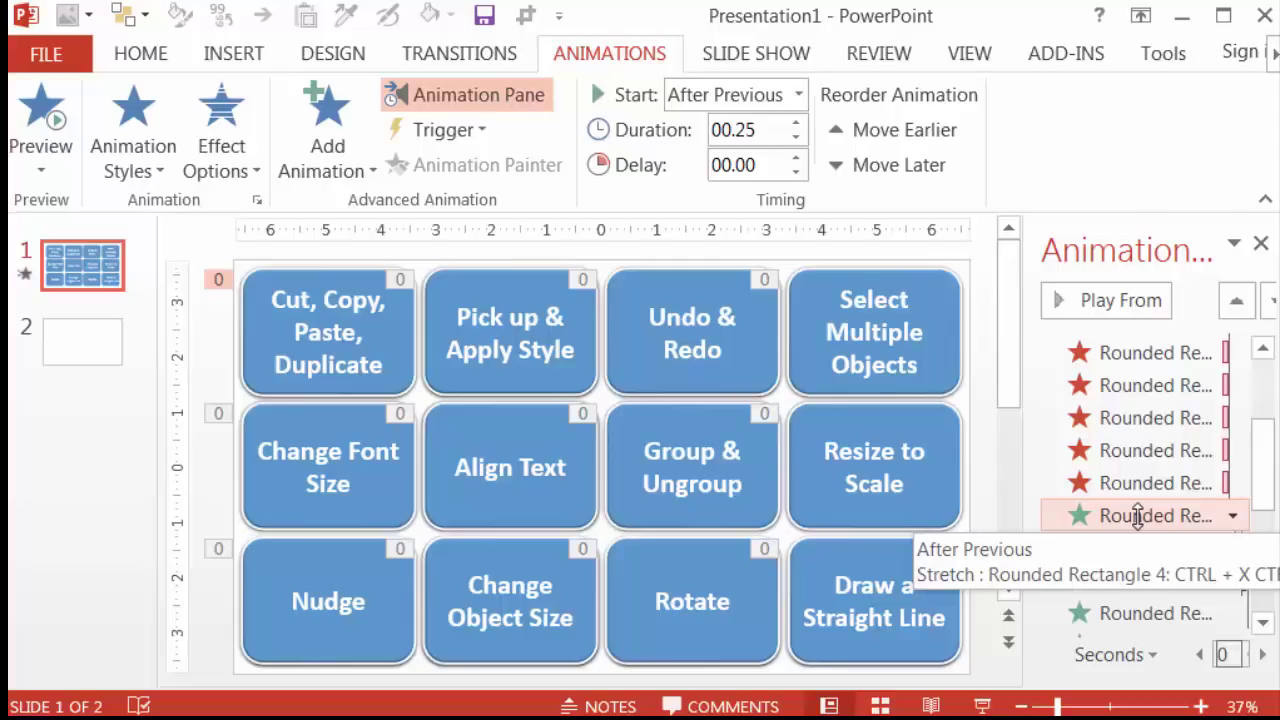
left_click_drag(1138, 515, 1160, 622)
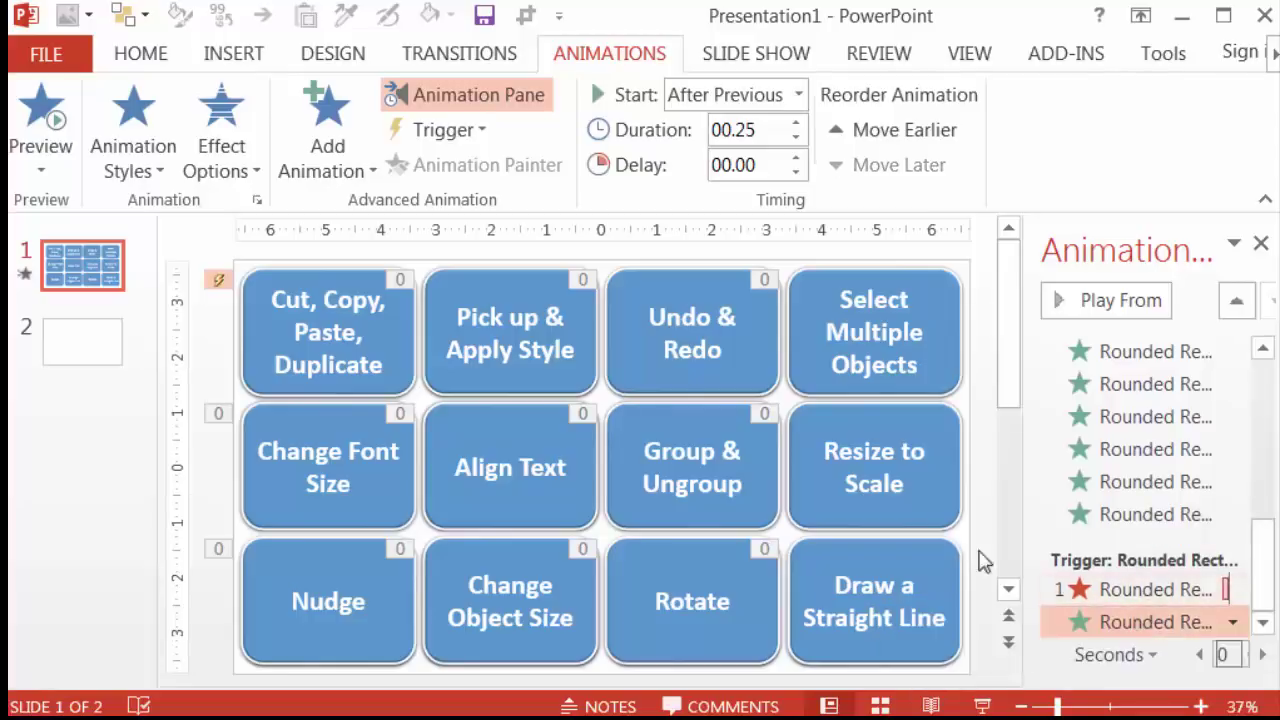
left_click_drag(1020, 503, 935, 503)
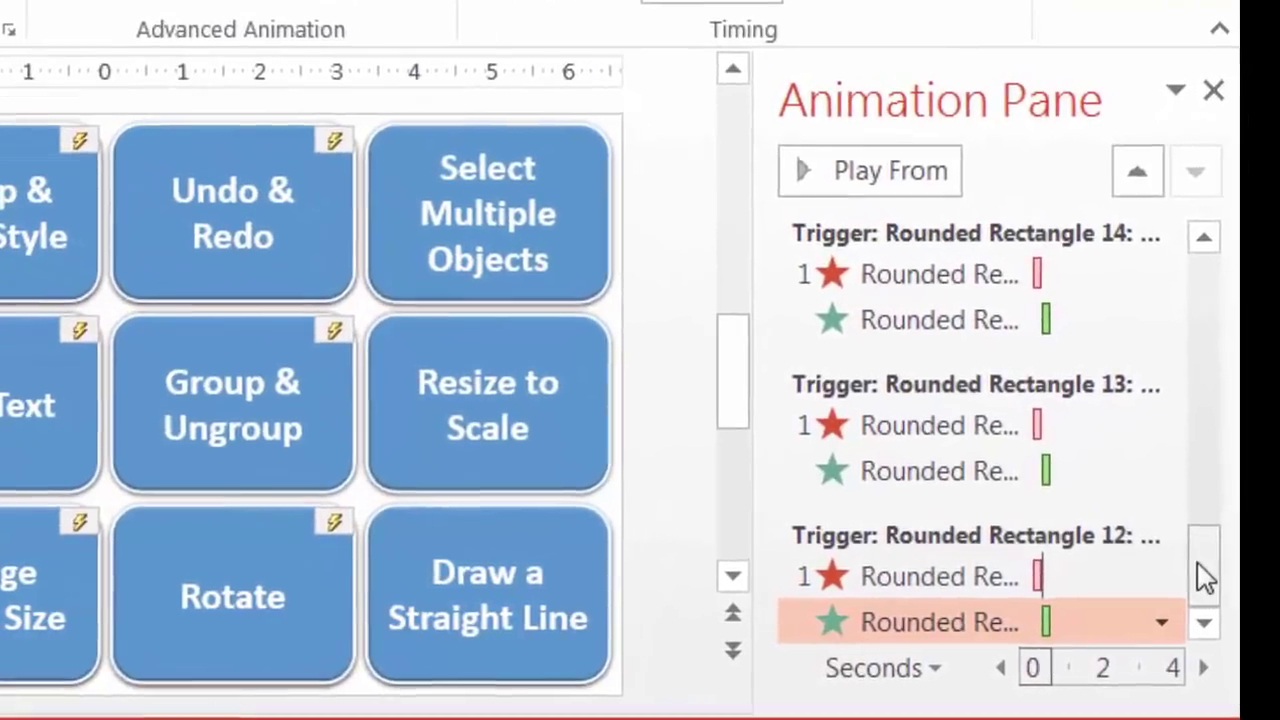
- Review the trigger groups in the Animation Pane, checking the paired Collapse and Stretch animations of each card
left_click_drag(1214, 562, 1188, 590)
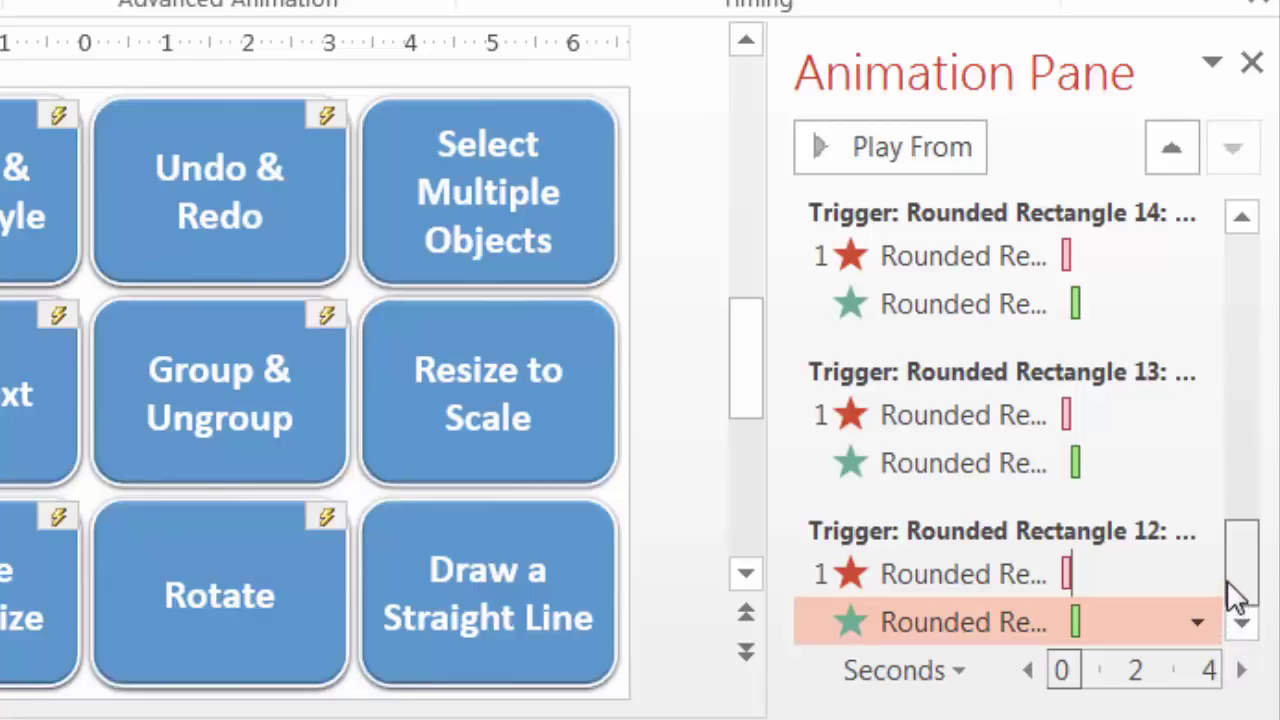
scroll(1238, 568, "up", 1)
left_click_drag(1238, 568, 1237, 272)
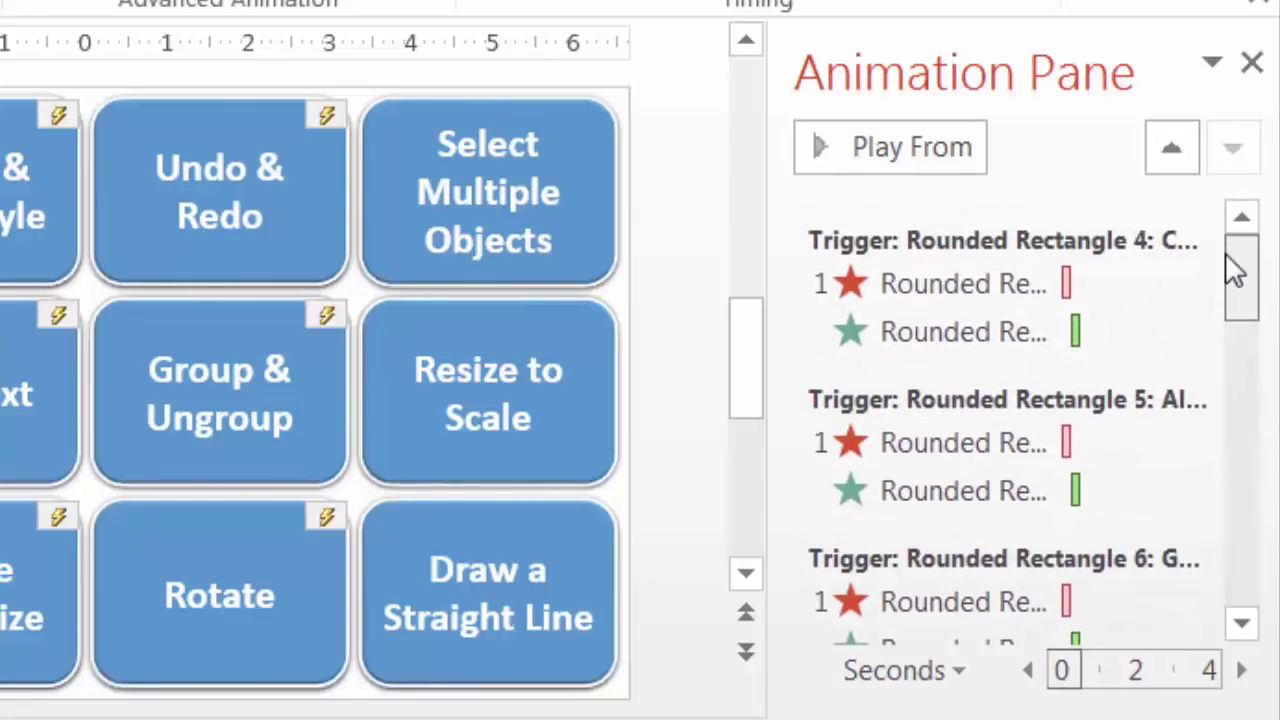
left_click_drag(1225, 292, 1234, 614)
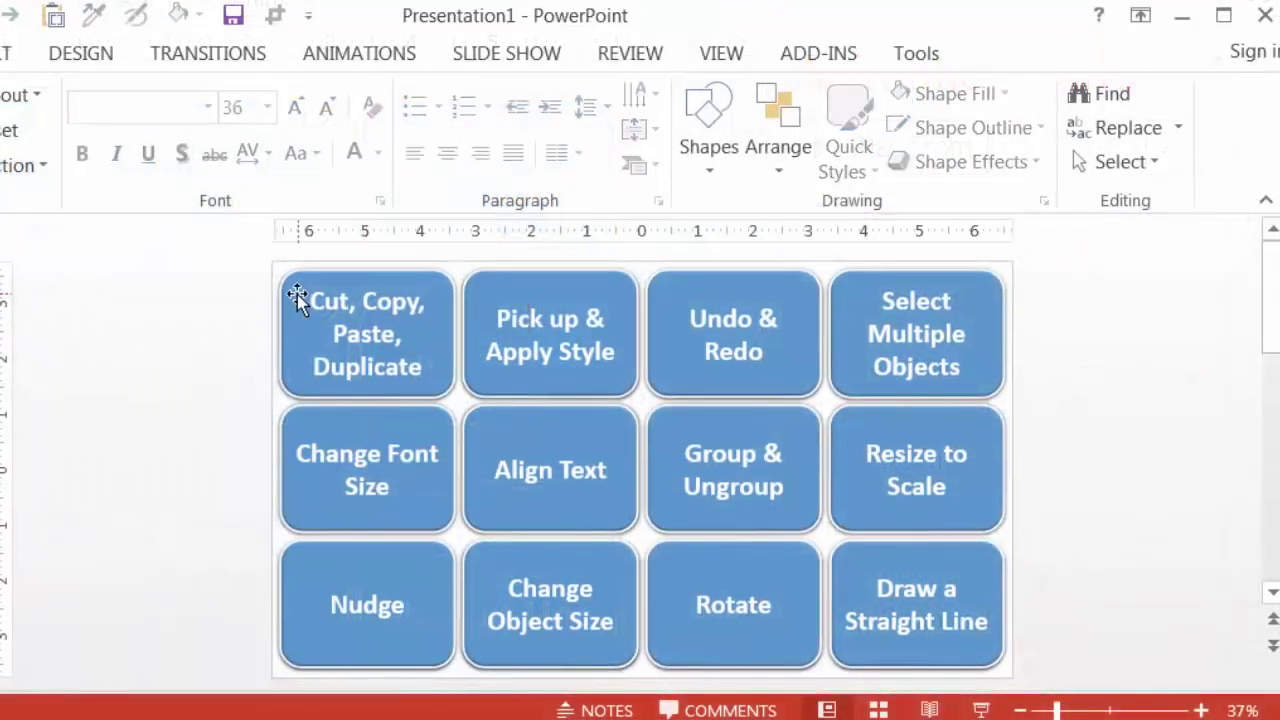
- Send all twelve blue description cards to the back, behind the gold shortcut cards
left_click(292, 296)
left_click(471, 315, "shift")
left_click(690, 309, "shift")
left_click(849, 327, "shift")
left_click(306, 515, "shift")
left_click(474, 489, "shift")
left_click(662, 474, "shift")
left_click(838, 472, "shift")
left_click(302, 588, "shift")
left_click(468, 577, "shift")
left_click(724, 598, "shift")
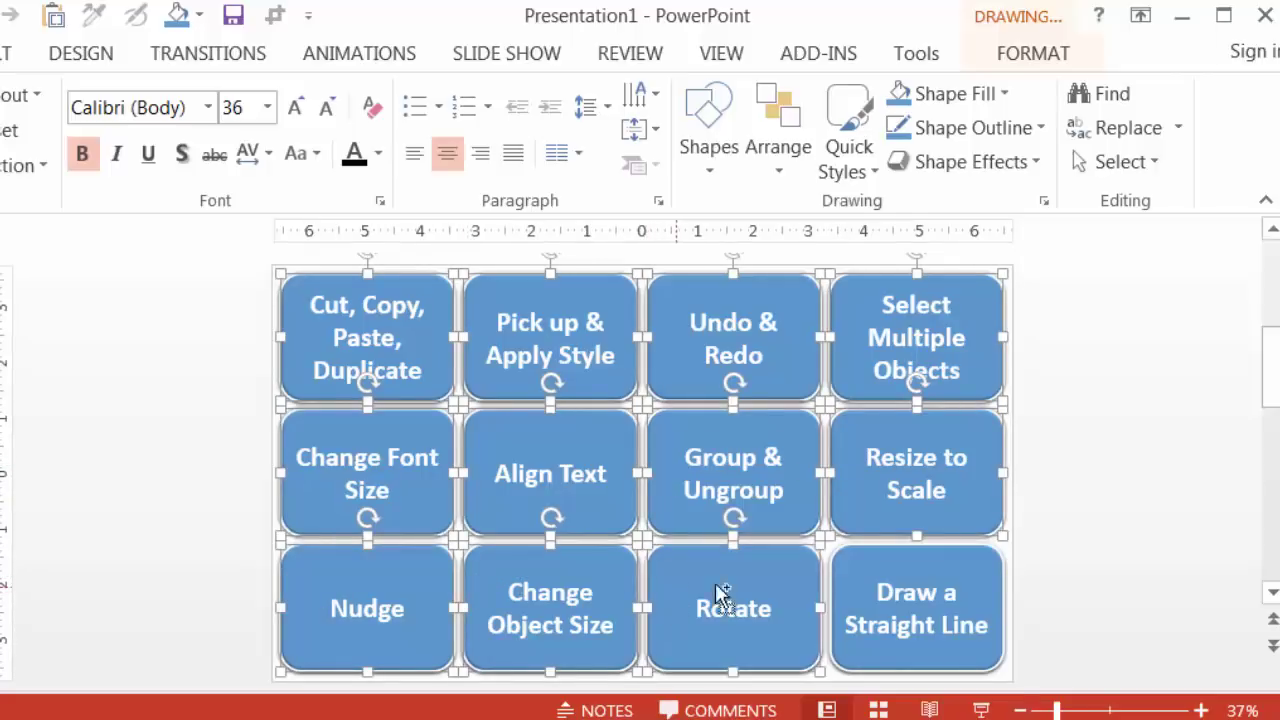
left_click(847, 573, "shift")
right_click(990, 342)
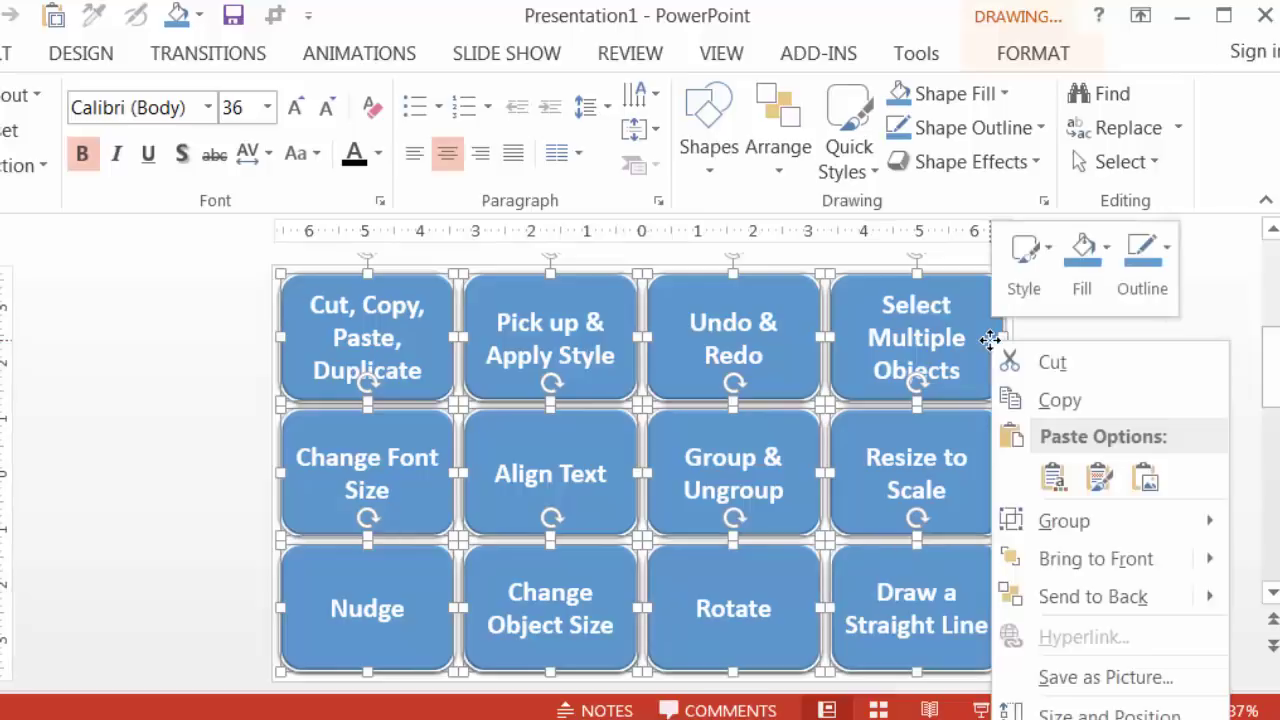
mouse_move(1128, 595)
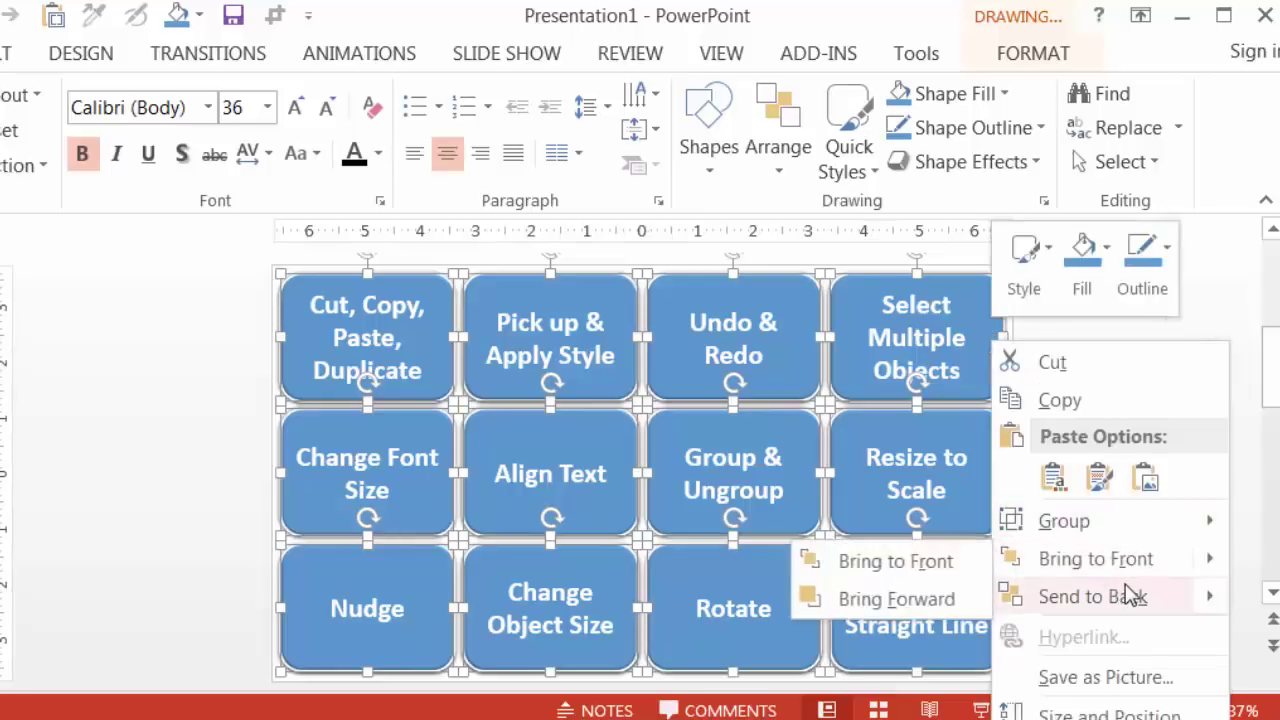
left_click(917, 599)
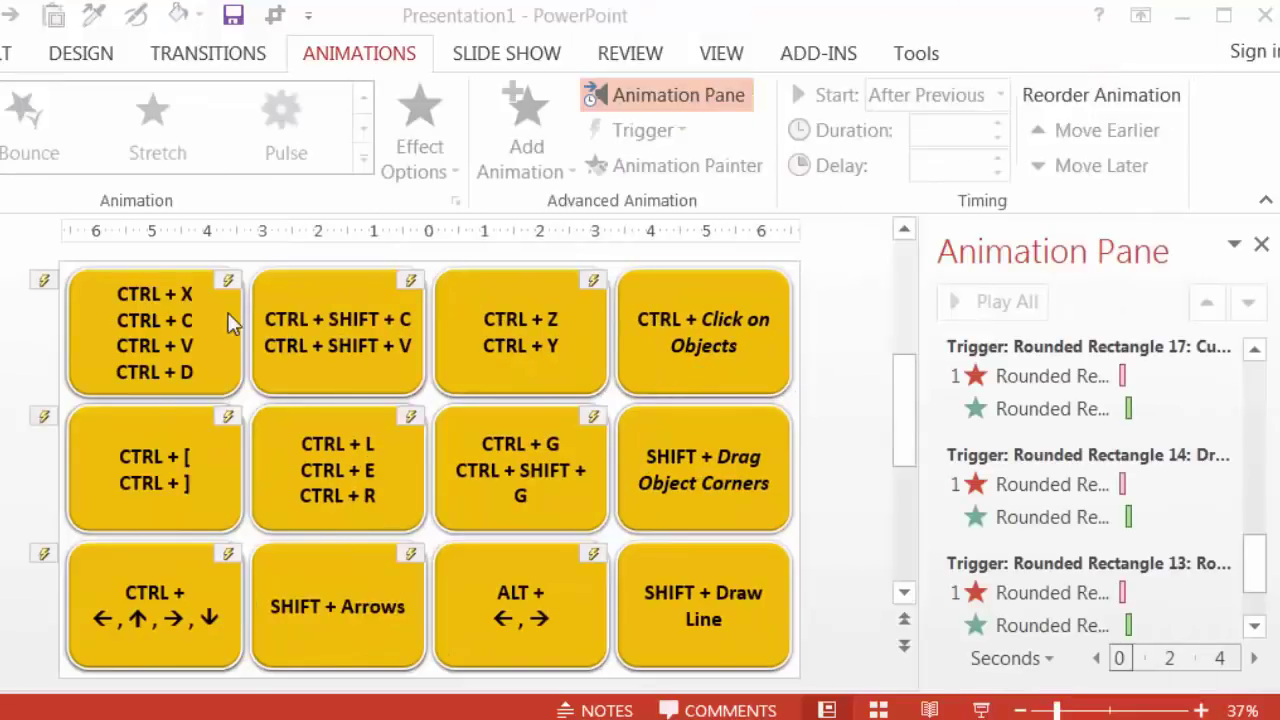
- Add a Collapse exit effect to all twelve gold shortcut cards and set its duration to 00.25
left_click(229, 320)
left_click(338, 330, "shift")
left_click(509, 306, "shift")
left_click(154, 460, "shift")
left_click(338, 470, "shift")
left_click(520, 470, "shift")
left_click(497, 600, "shift")
left_click(631, 580, "shift")
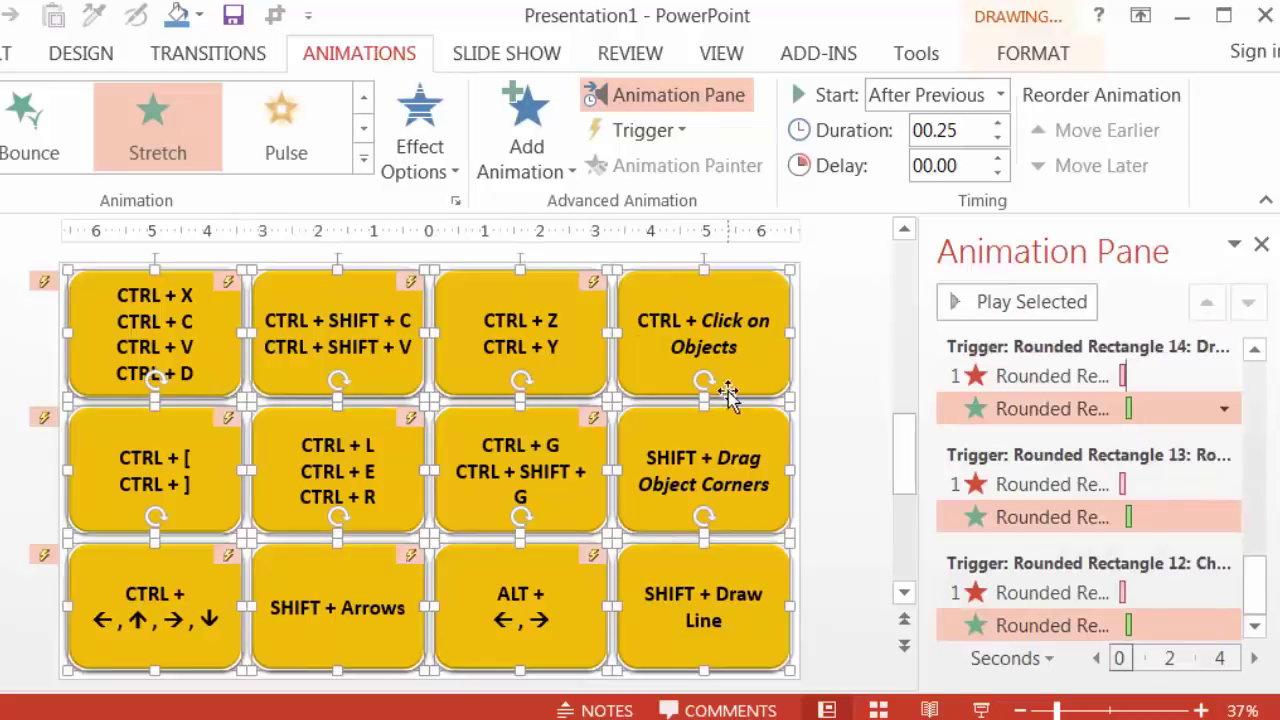
left_click(549, 166)
left_click_drag(1134, 320, 1134, 556)
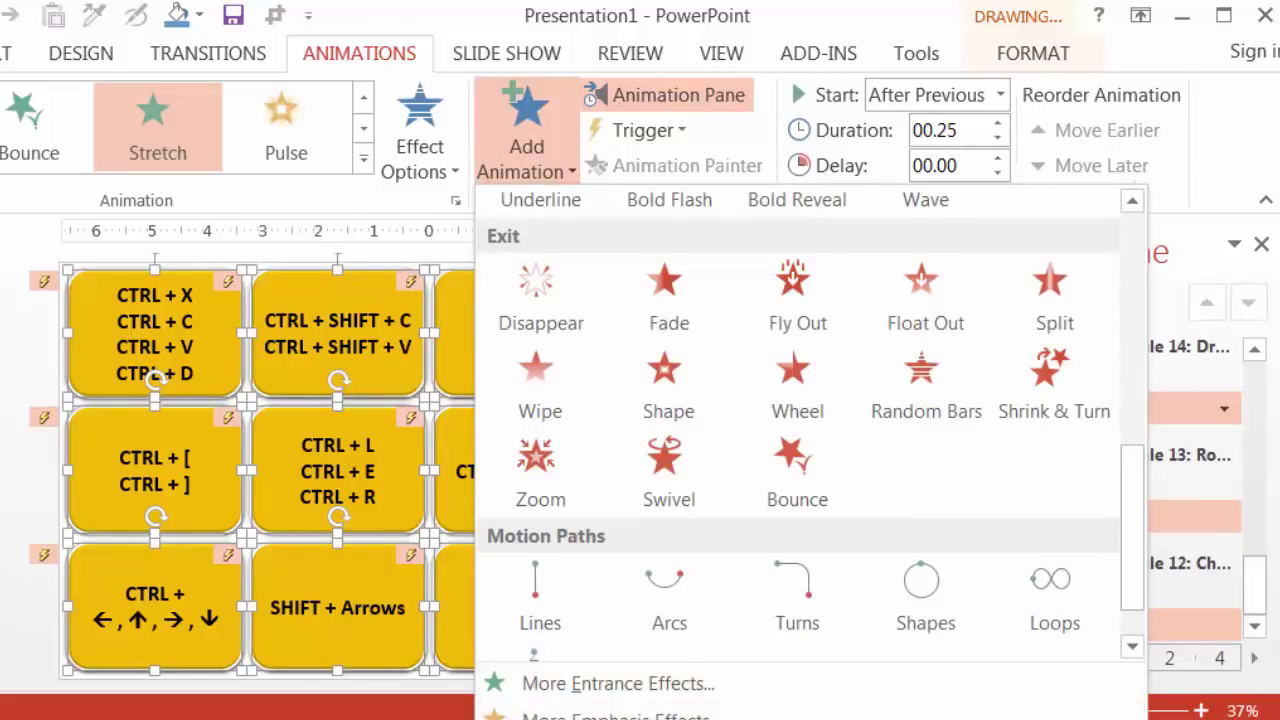
left_click(615, 719)
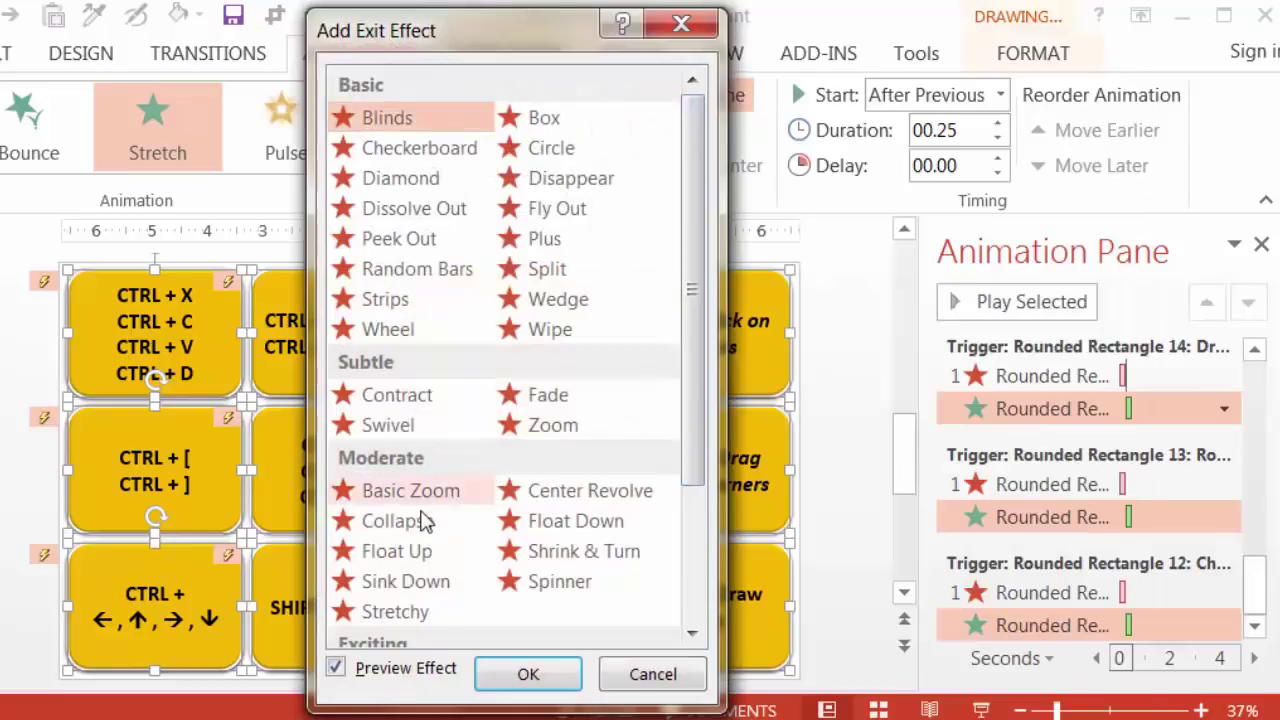
left_click(424, 521)
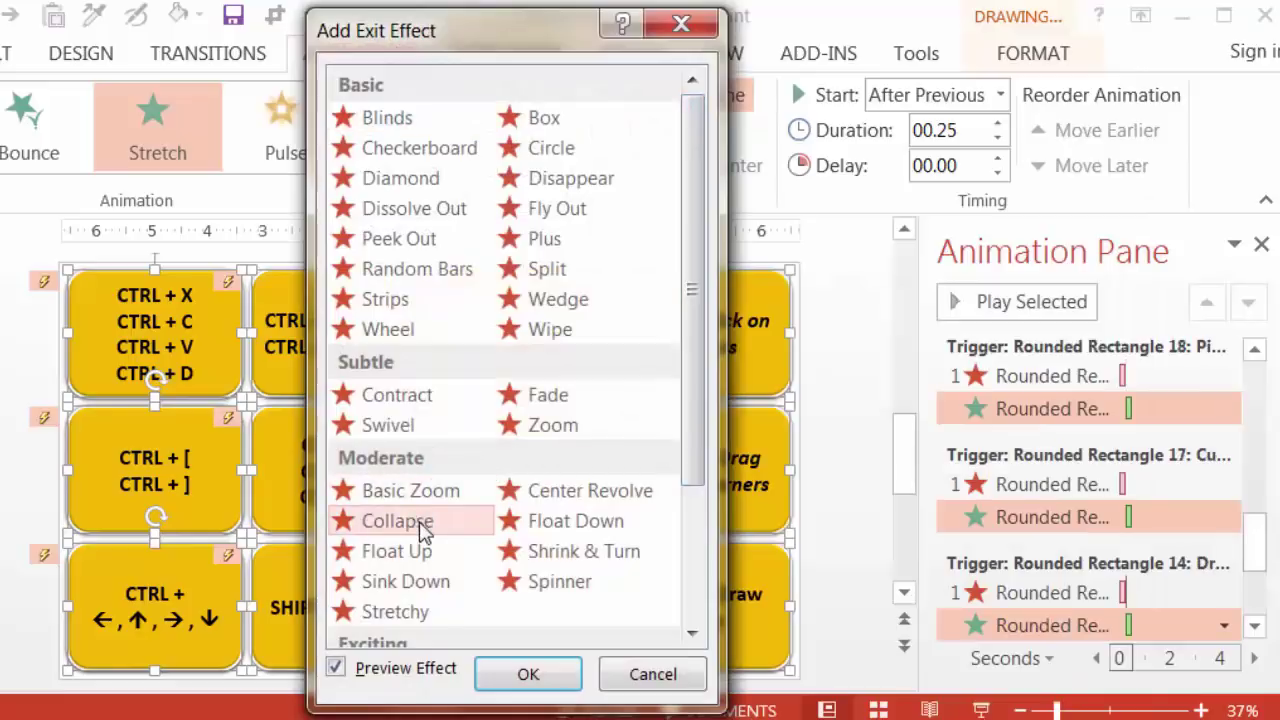
left_click(528, 675)
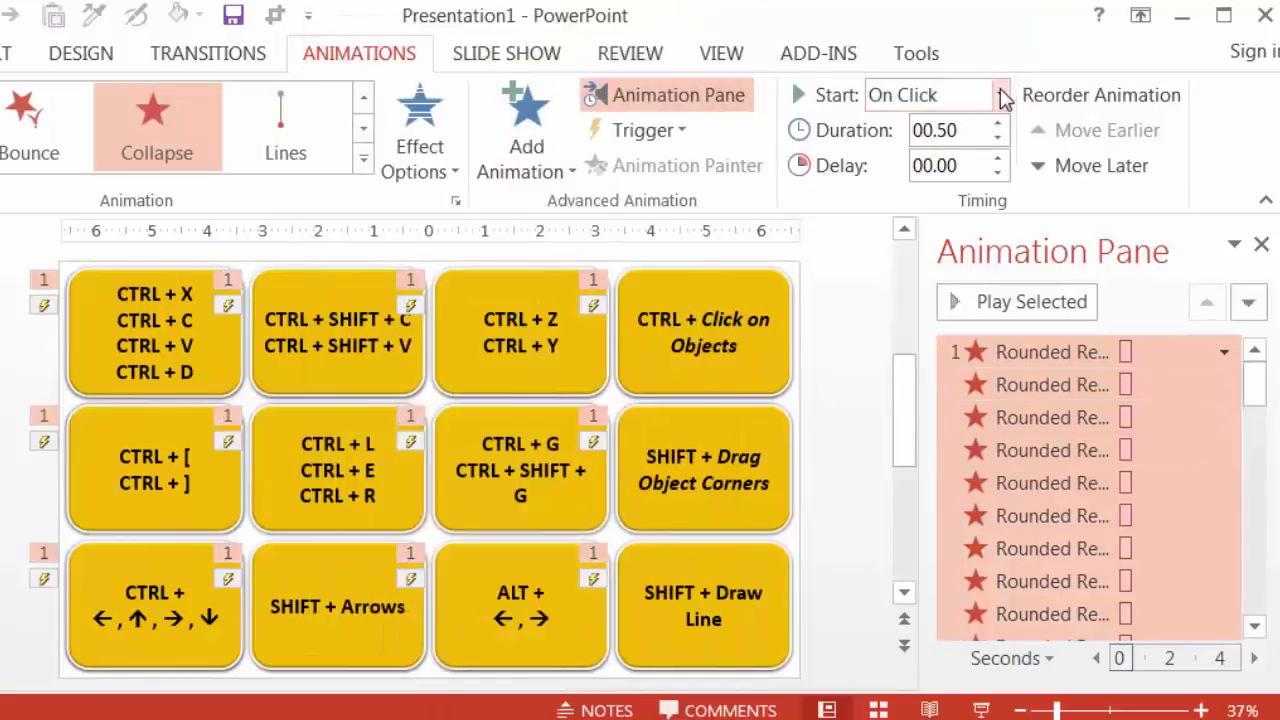
left_click(997, 139)
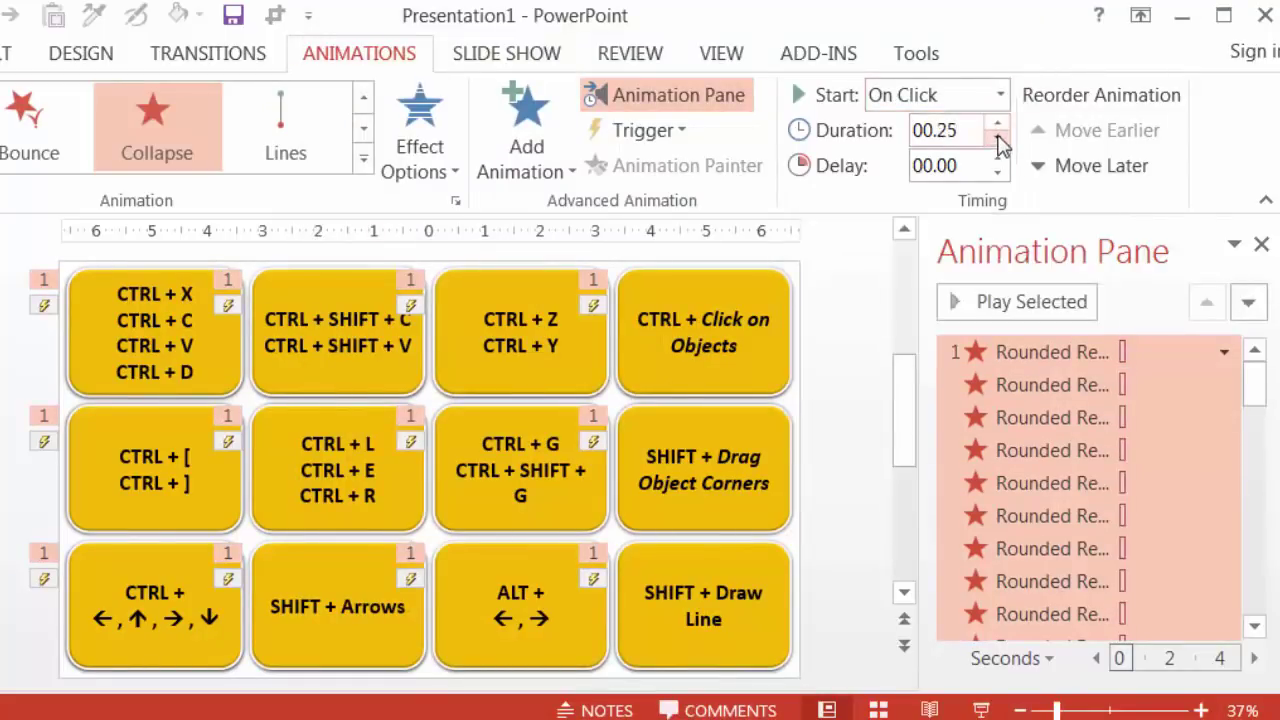
left_click(870, 345)
- Send all twelve gold shortcut cards to the back, behind the blue description cards
left_click(232, 340)
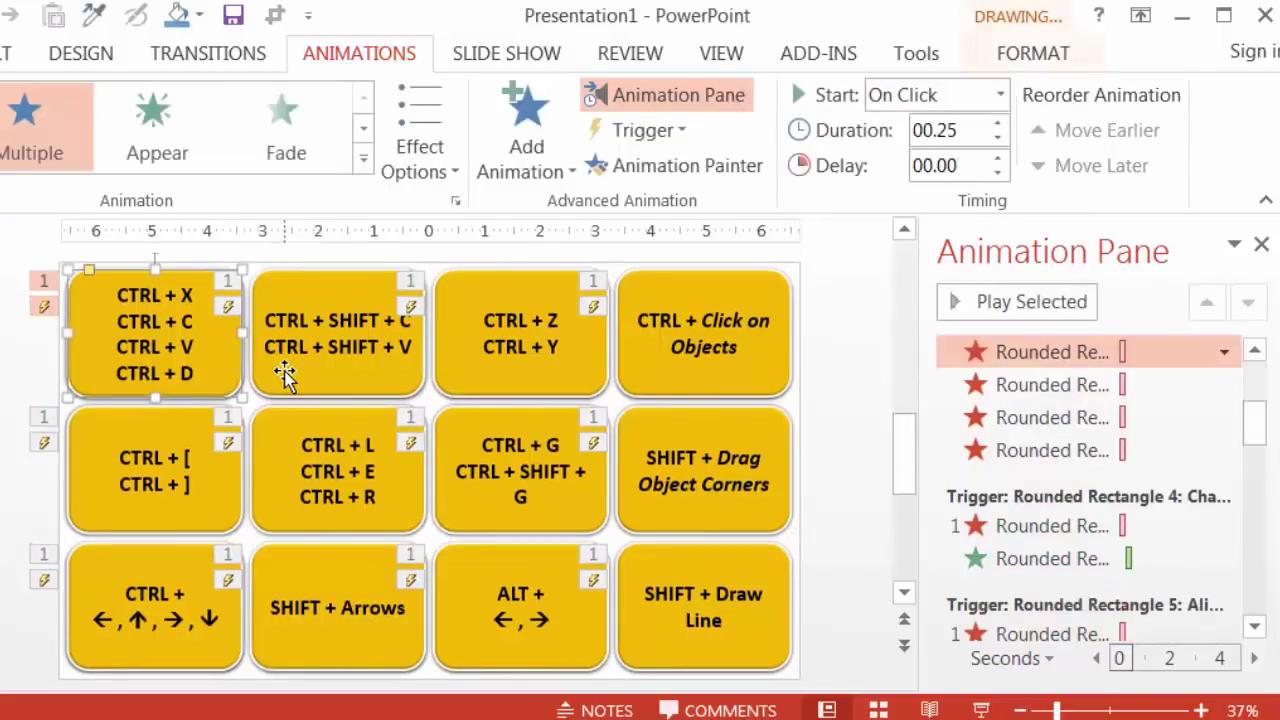
left_click(284, 371, "shift")
left_click(520, 360, "shift")
left_click(704, 360, "shift")
left_click(704, 500, "shift")
left_click(520, 500, "shift")
left_click(337, 500, "shift")
left_click(244, 429, "shift")
left_click(114, 581, "shift")
left_click(337, 600, "shift")
left_click(506, 588, "shift")
left_click(690, 600, "shift")
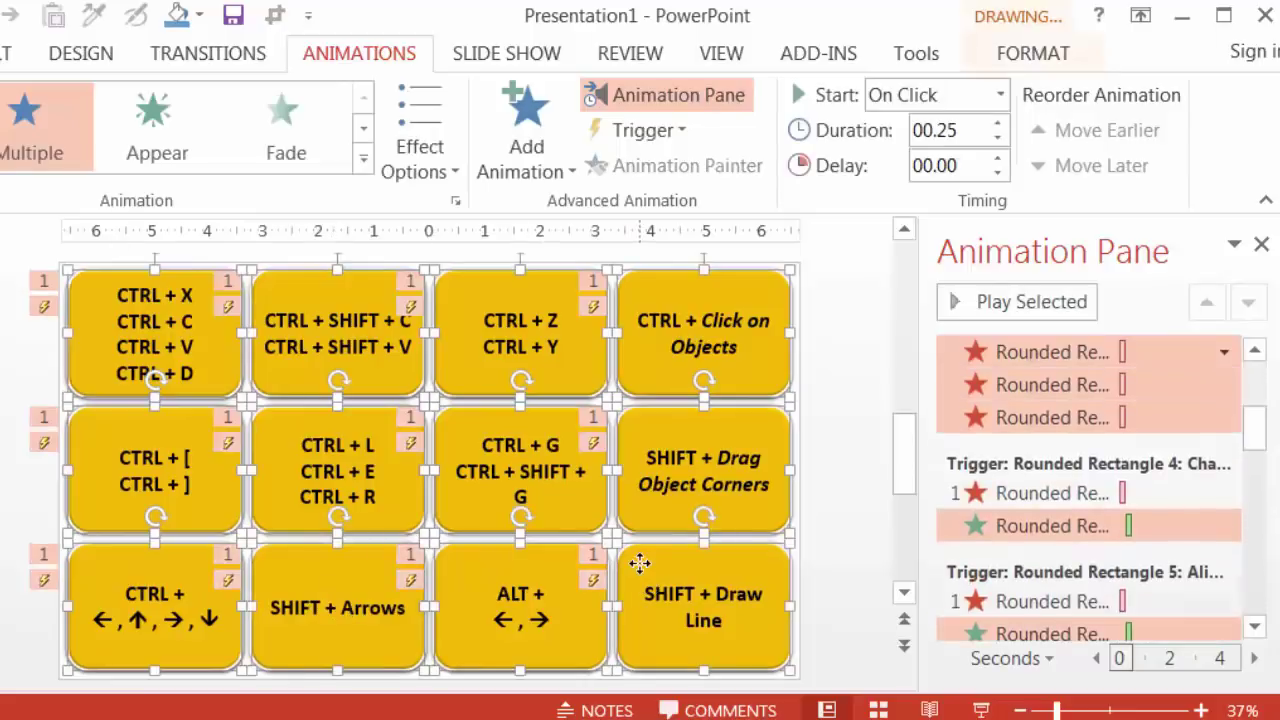
right_click(772, 275)
mouse_move(900, 531)
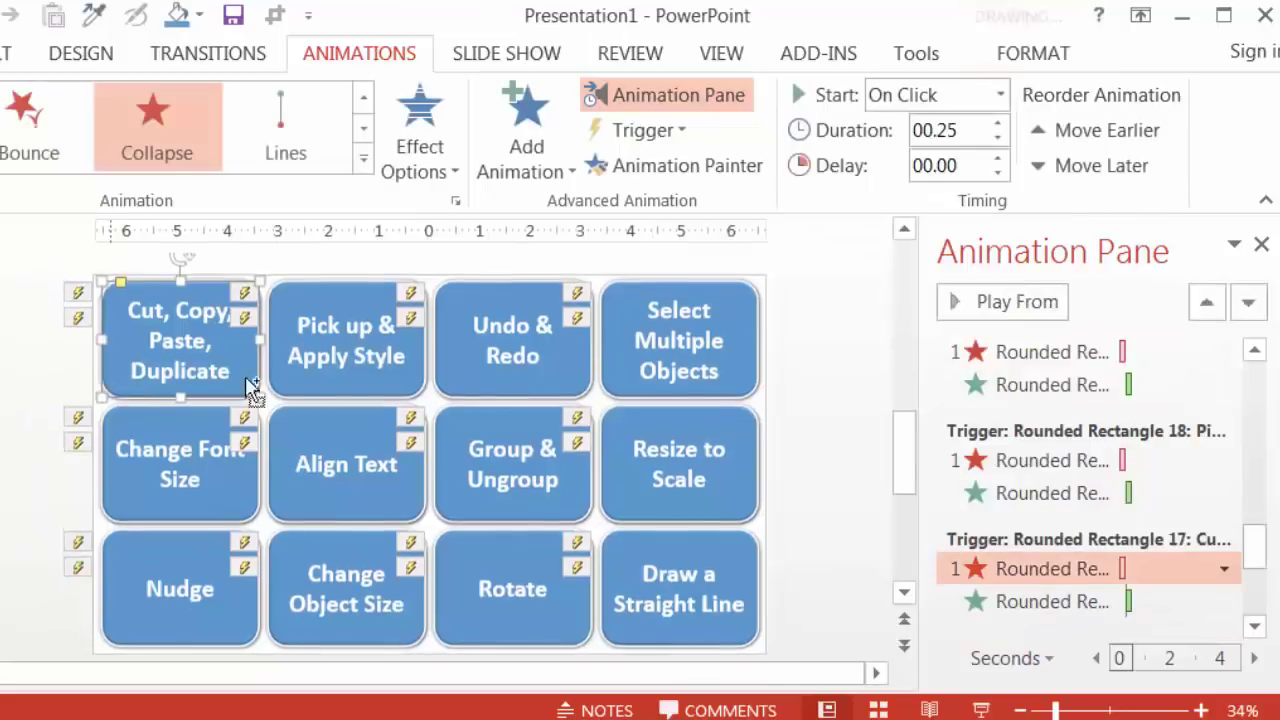
- Add a Stretch entrance effect to all twelve blue description cards, keeping their existing animations
left_click(415, 385, "shift")
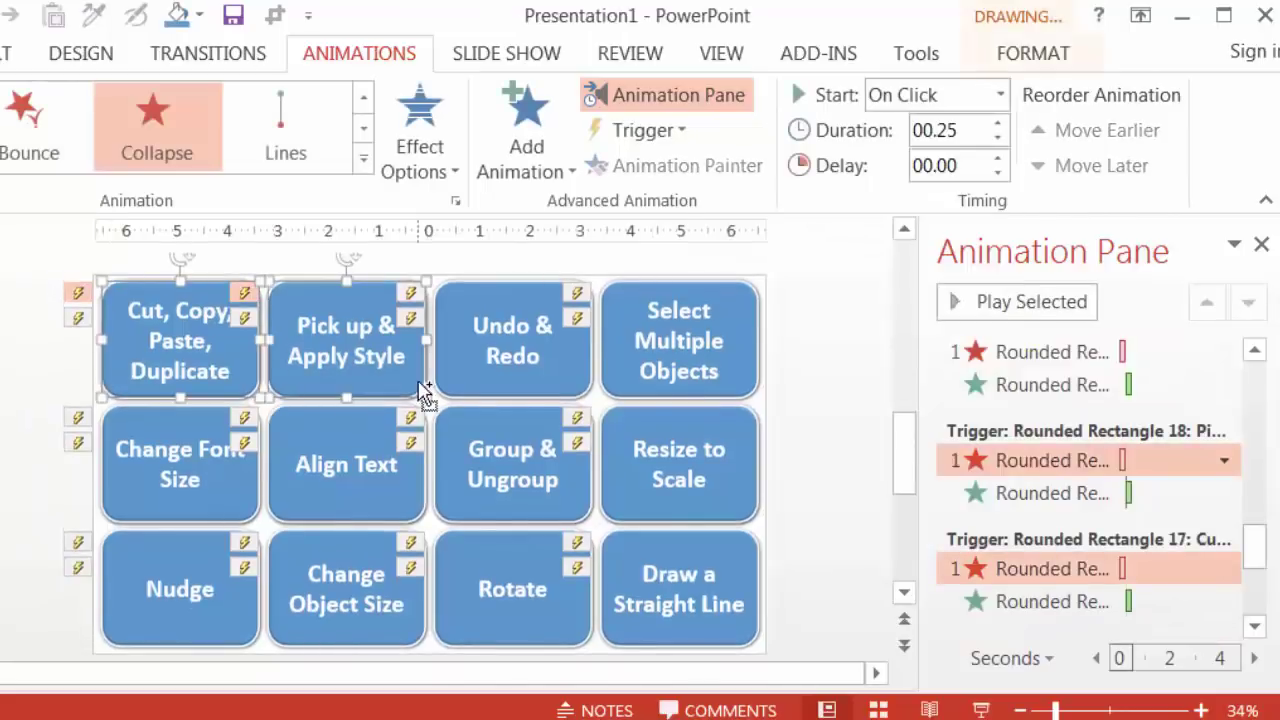
left_click(600, 385, "shift")
left_click(640, 380, "shift")
left_click(201, 478, "shift")
left_click(346, 470, "shift")
left_click(490, 510, "shift")
left_click(680, 470, "shift")
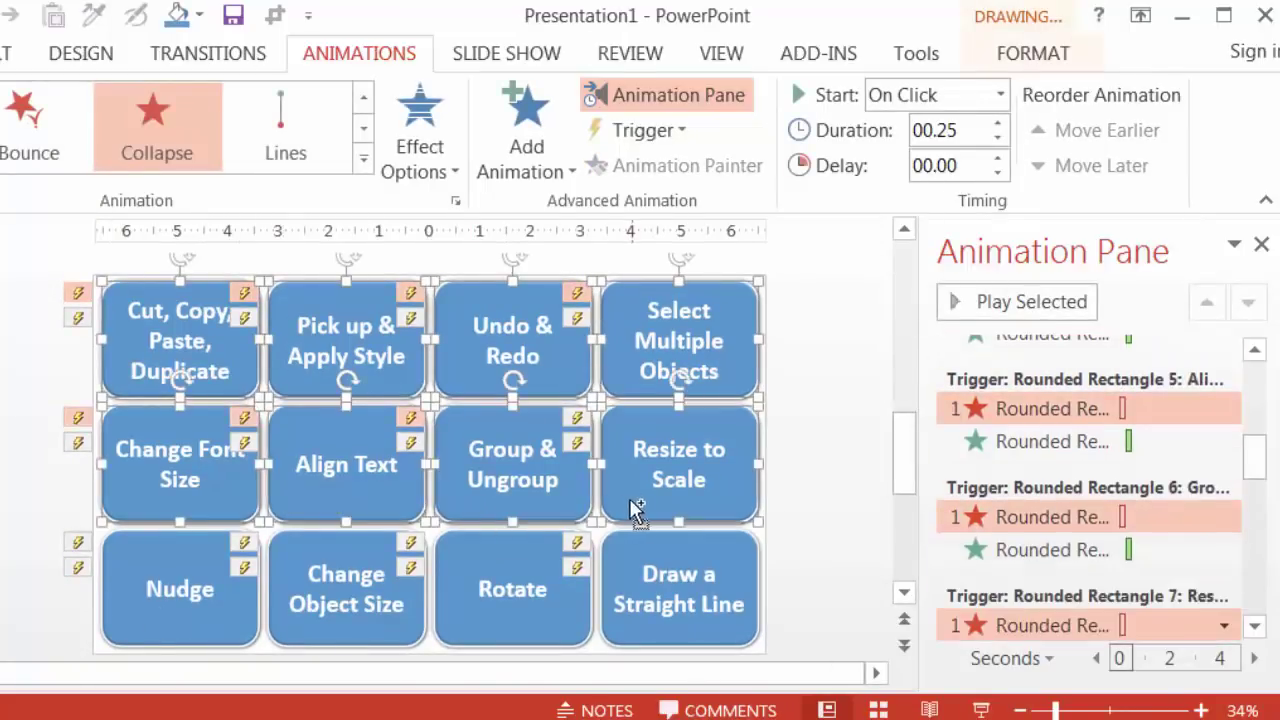
left_click(180, 590, "shift")
left_click(309, 571, "shift")
left_click(512, 590, "shift")
left_click(690, 577, "shift")
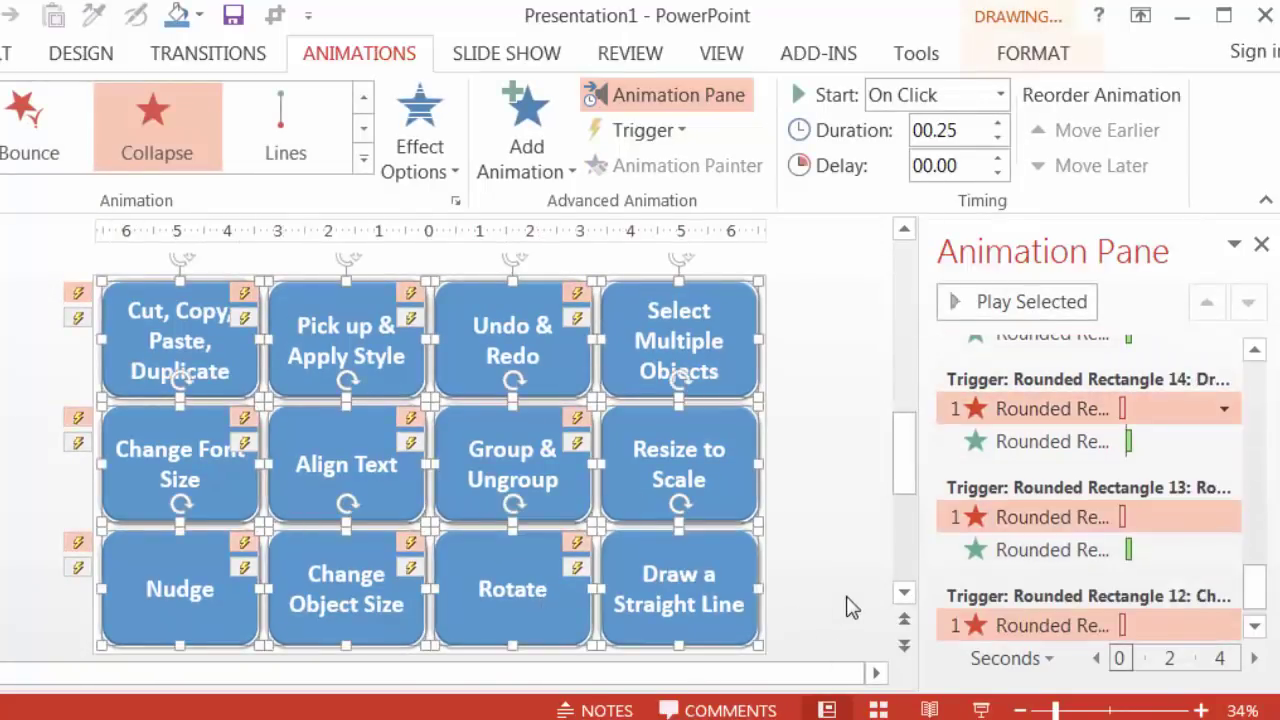
left_click(546, 176)
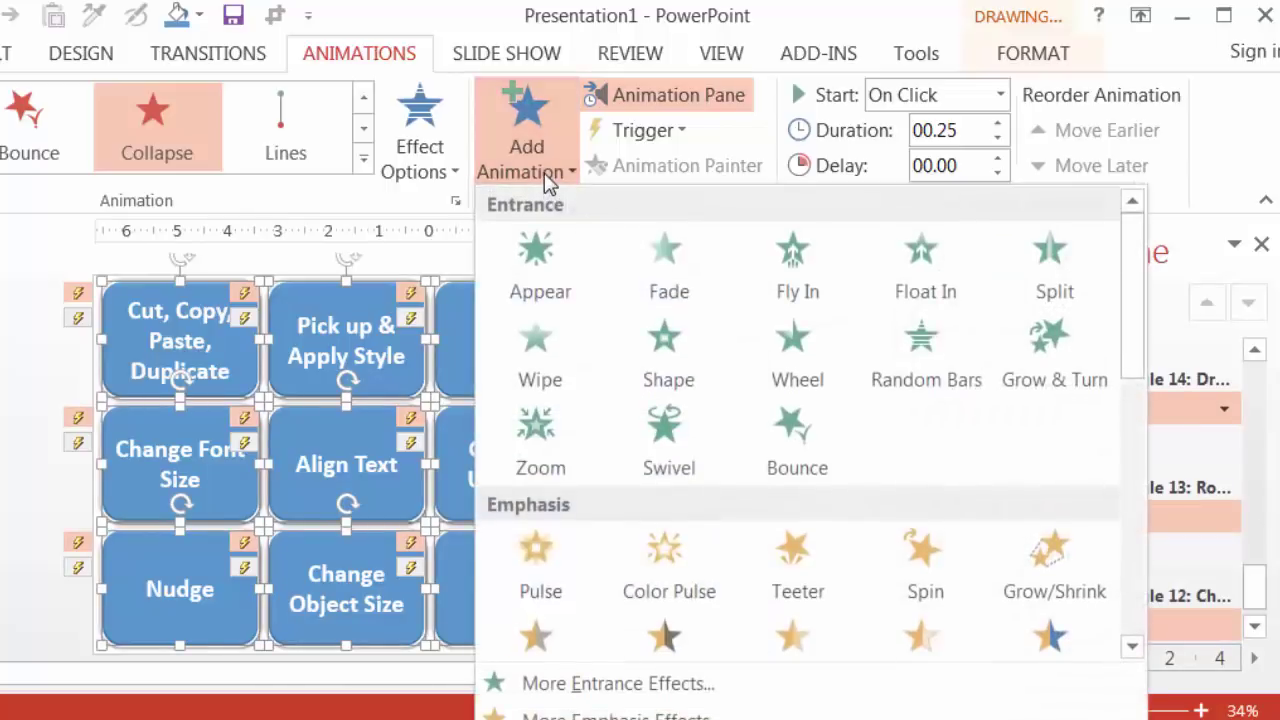
left_click(578, 685)
scroll(680, 431, "down", 2)
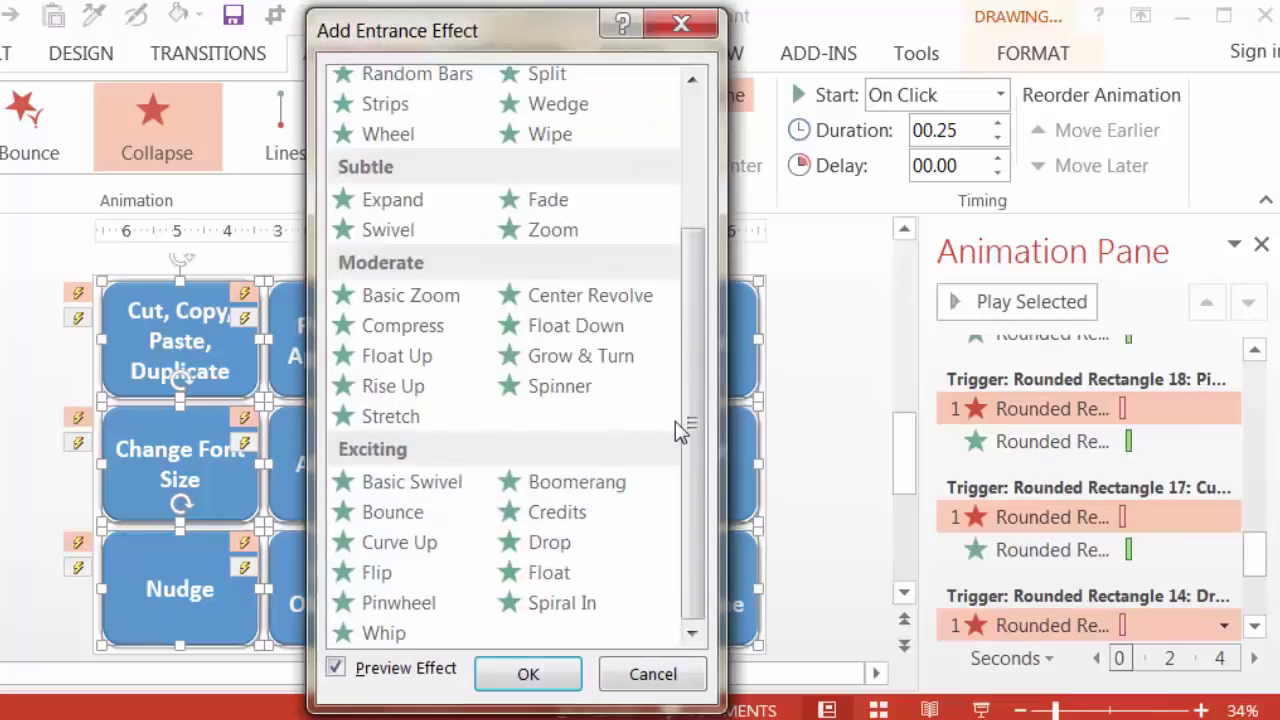
left_click(404, 420)
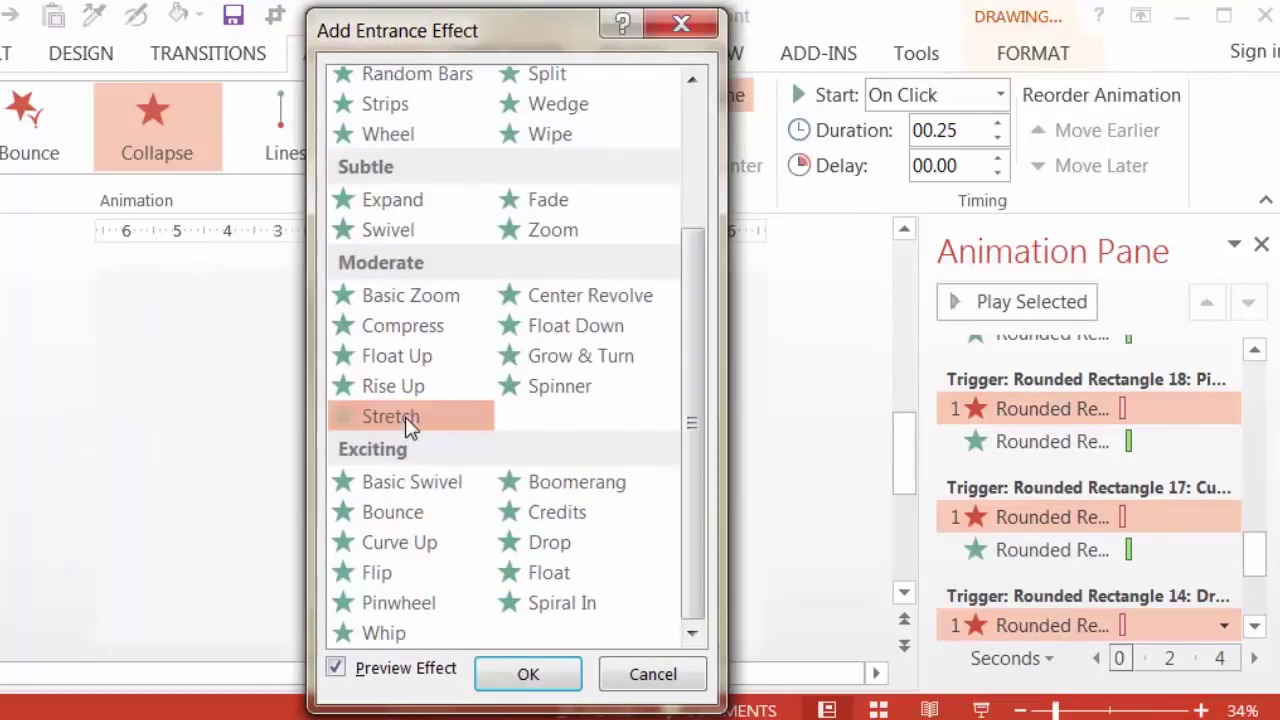
left_click(530, 676)
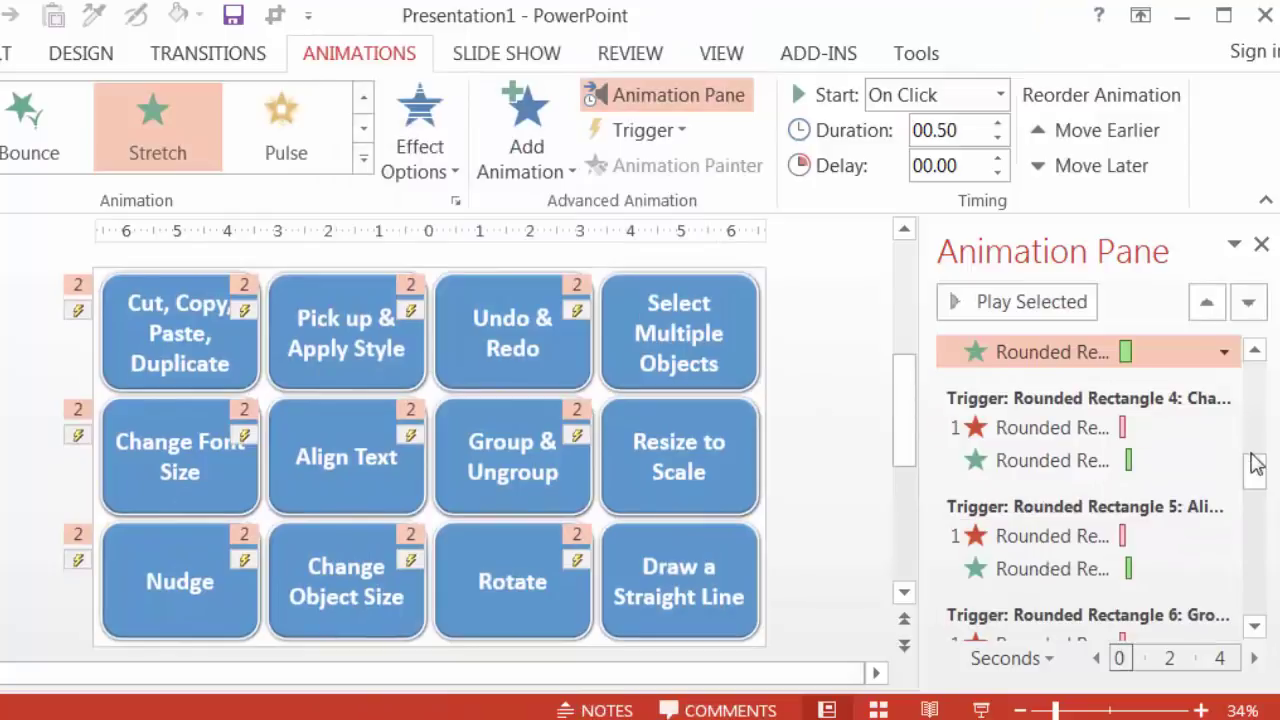
- Set the new Stretch animations of the blue cards to start After Previous with a duration of 00.25
scroll(1251, 455, "up", 5)
left_click(1000, 95)
left_click(935, 190)
left_click(997, 147)
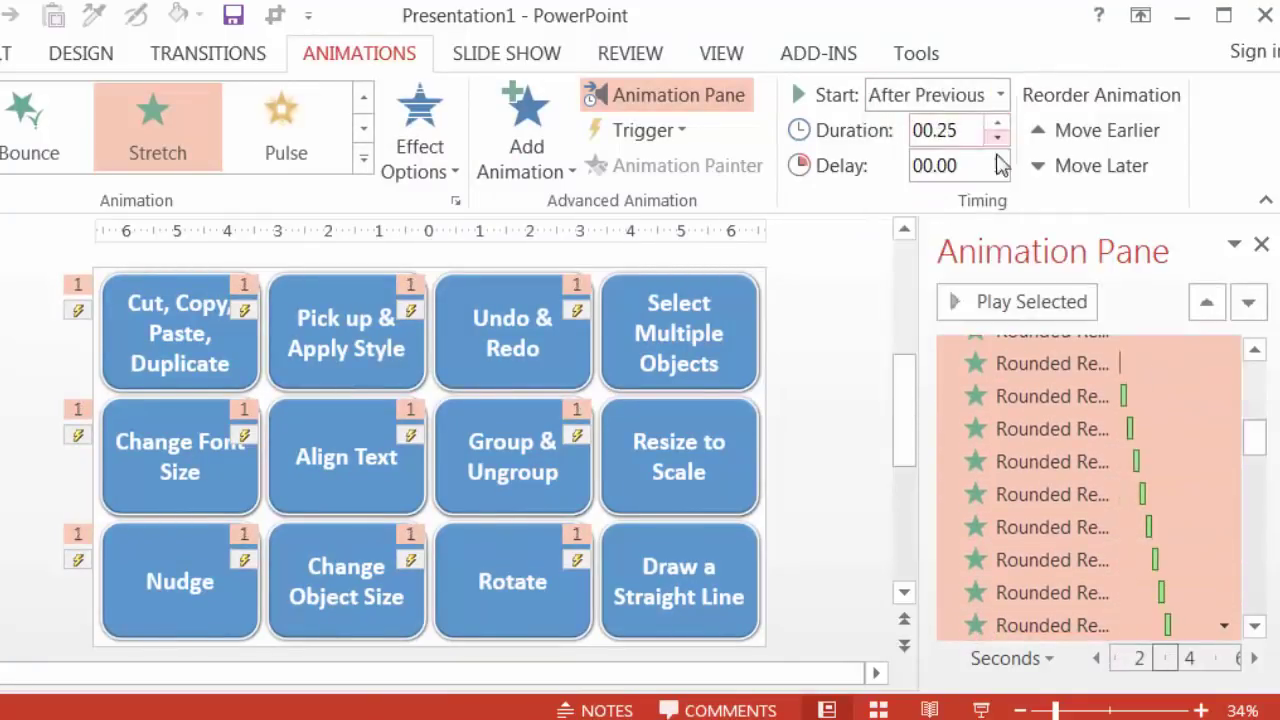
- Set the Collapse animation of the gold CTRL + [ card to start on click of Rounded Rectangle 49, the card itself
left_click_drag(1252, 440, 1257, 366)
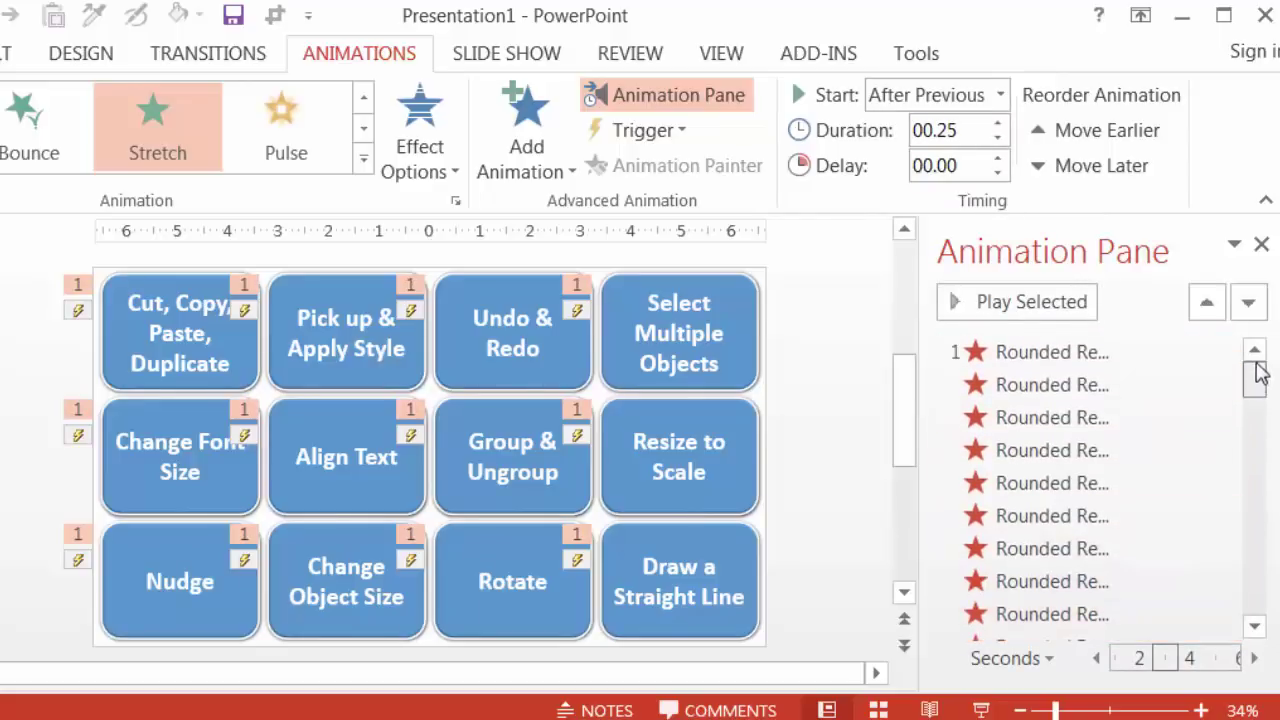
left_click(1075, 358)
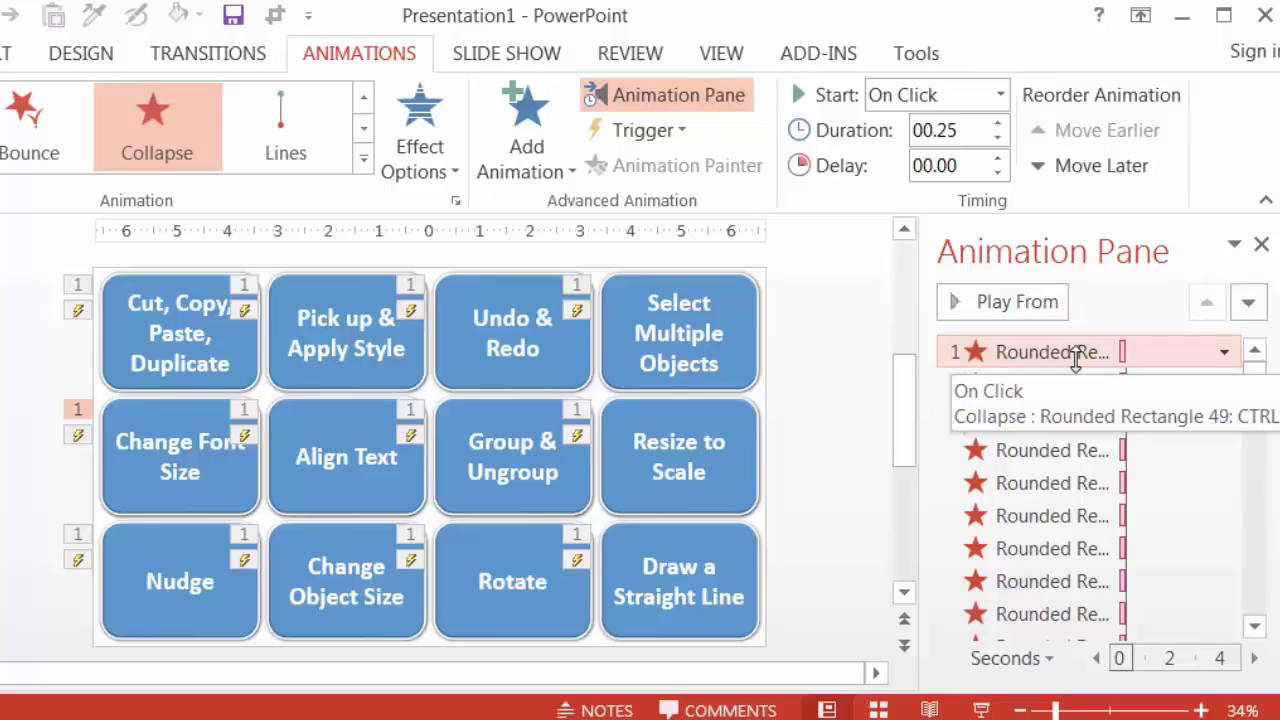
right_click(1050, 355)
left_click(1051, 524)
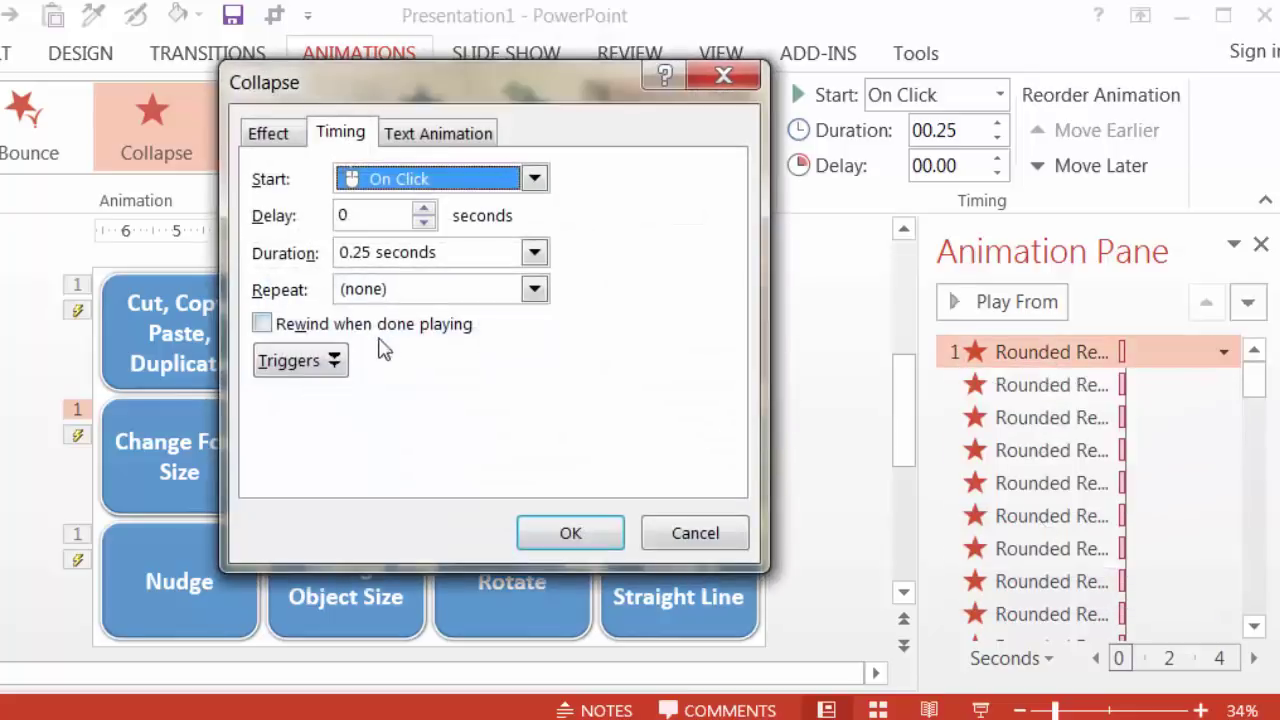
left_click(334, 360)
left_click(363, 445)
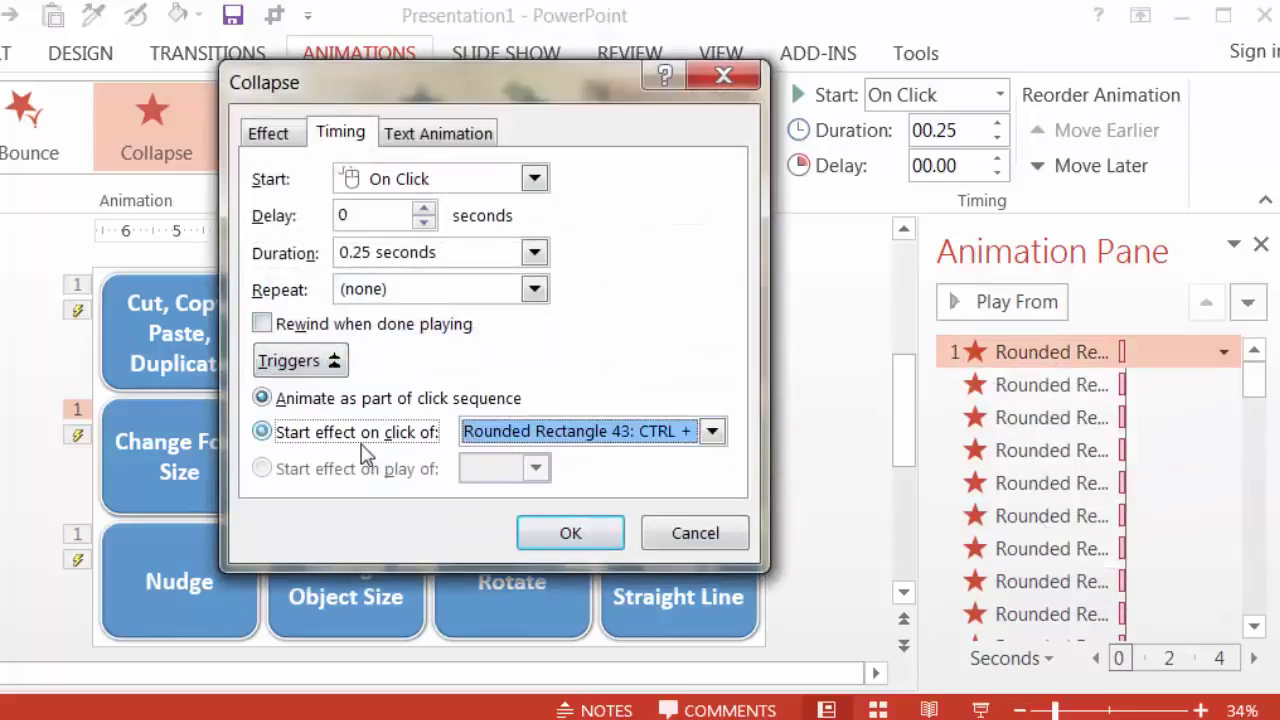
left_click(712, 431)
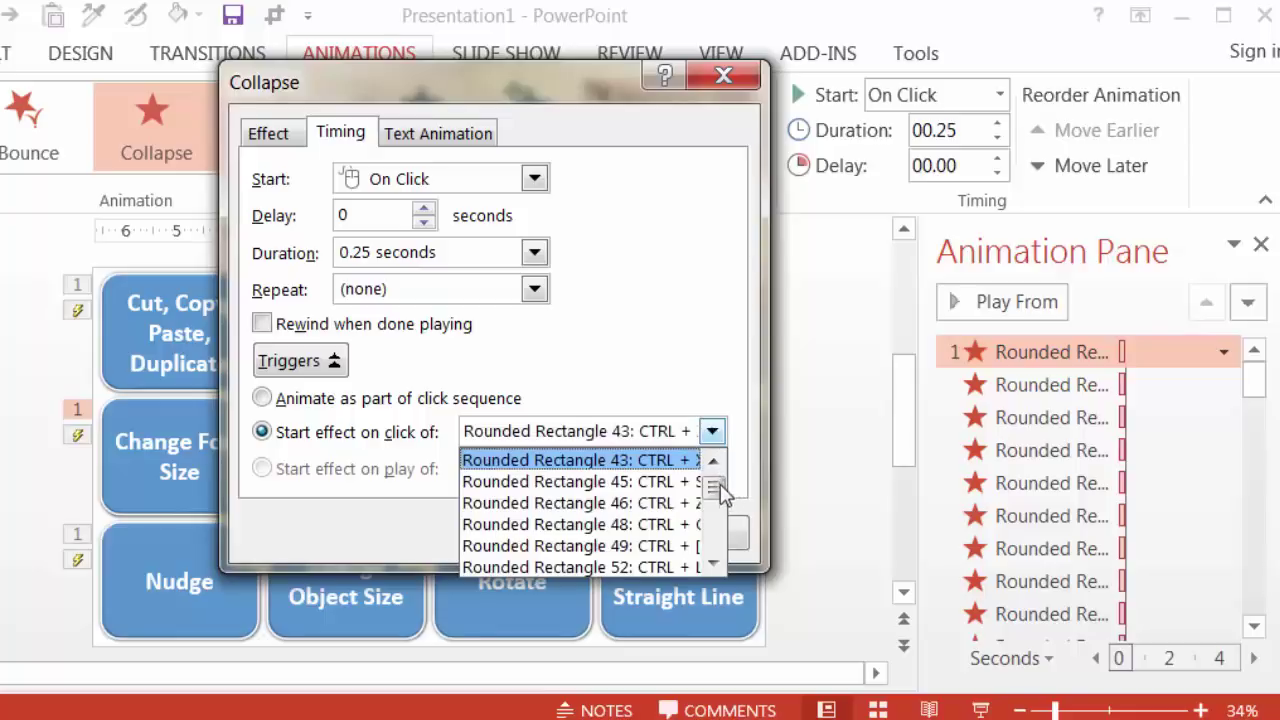
left_click_drag(721, 488, 720, 502)
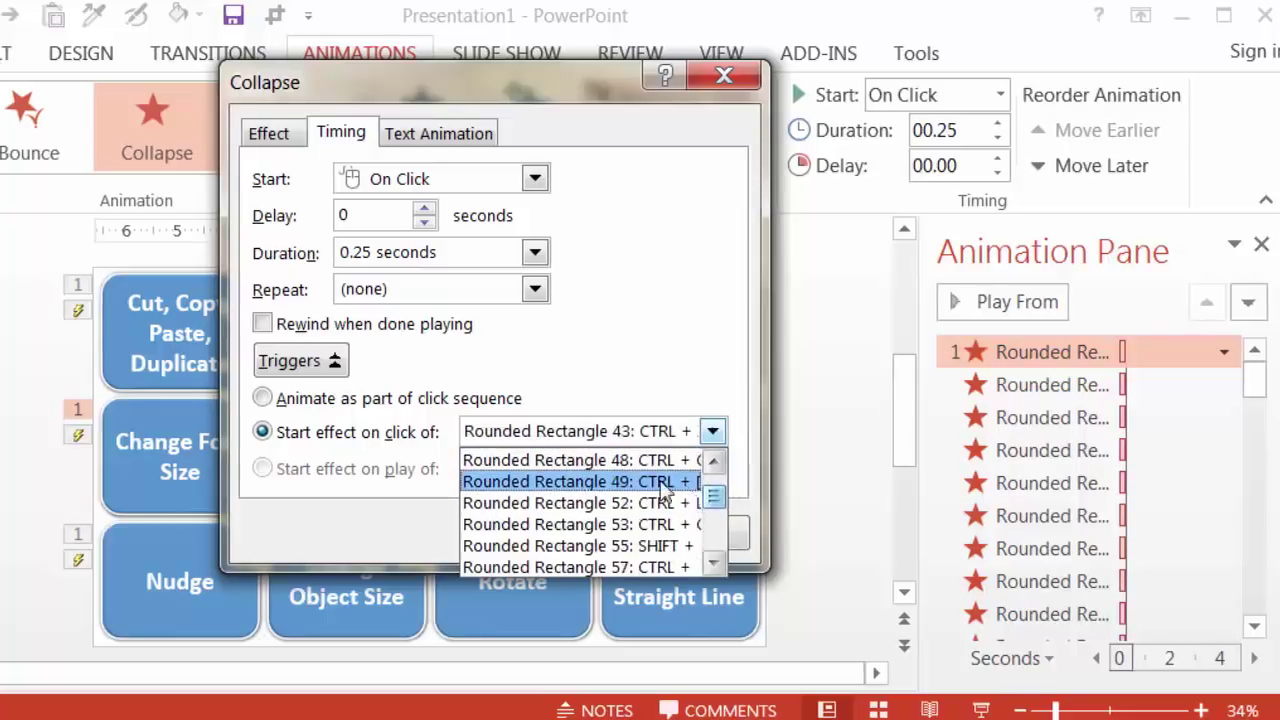
left_click(665, 482)
left_click(598, 535)
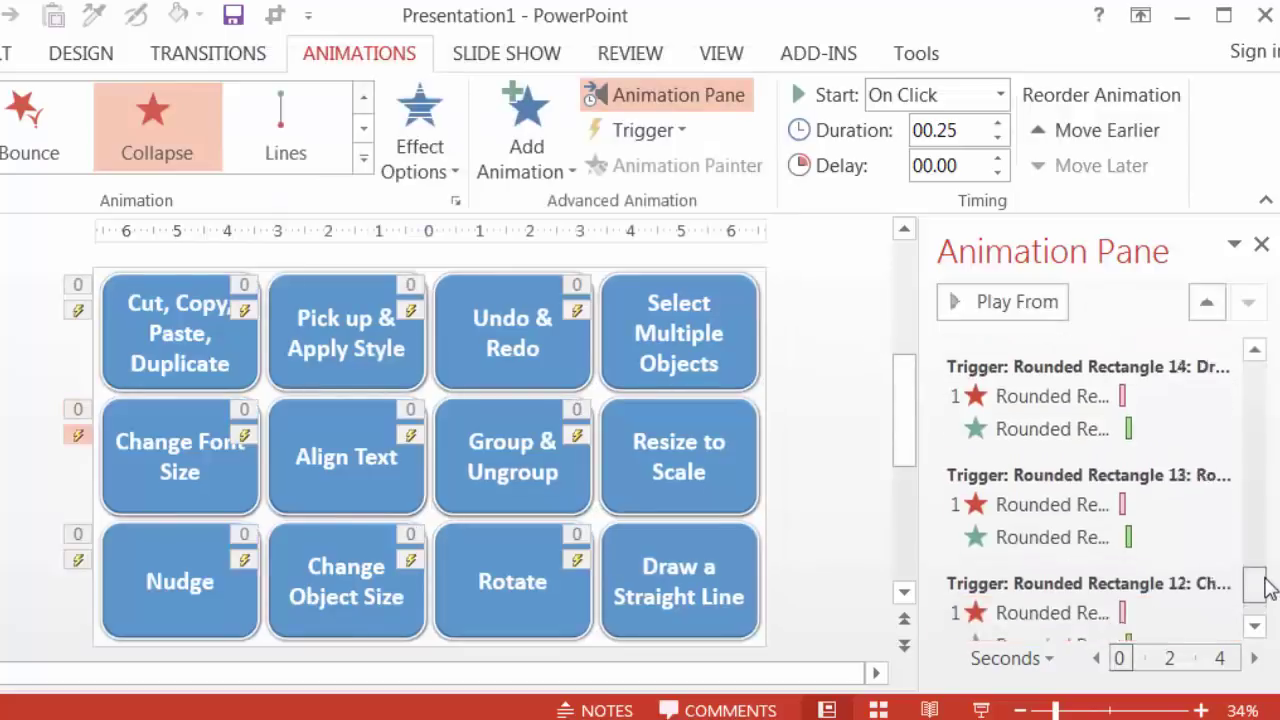
- Move the Stretch animation of the blue Change Font Size card under the Rounded Rectangle 49 trigger, directly after the Collapse animation
left_click_drag(1266, 571, 1093, 642)
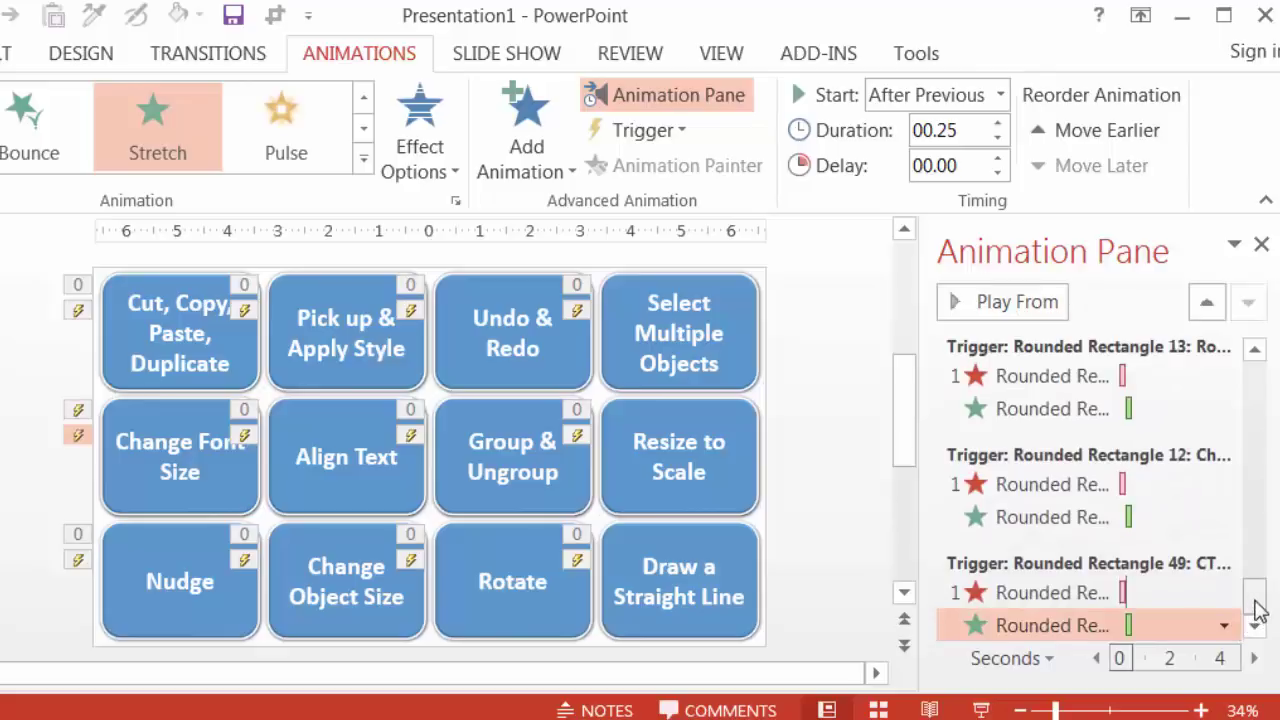